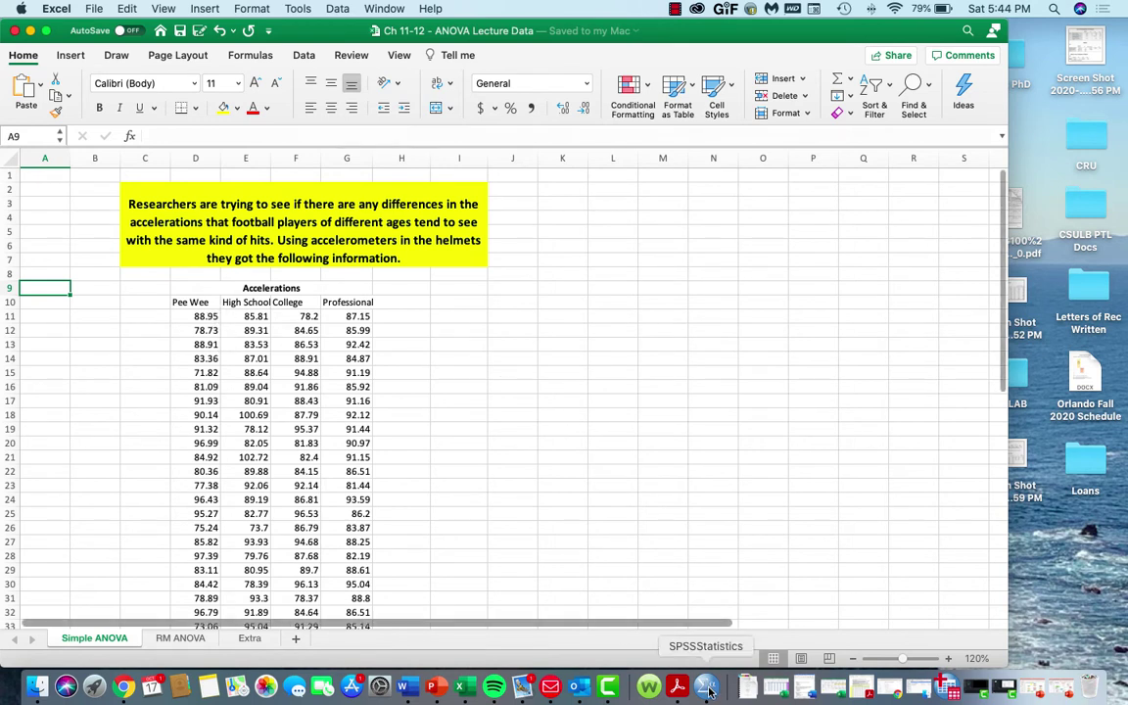
# - Switch to SPSS Statistics to view its empty data editor, minimize it and return to the Excel ANOVA workbook
pyautogui.click(921, 689)
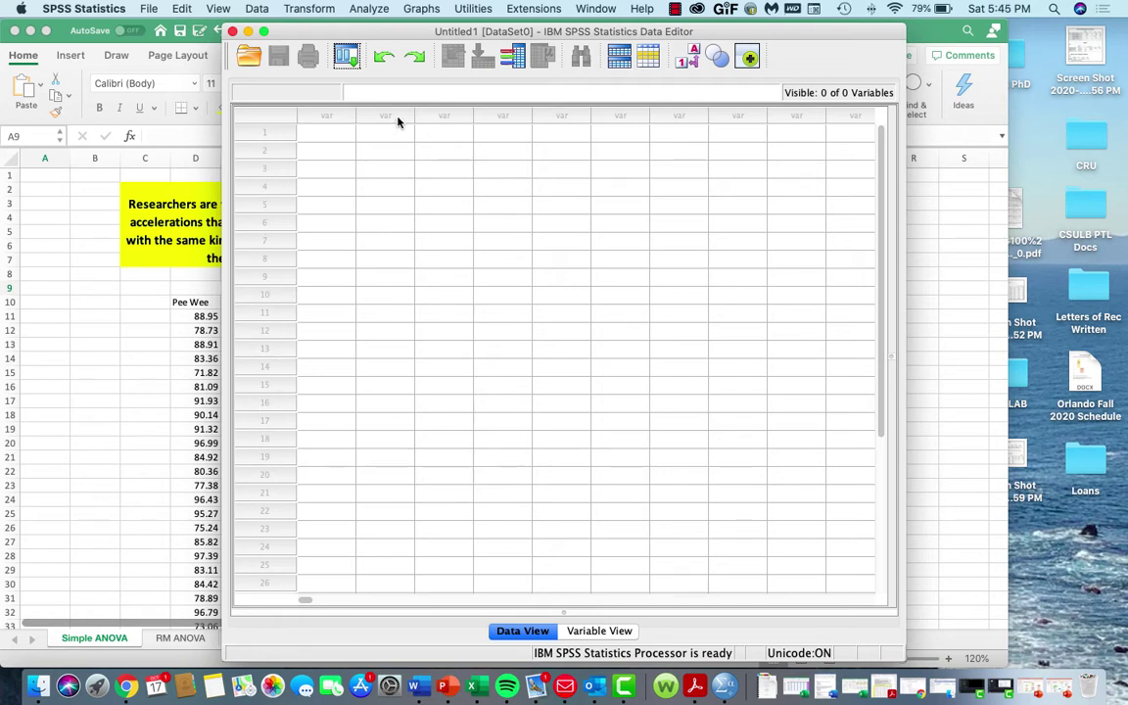
pyautogui.click(249, 32)
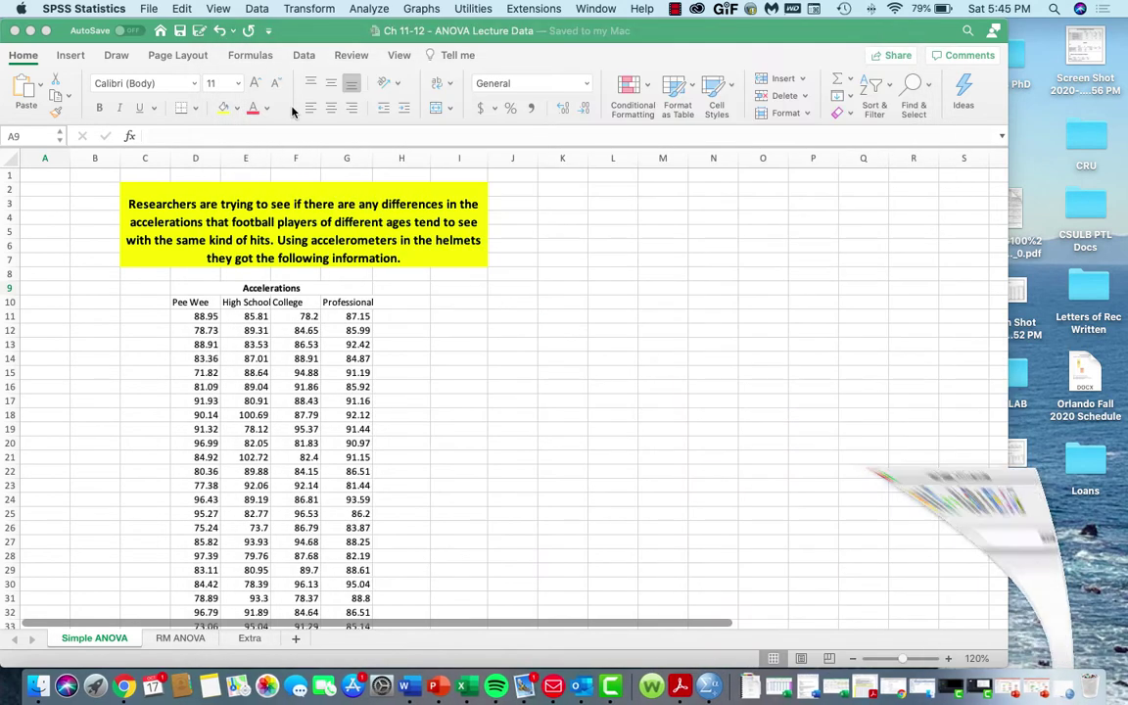
pyautogui.click(470, 300)
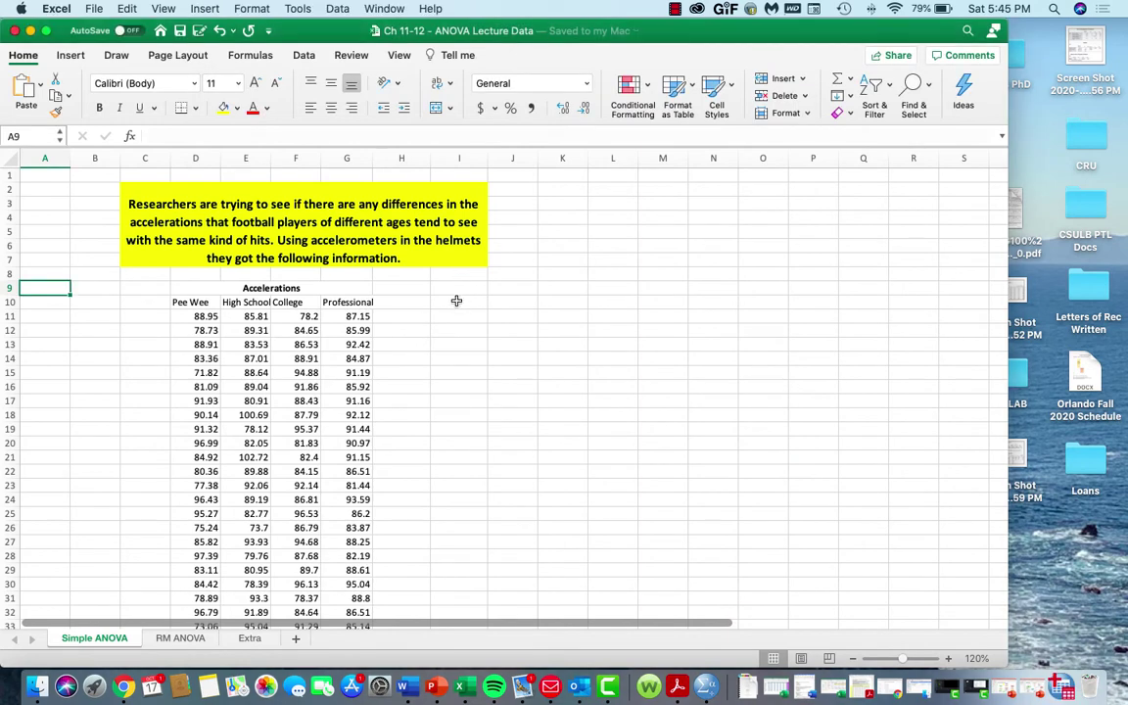
pyautogui.click(456, 301)
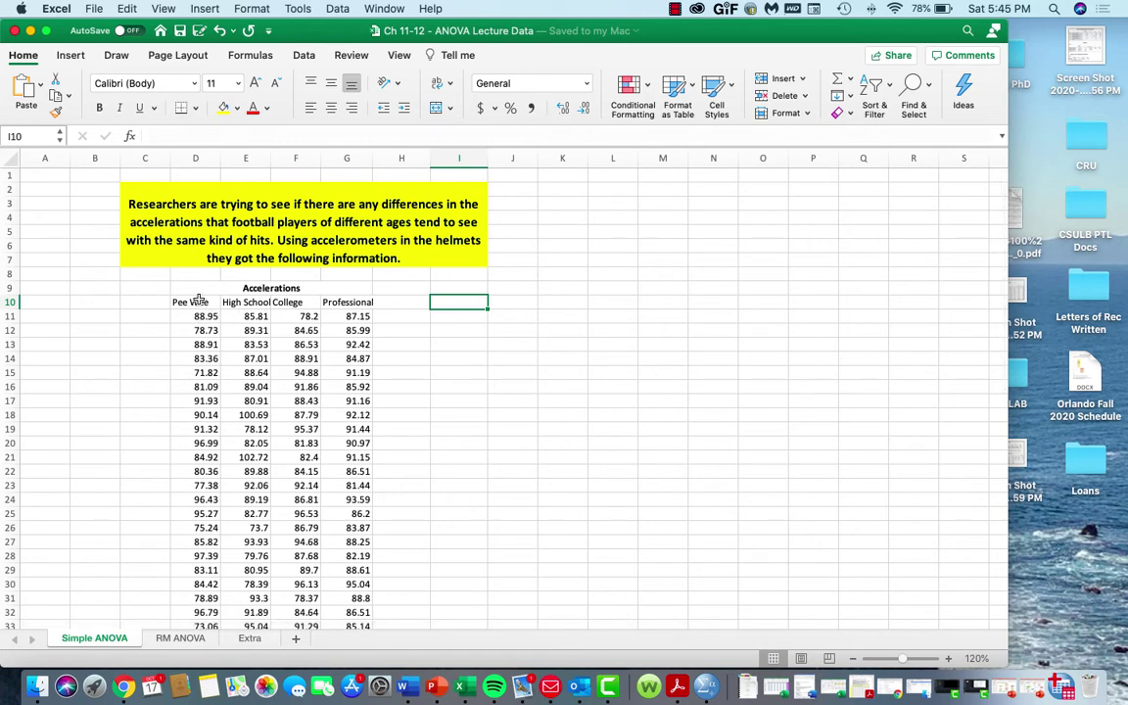
pyautogui.moveTo(192, 302); pyautogui.dragTo(375, 556)
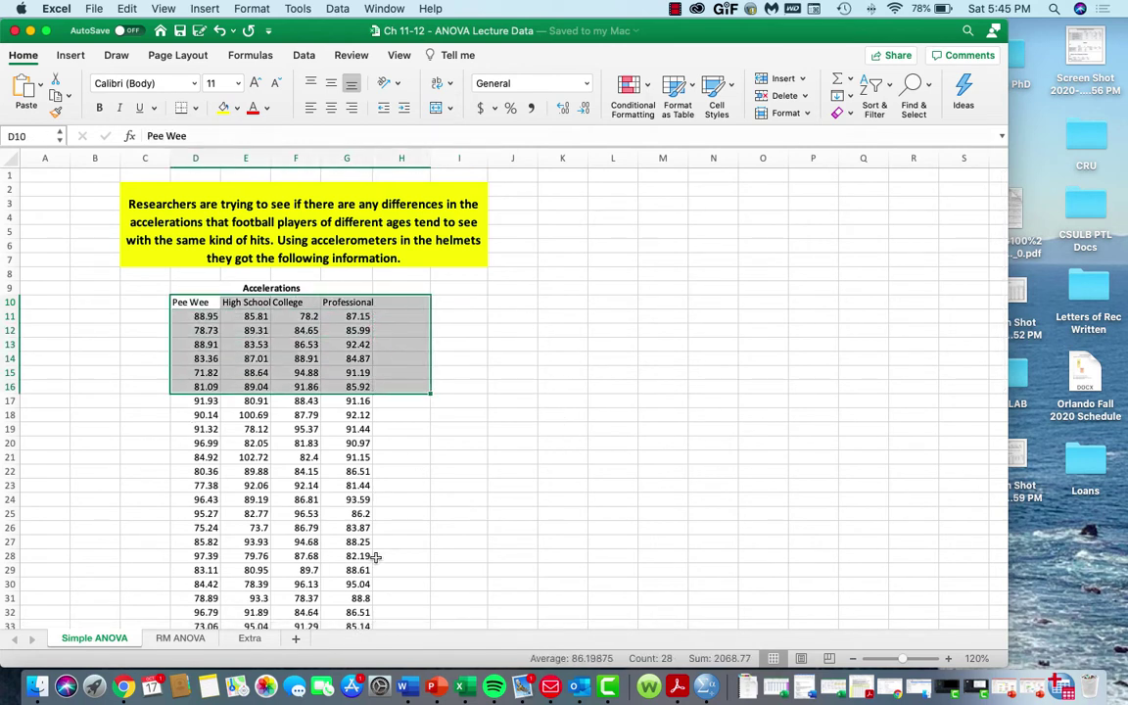
pyautogui.click(139, 314)
pyautogui.write('1')
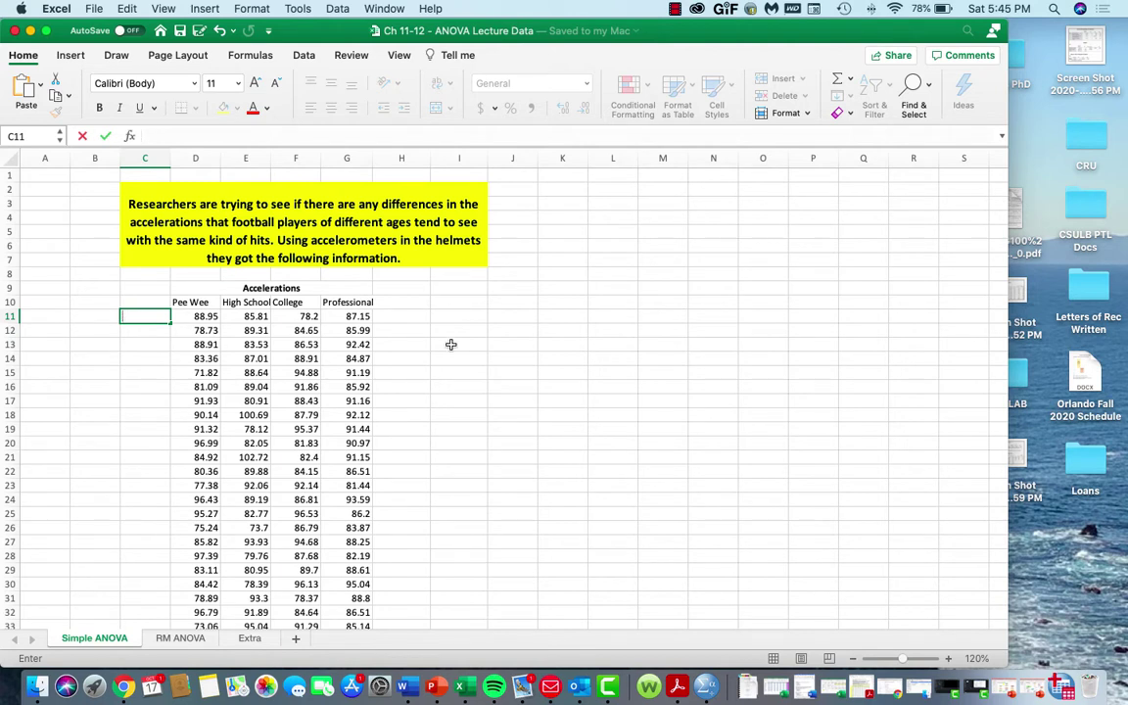
pyautogui.click(450, 343)
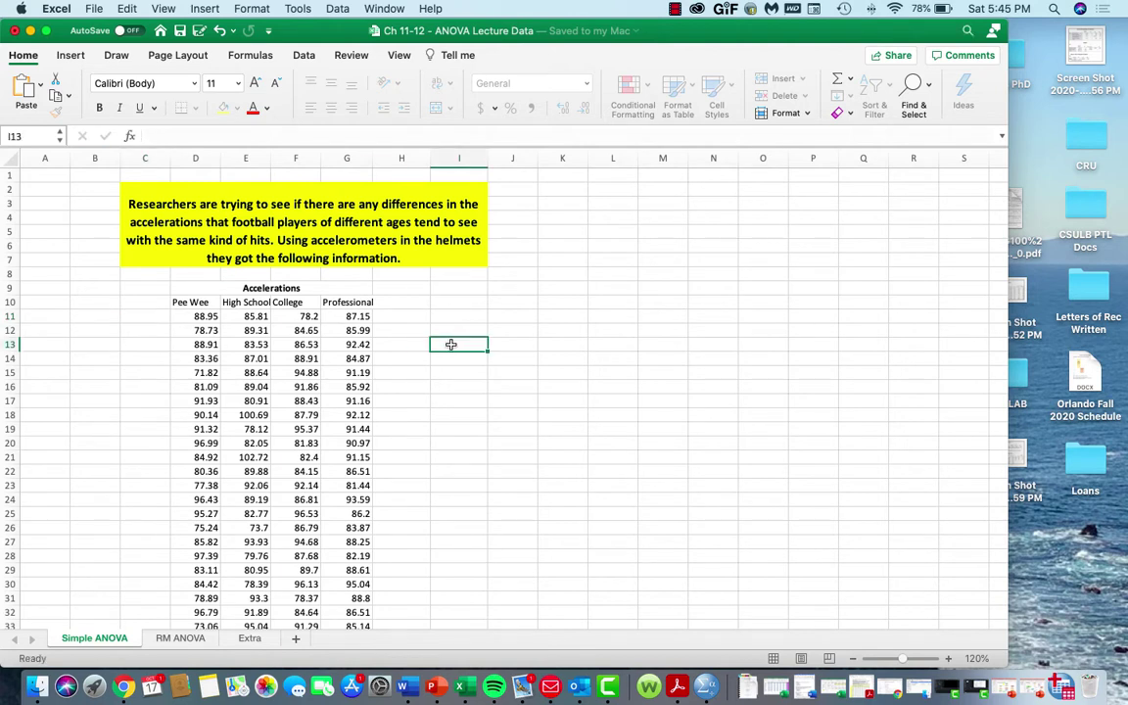
# - Enter the column headers Age in cell J10 and Accelerations in cell K10
pyautogui.click(527, 301)
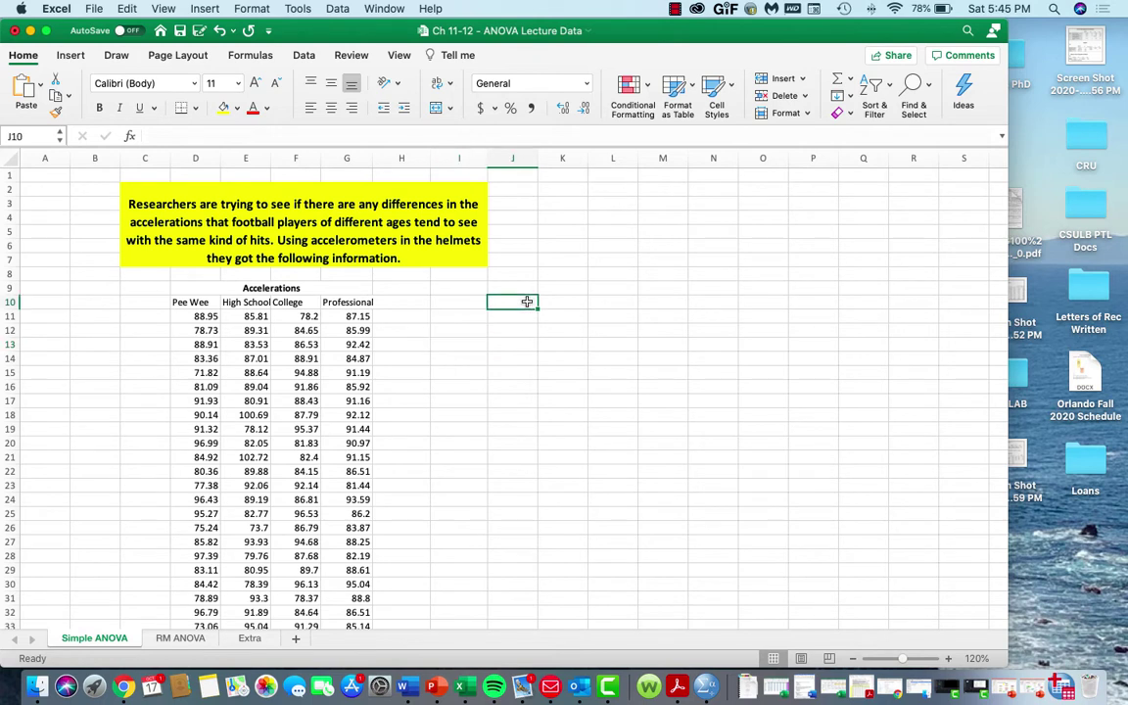
pyautogui.write('Age')
pyautogui.press('Tab')
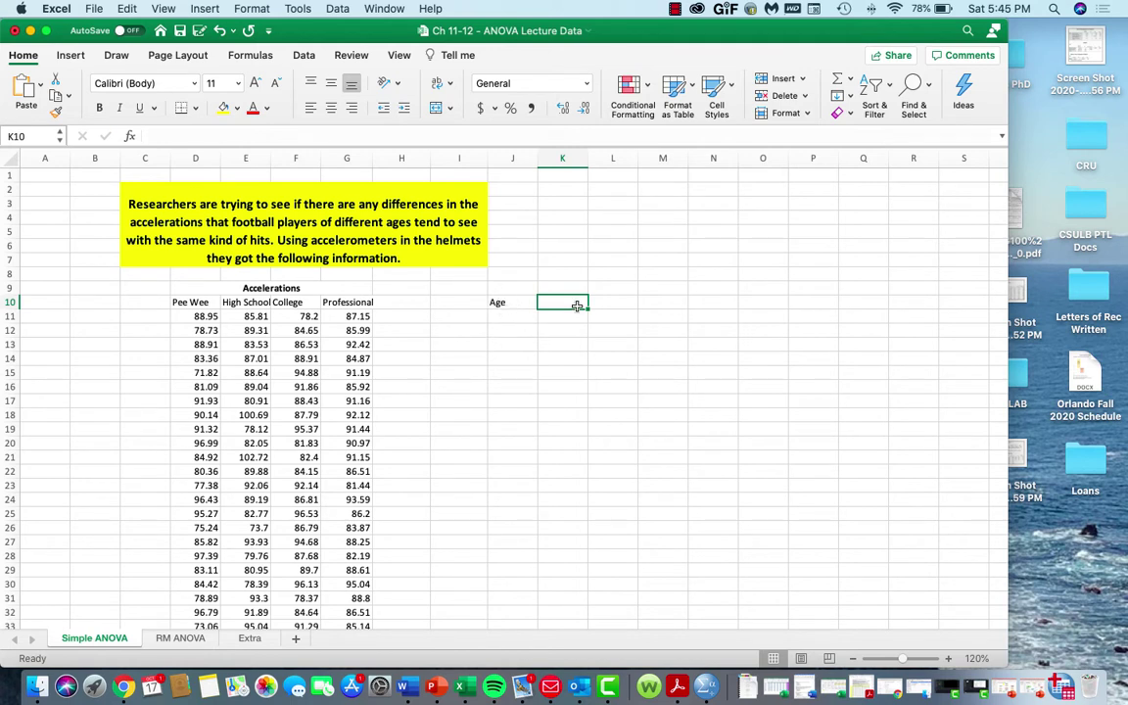
pyautogui.write('Acceler')
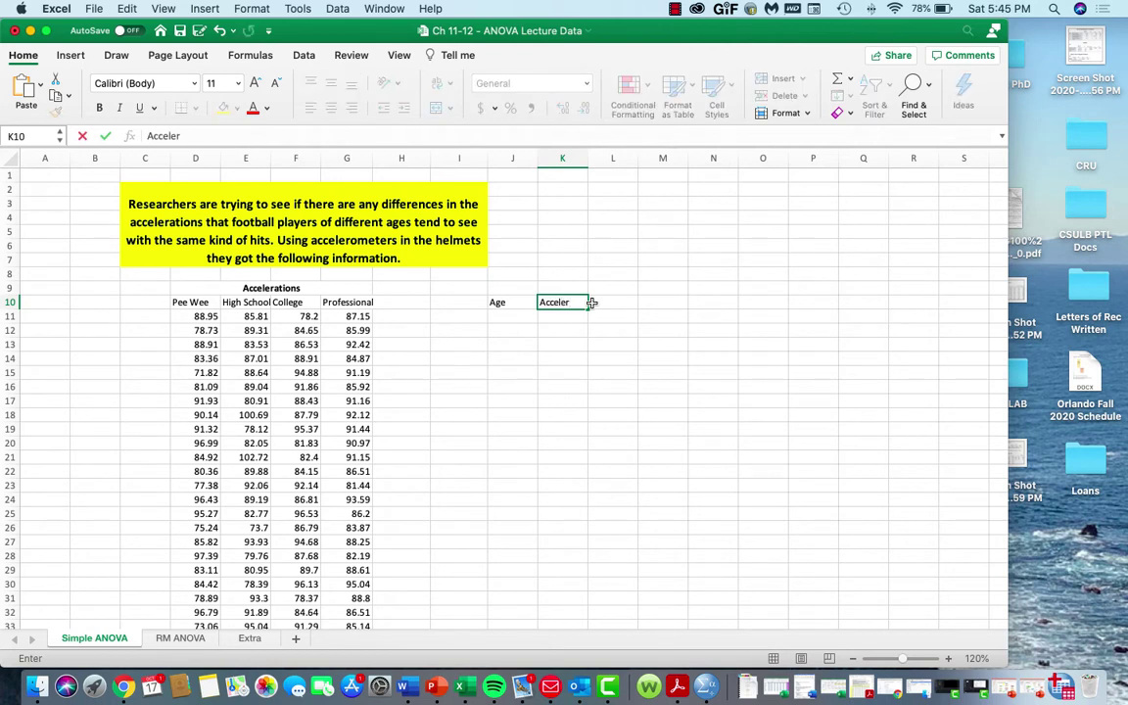
pyautogui.write('ations')
pyautogui.click(510, 320)
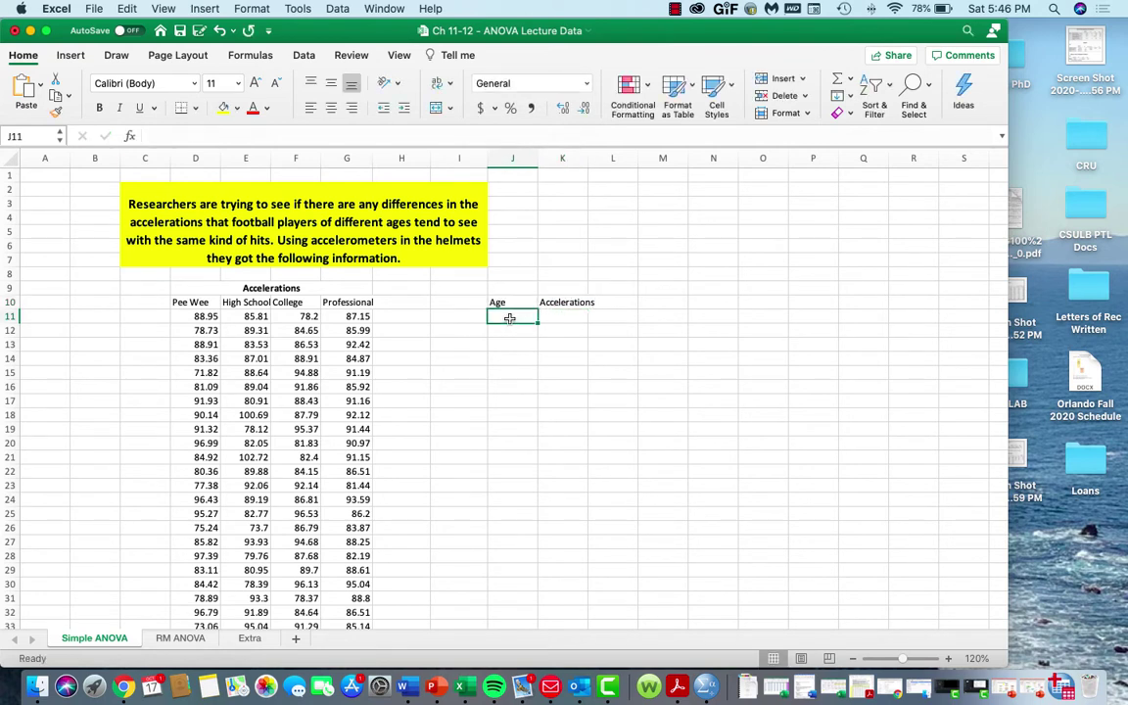
# - Copy all the Pee Wee values from D11 down into the Accelerations column starting at K11
pyautogui.click(193, 317)
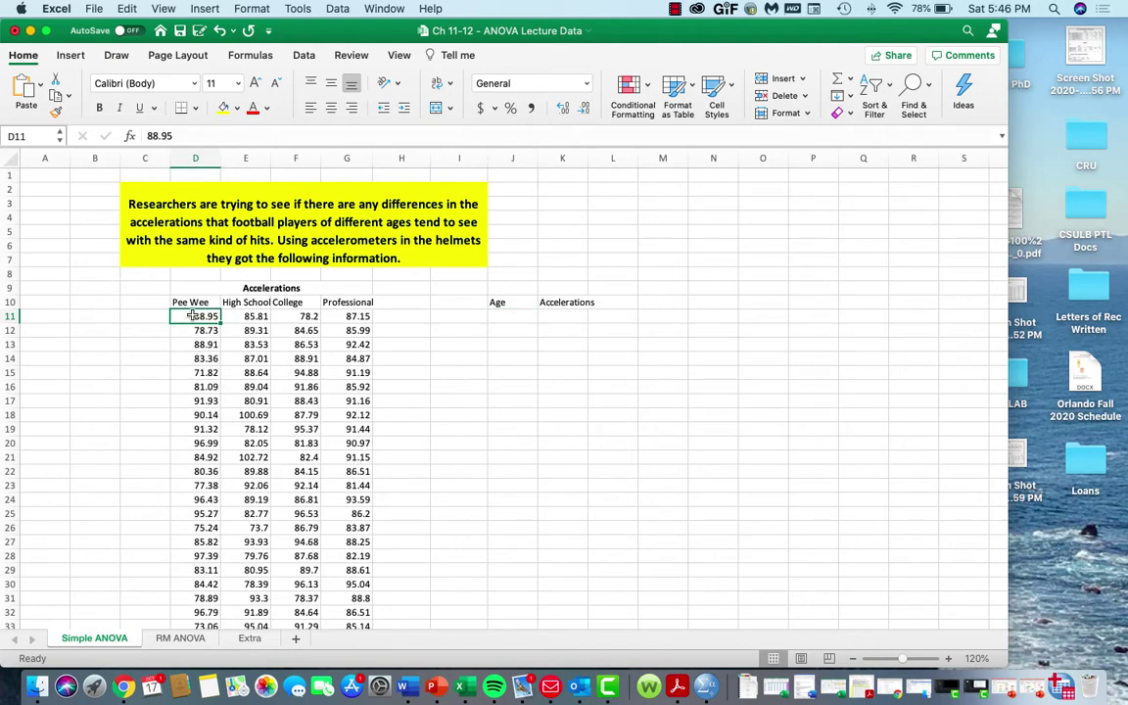
pyautogui.press('super+shift+Down')
pyautogui.press('super+c')
pyautogui.scroll(5, 193, 316)
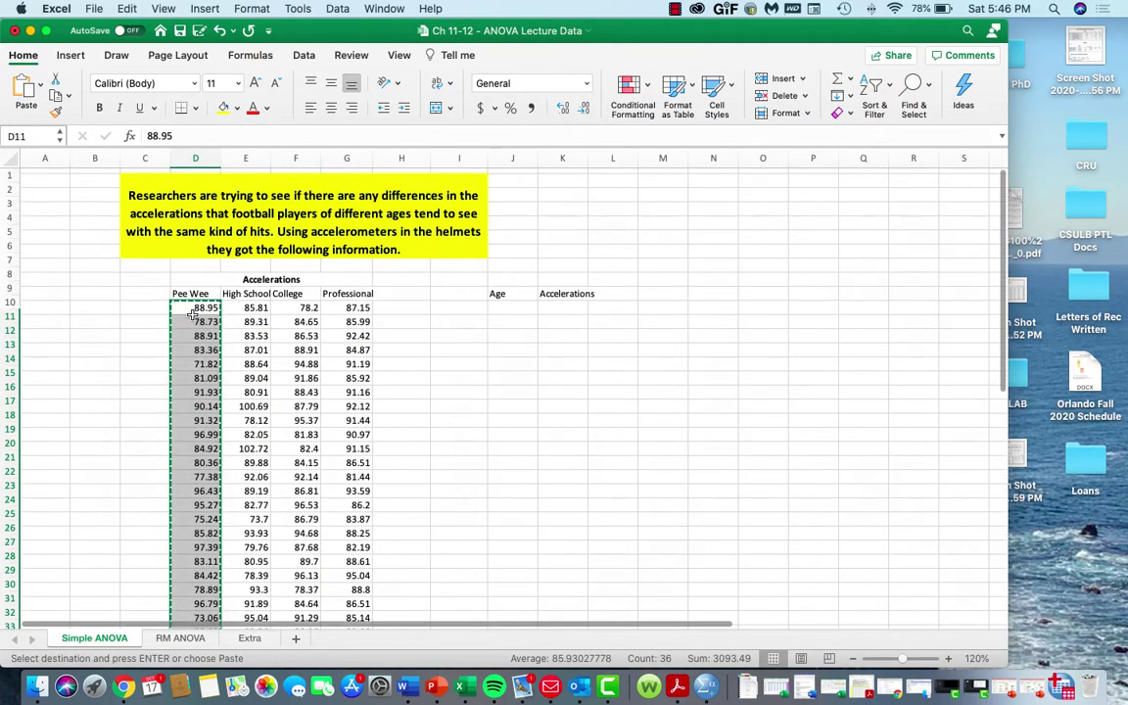
pyautogui.click(564, 318)
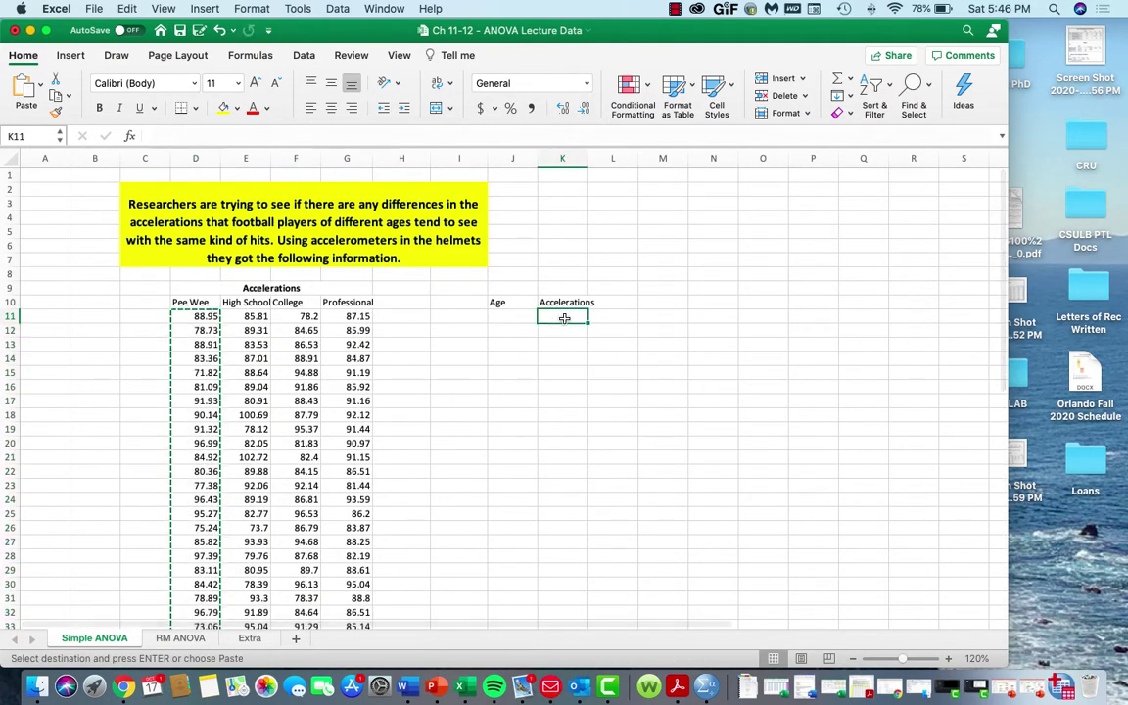
pyautogui.press('super+v')
# - Enter age code 1 in J11 and fill it down beside all the Pee Wee values
pyautogui.click(501, 316)
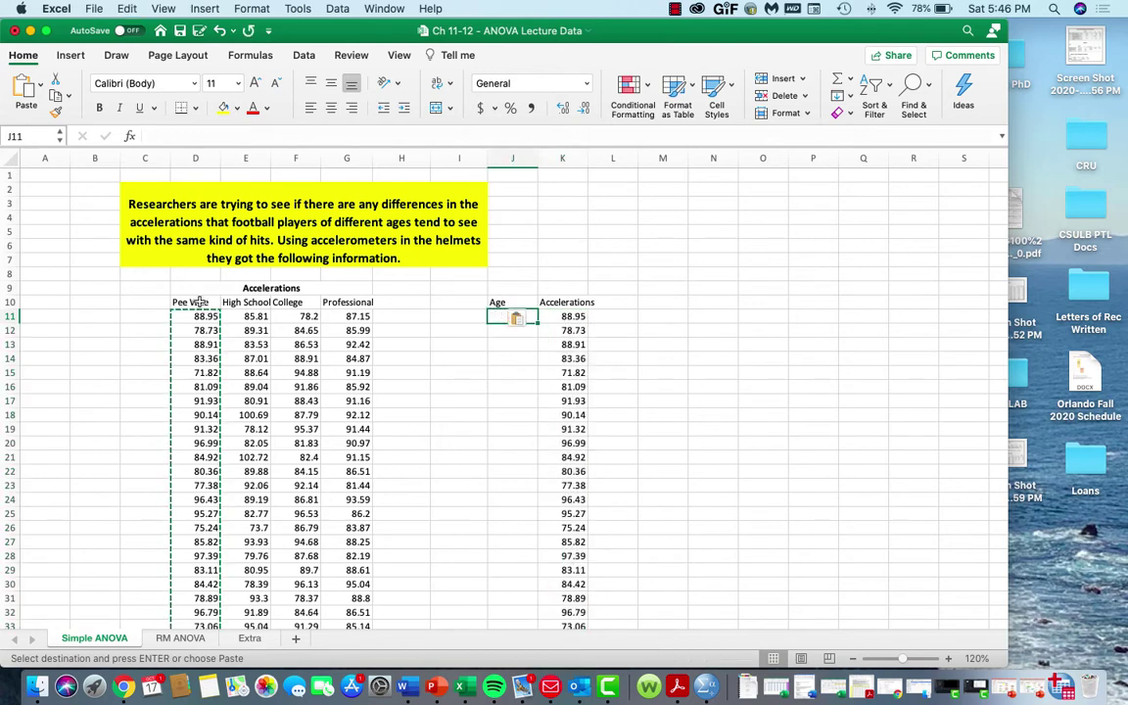
pyautogui.write('1')
pyautogui.click(533, 319)
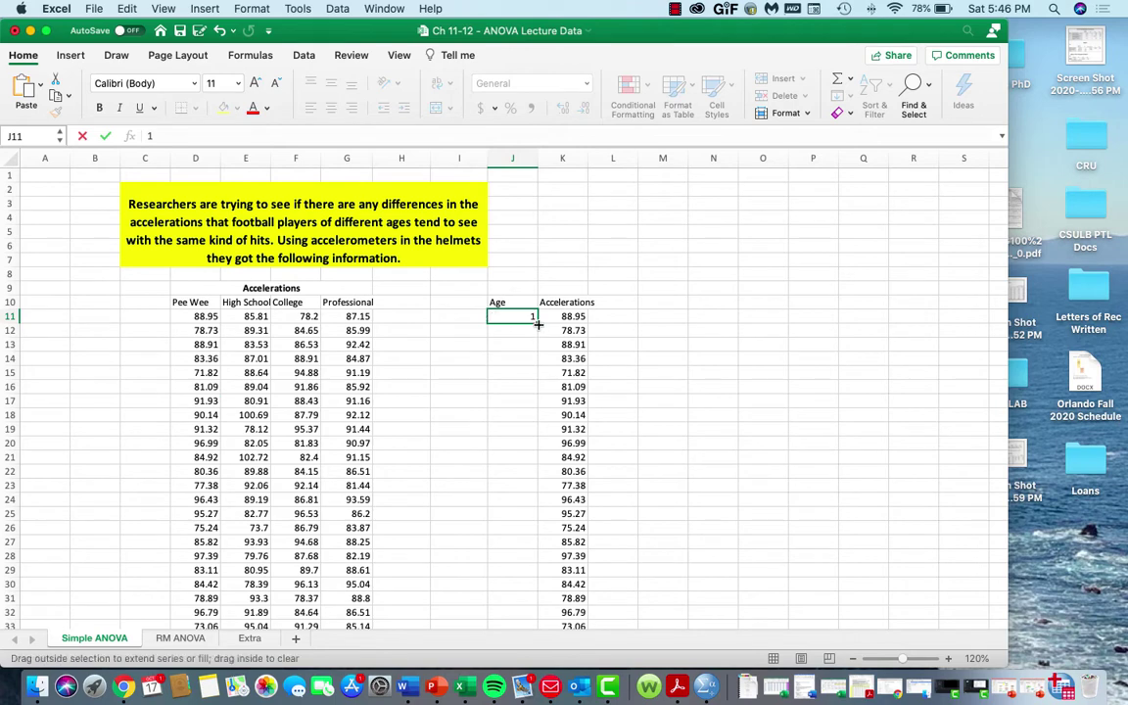
pyautogui.doubleClick(536, 322)
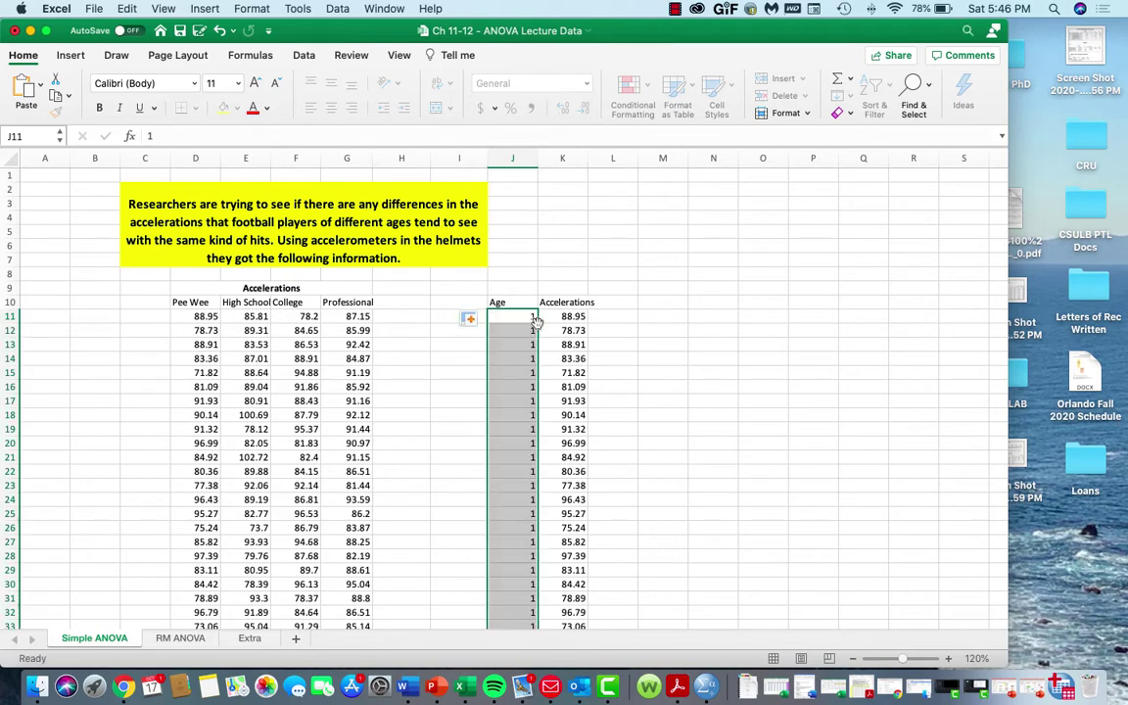
# - Copy all the High School values from E11 down into the Accelerations column starting at K47
pyautogui.click(252, 315)
pyautogui.press('super+shift+Down')
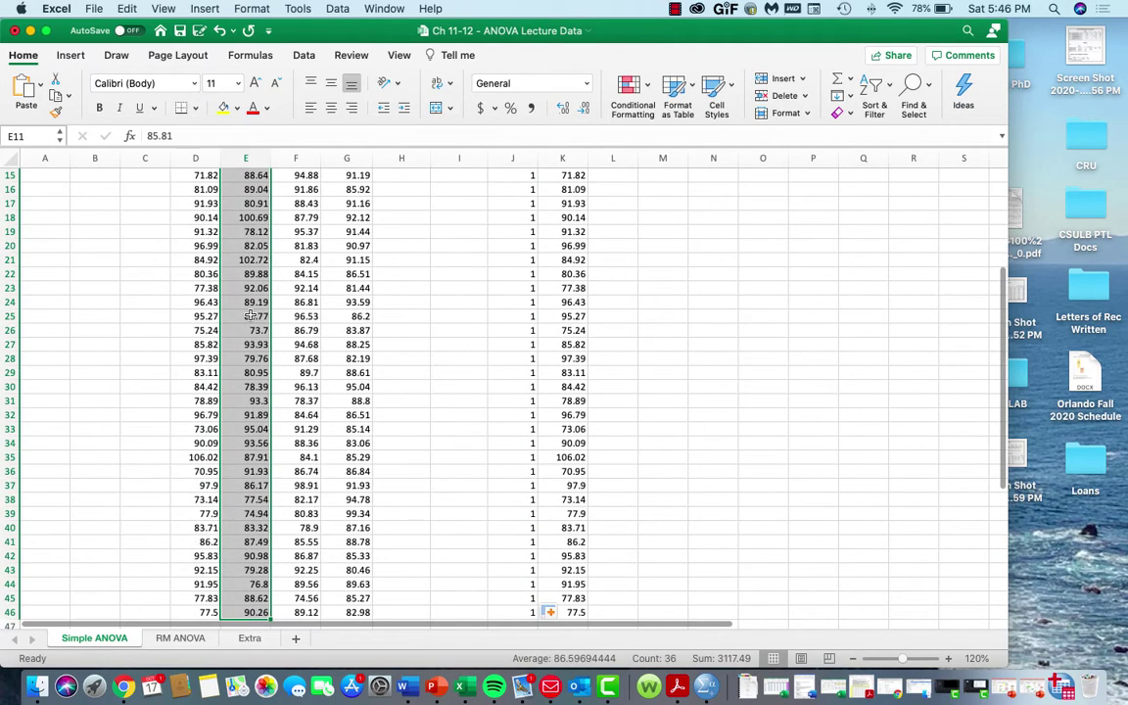
pyautogui.press('super+c')
pyautogui.scroll(5, 251, 315)
pyautogui.scroll(-8, 534, 441)
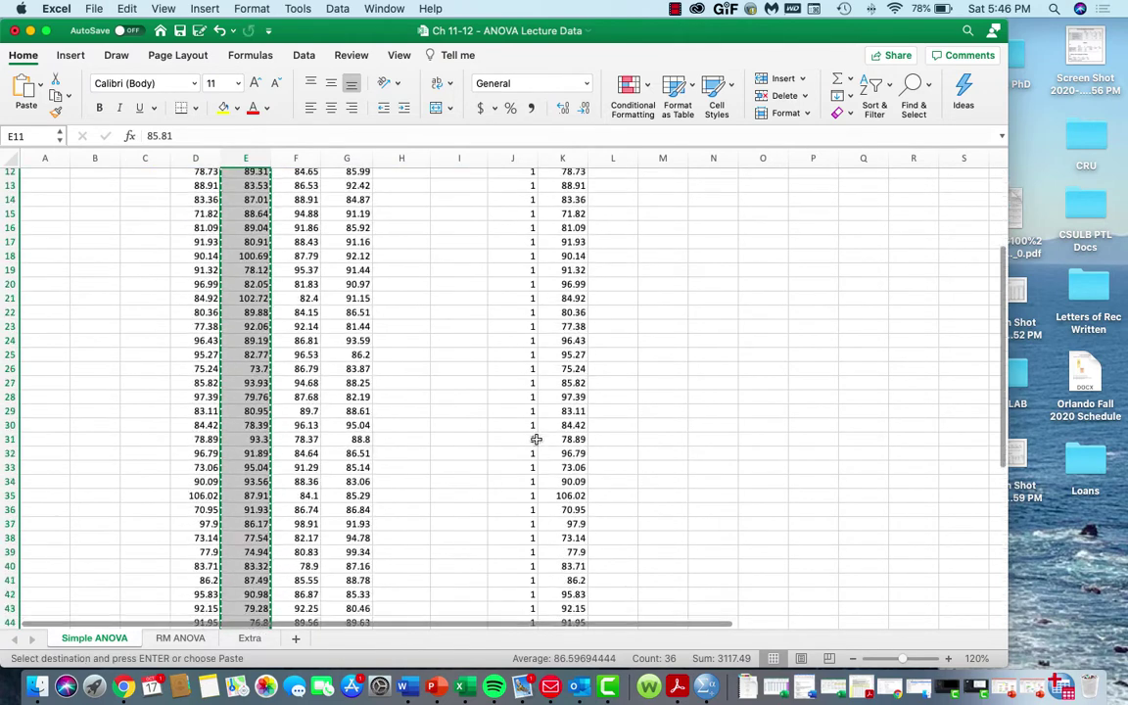
pyautogui.scroll(-2, 566, 495)
pyautogui.click(576, 434)
pyautogui.press('super+v')
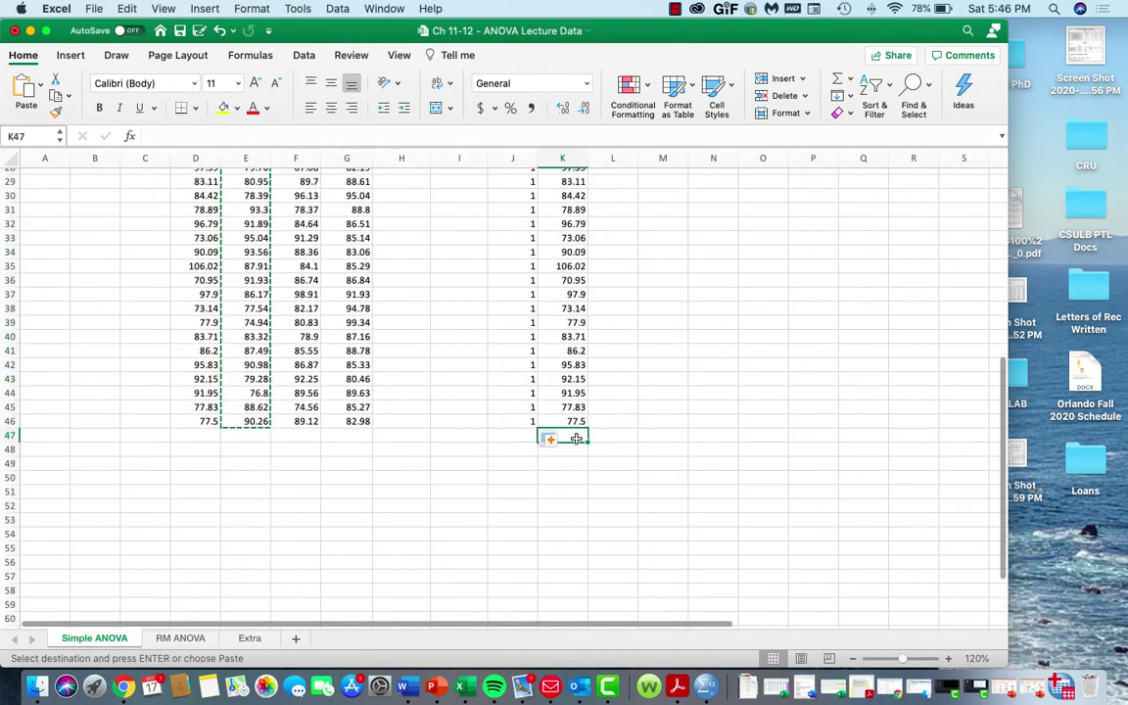
# - Enter age code 2 in J47 and fill it down beside all the High School values
pyautogui.click(504, 435)
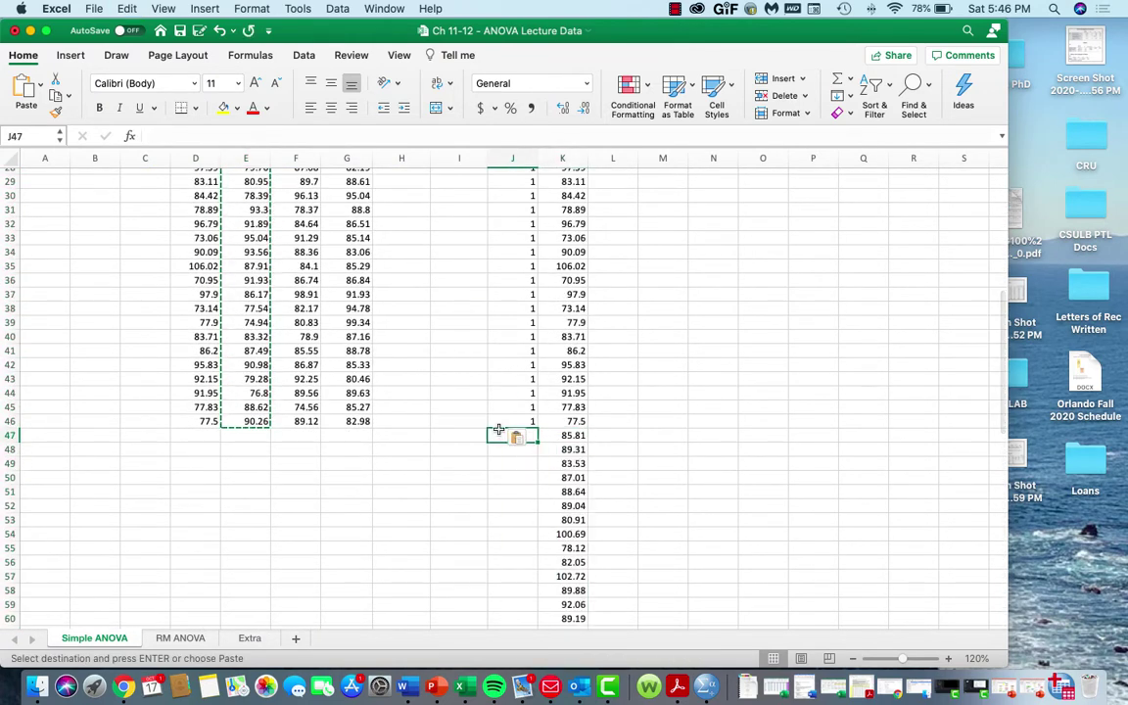
pyautogui.press('Escape')
pyautogui.write('2')
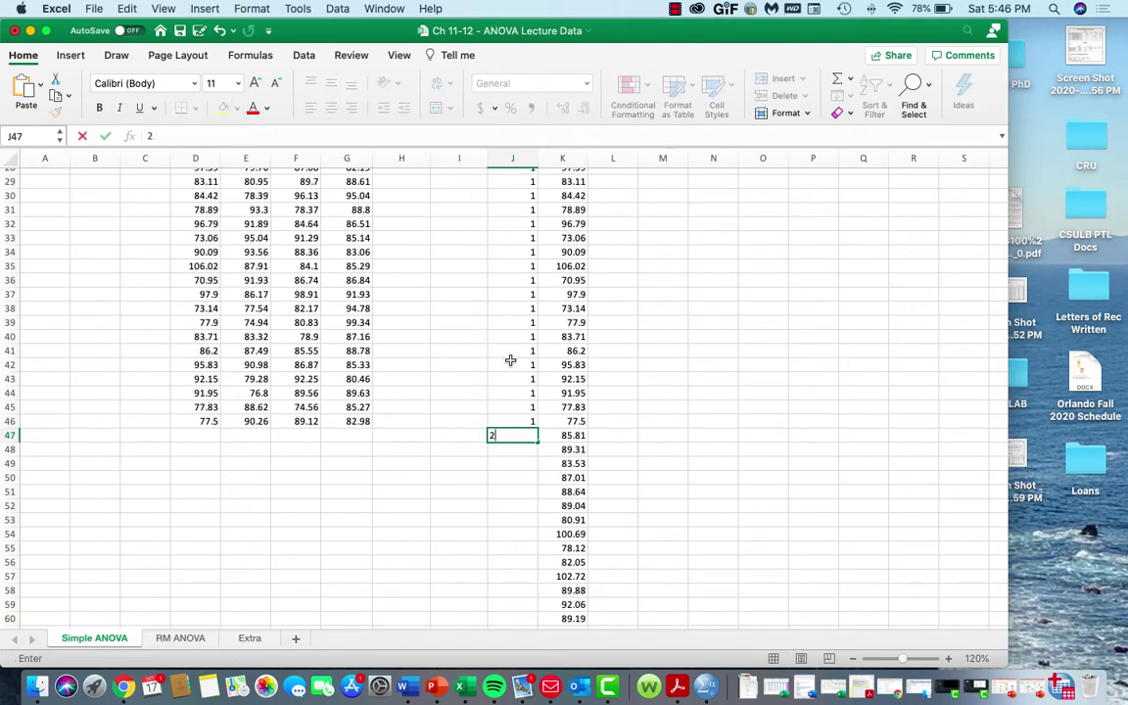
pyautogui.doubleClick(536, 435)
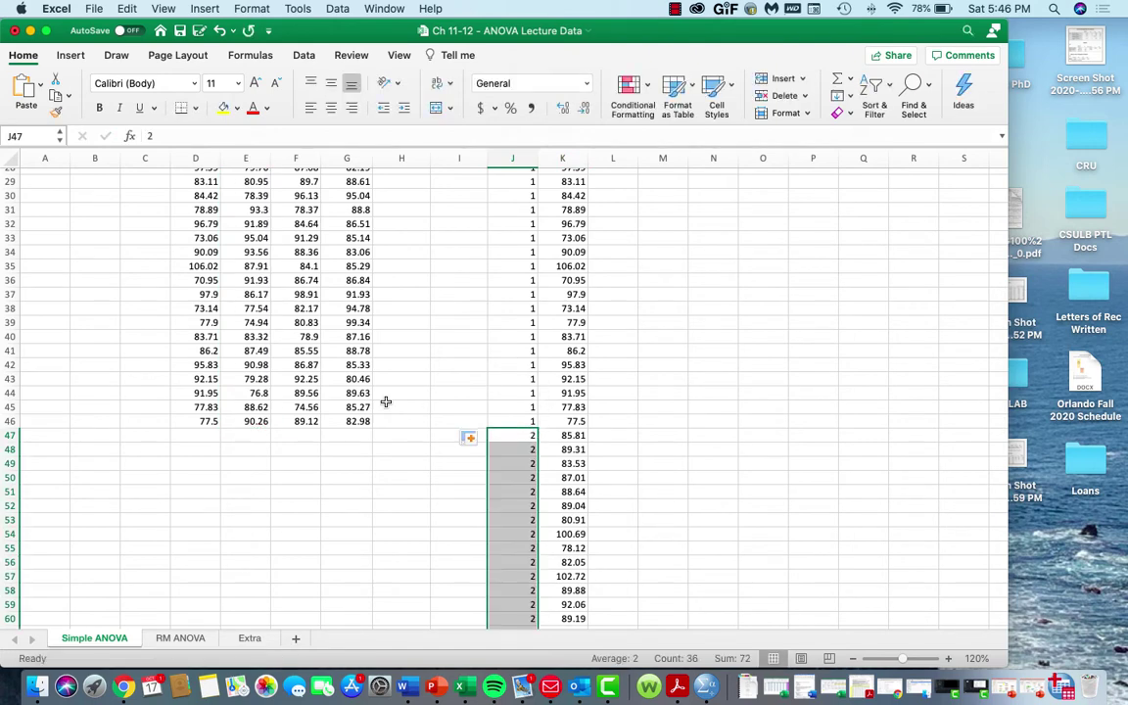
# - Copy all the College values from F11 down into the Accelerations column starting at K83
pyautogui.scroll(5, 364, 380)
pyautogui.scroll(5, 364, 380)
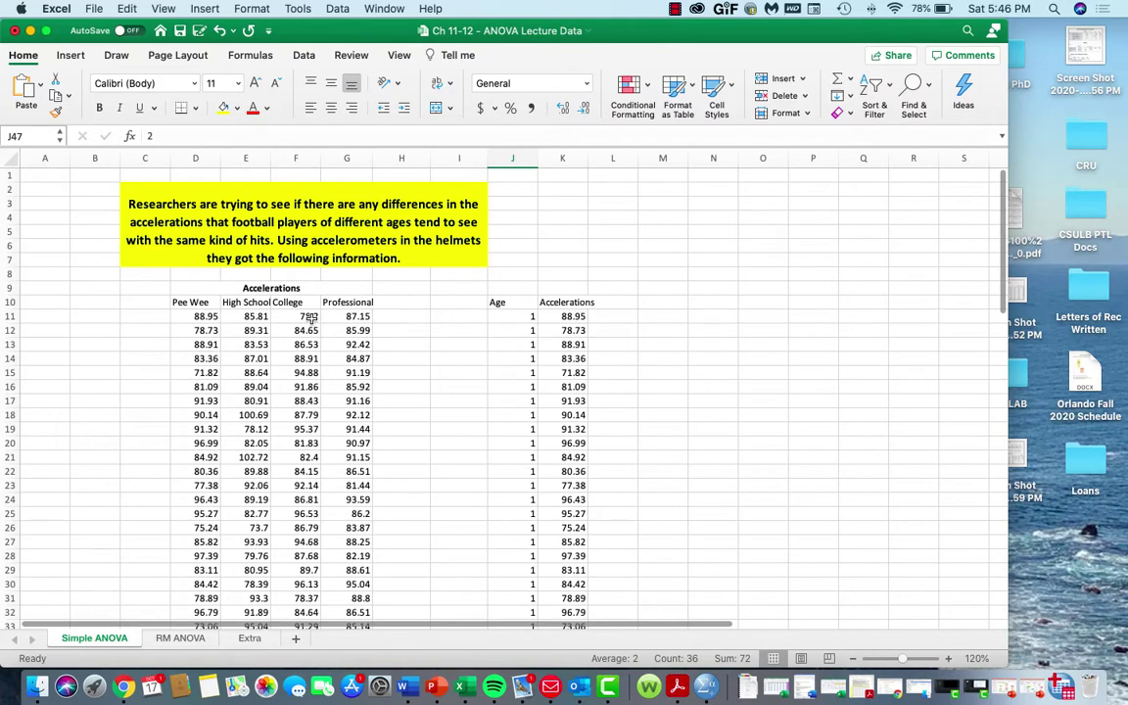
pyautogui.click(309, 316)
pyautogui.press('super+shift+Down')
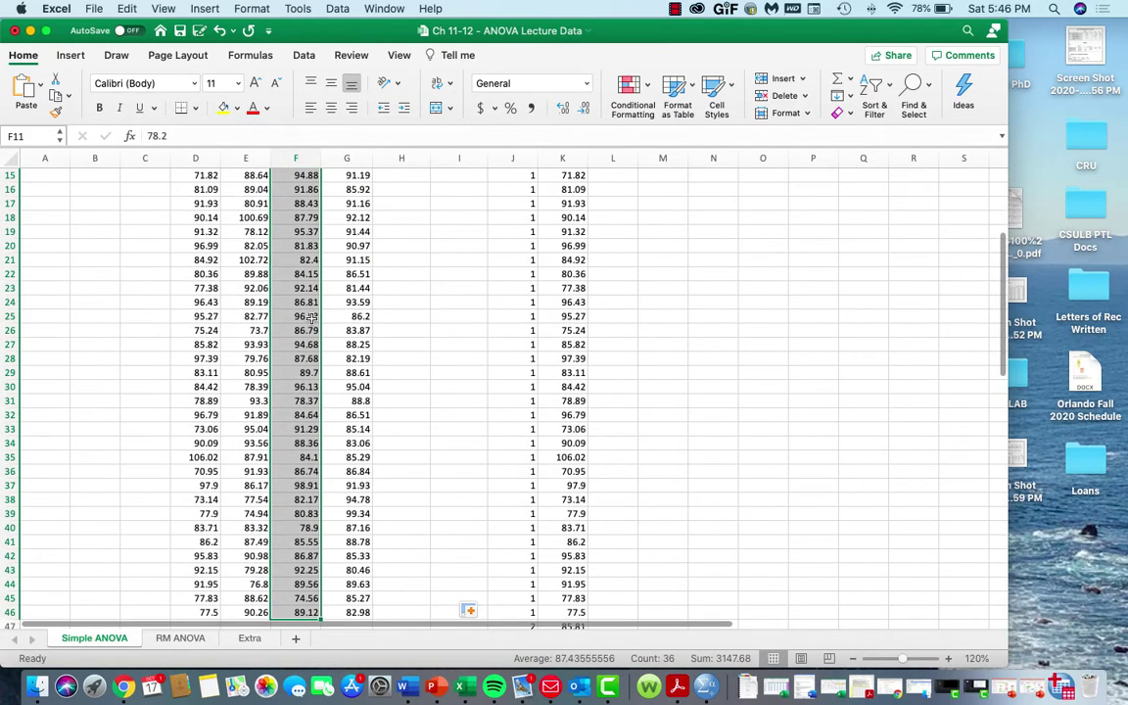
pyautogui.press('super+c')
pyautogui.scroll(4, 529, 350)
pyautogui.scroll(-15, 529, 351)
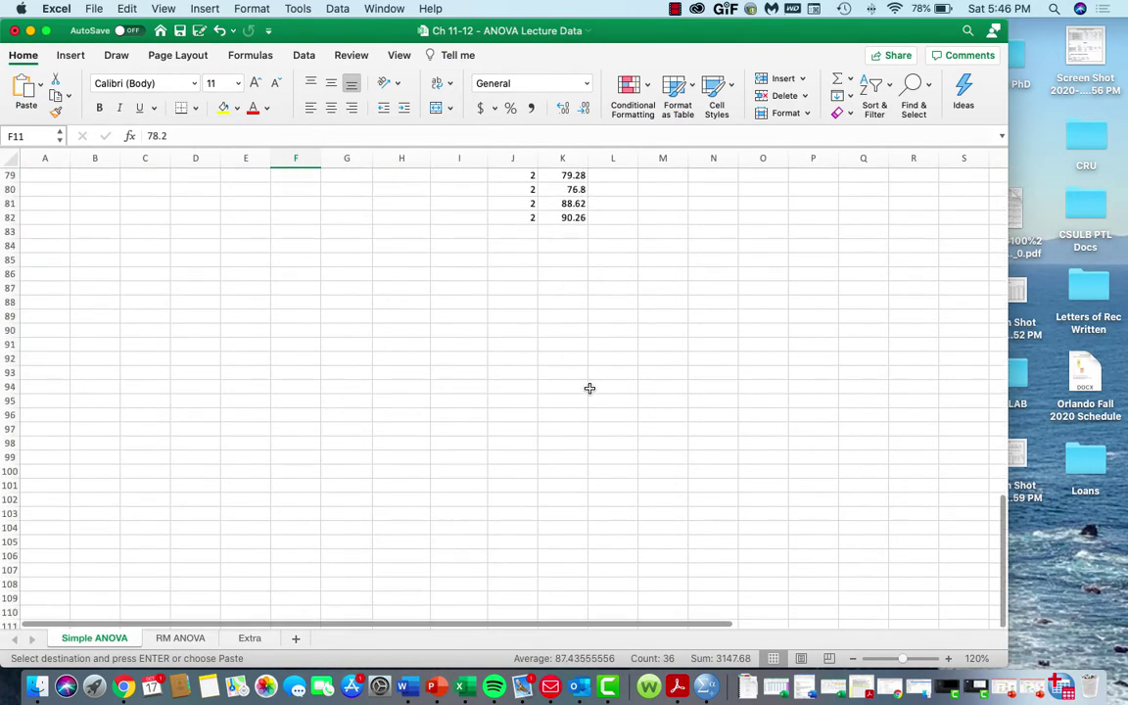
pyautogui.press('super+alt+2')
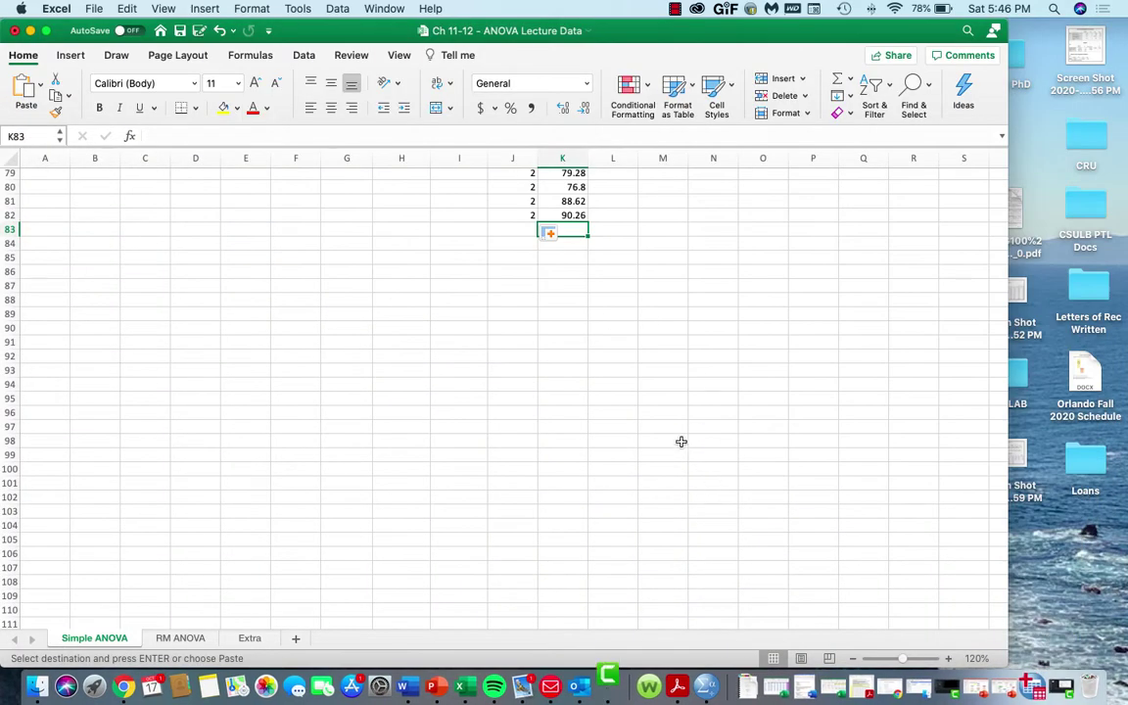
pyautogui.press('super+v')
# - Enter age code 3 in J83 and fill it down beside all the College values
pyautogui.click(505, 230)
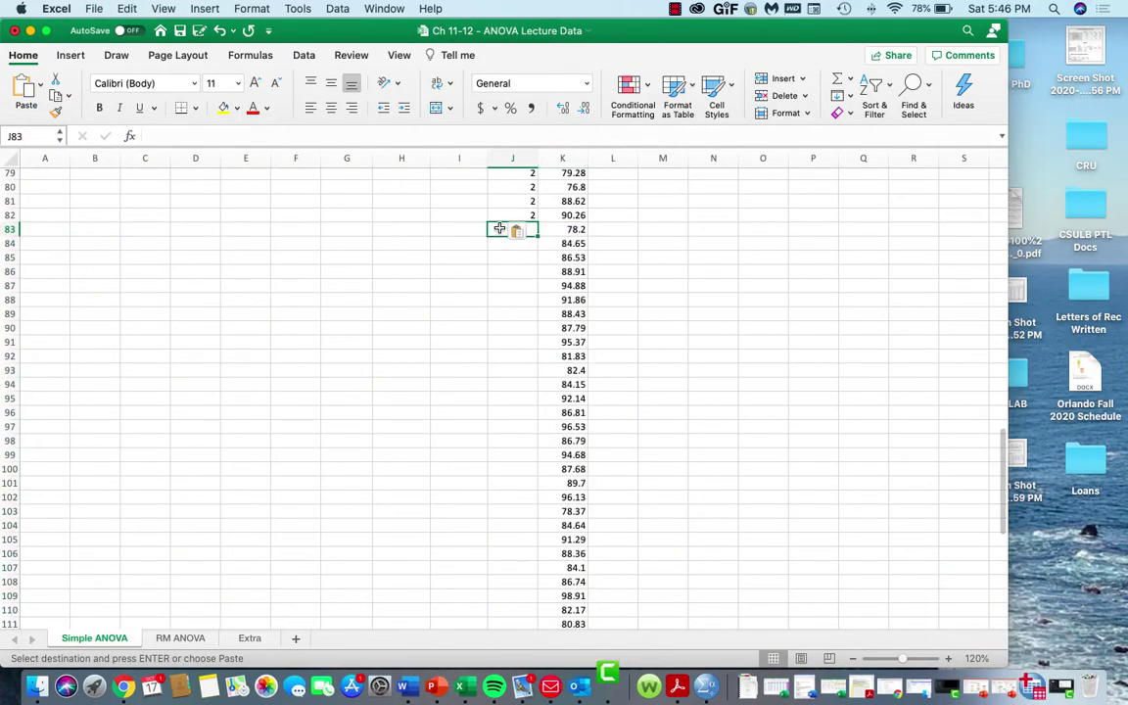
pyautogui.write('3')
pyautogui.doubleClick(537, 236)
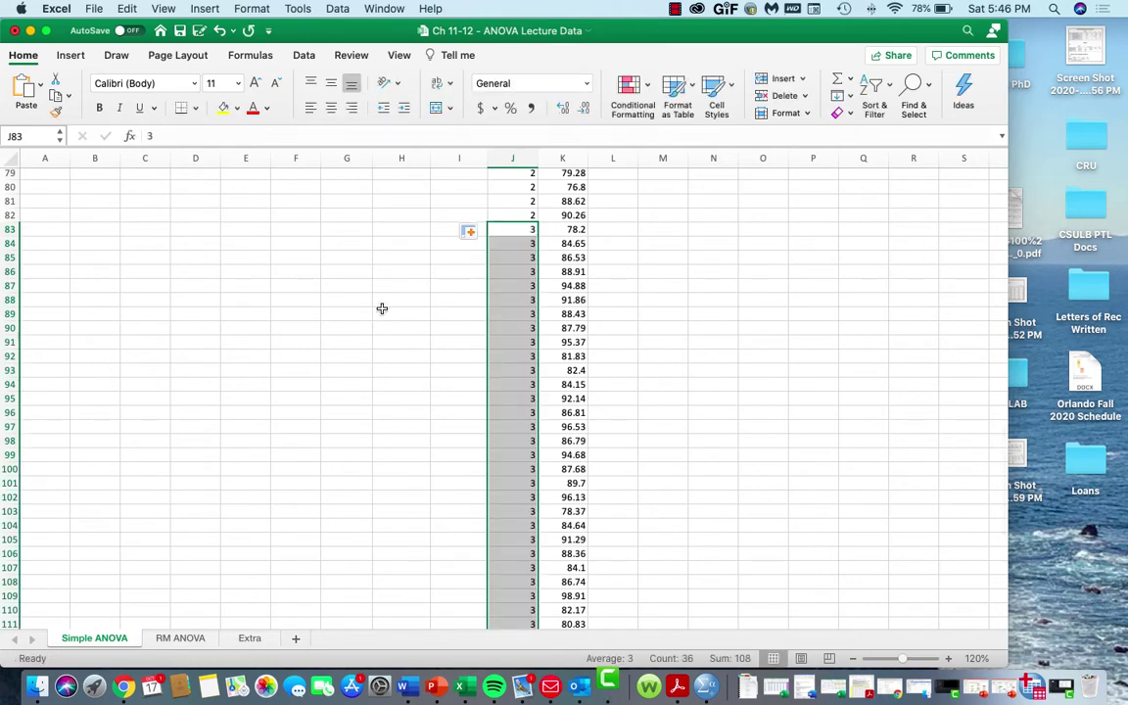
# - Copy all the Professional values from G11 down into the Accelerations column starting at K119
pyautogui.scroll(15, 382, 306)
pyautogui.scroll(2, 374, 294)
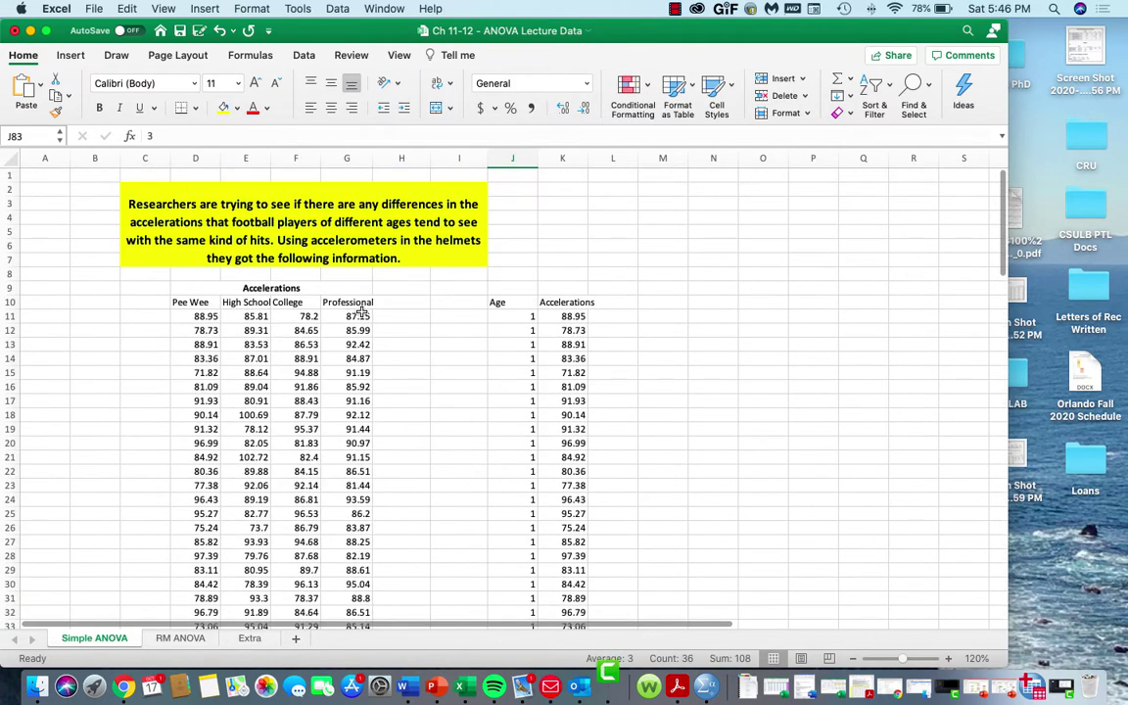
pyautogui.click(364, 315)
pyautogui.hotkey('ctrl', 'shift', 'Down')
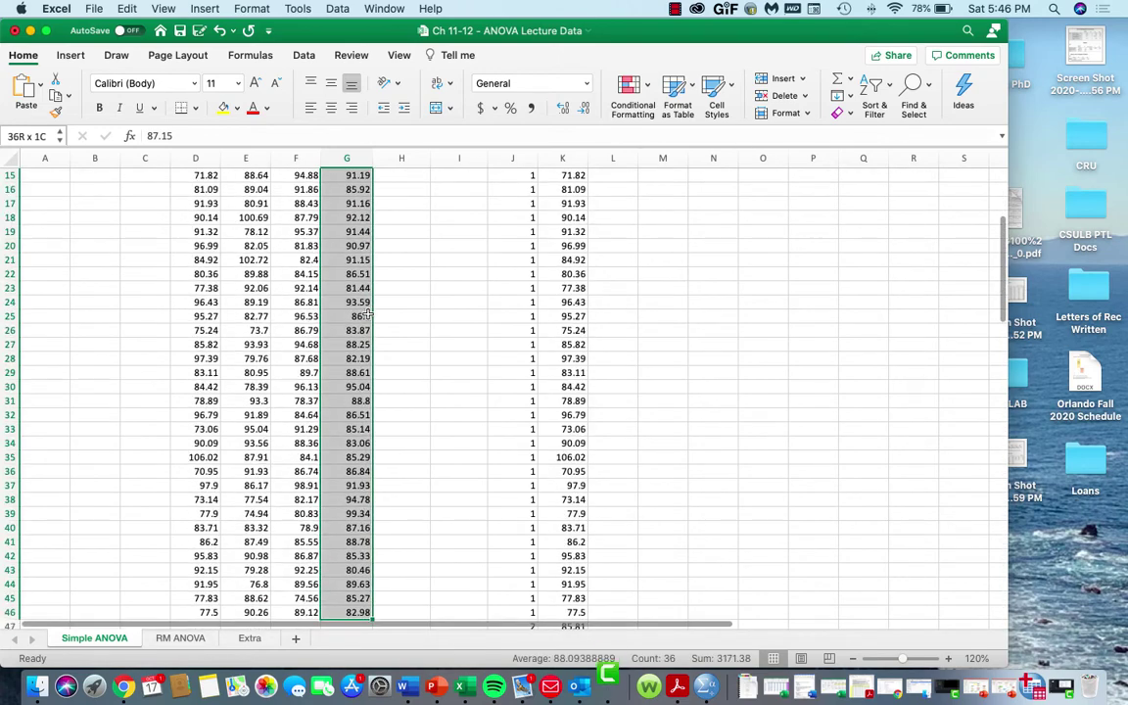
pyautogui.press('super+c')
pyautogui.scroll(5, 393, 338)
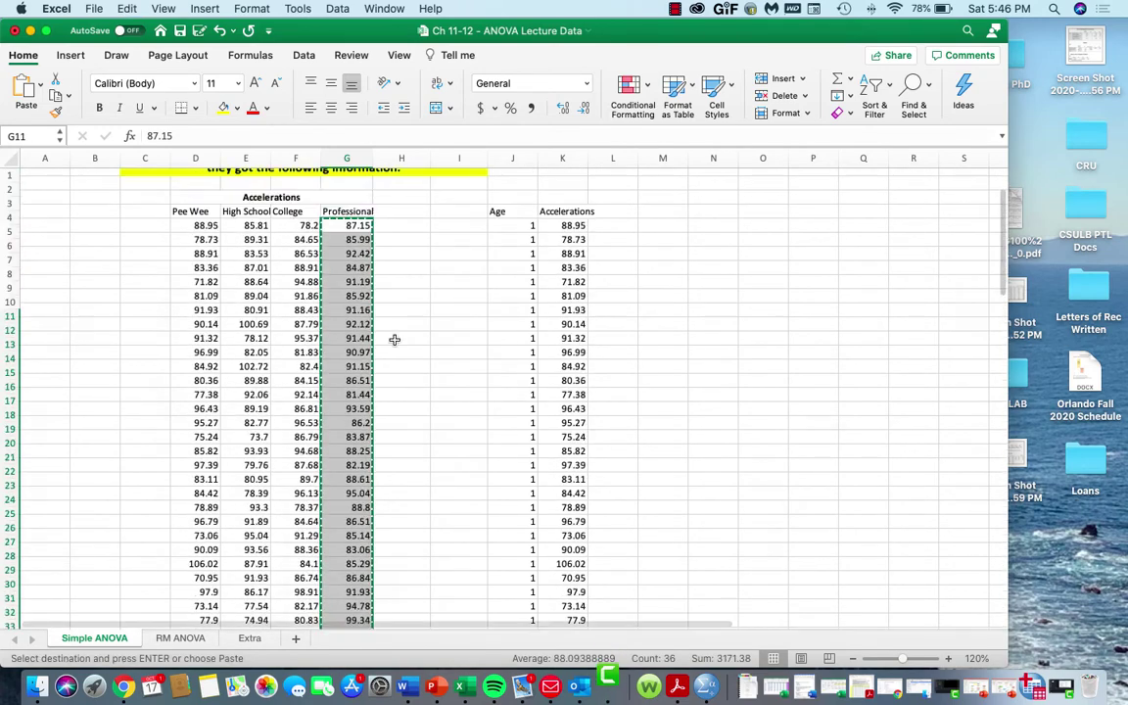
pyautogui.scroll(-12, 470, 392)
pyautogui.scroll(-15, 543, 451)
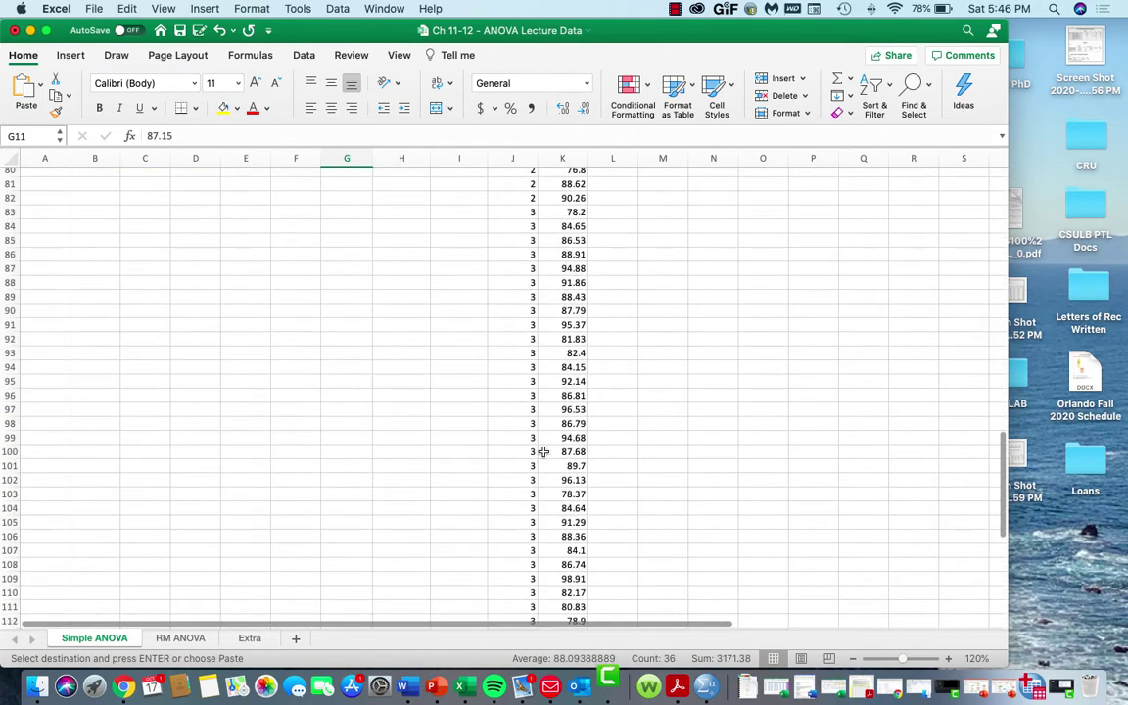
pyautogui.click(573, 403)
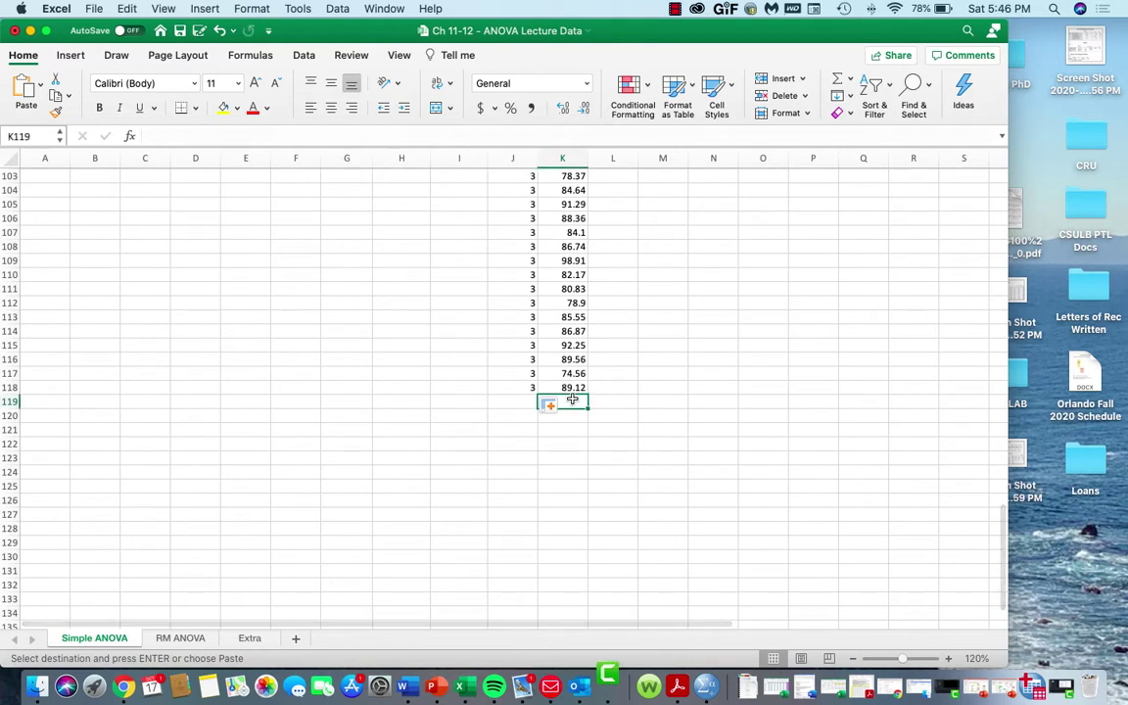
pyautogui.press('super+v')
# - Enter age code 4 in J119 and fill it down beside all the Professional values
pyautogui.click(499, 402)
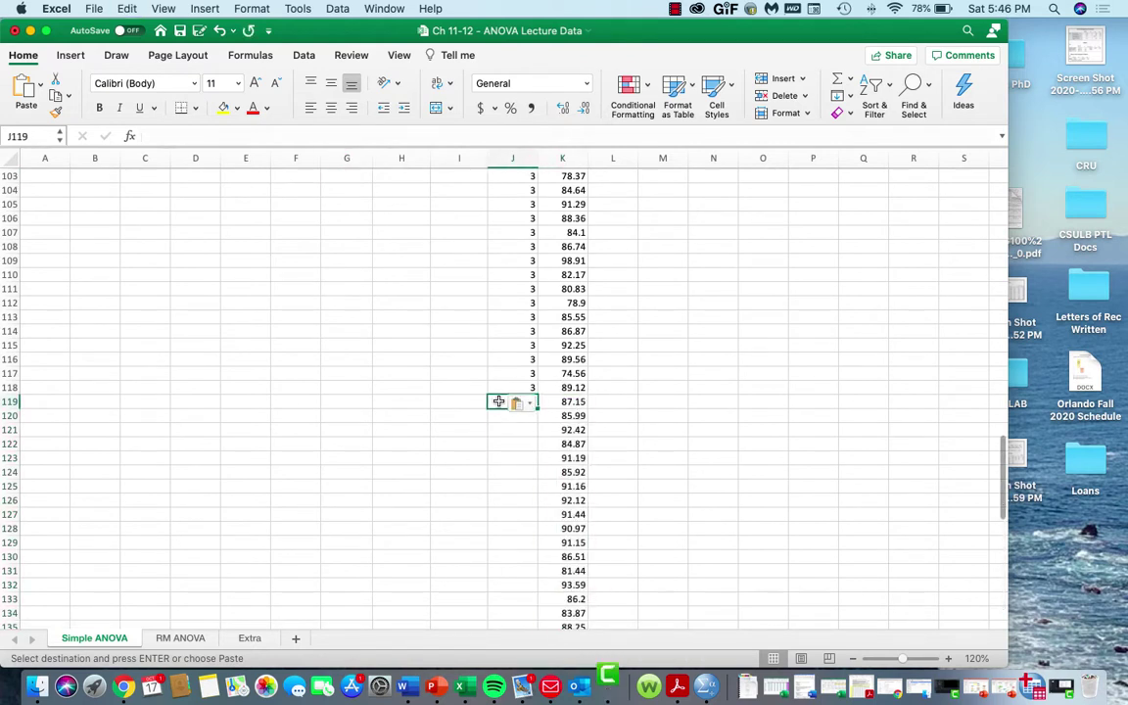
pyautogui.write('4')
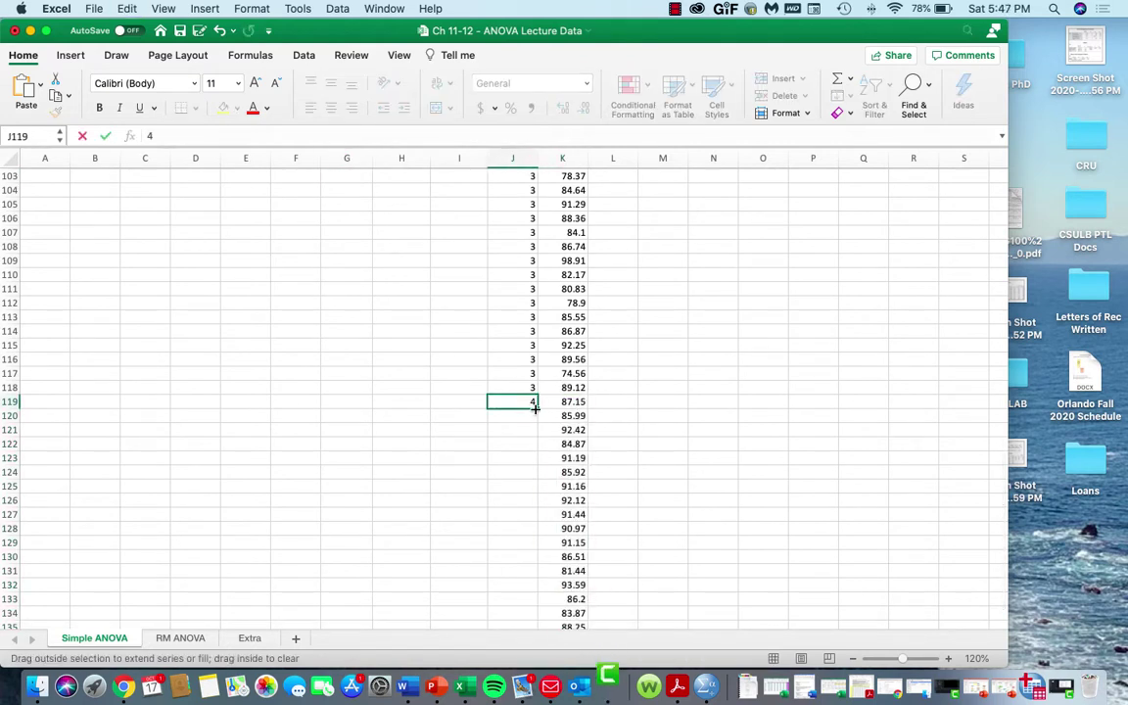
pyautogui.doubleClick(537, 409)
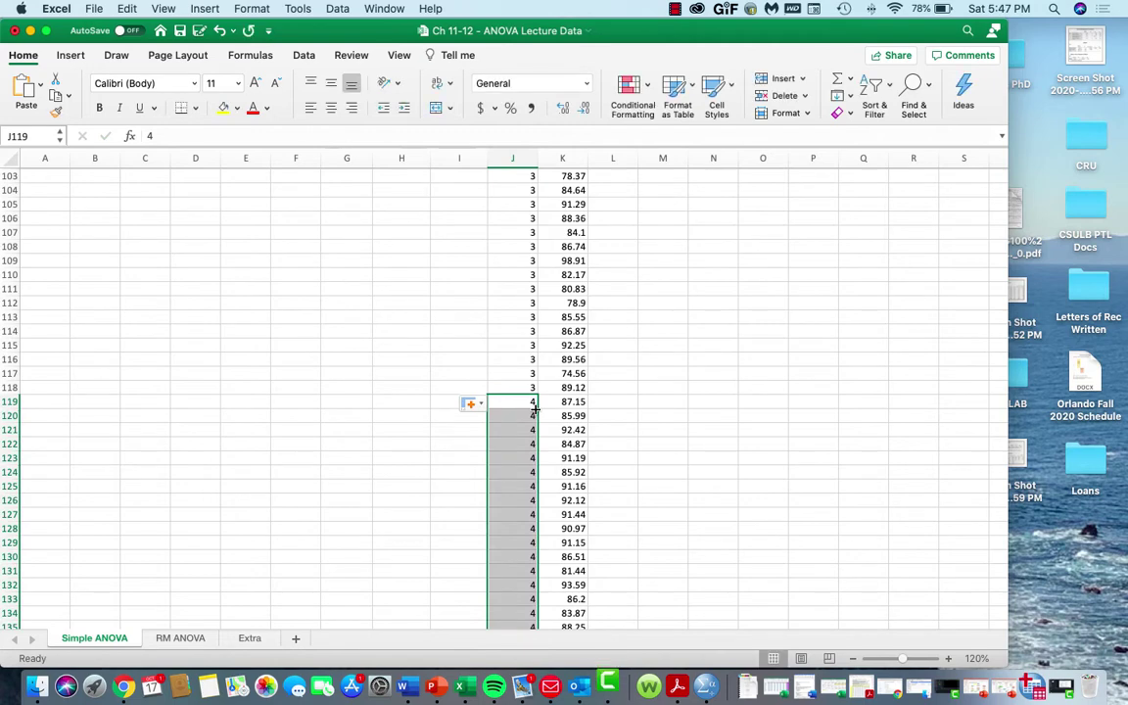
pyautogui.click(609, 691)
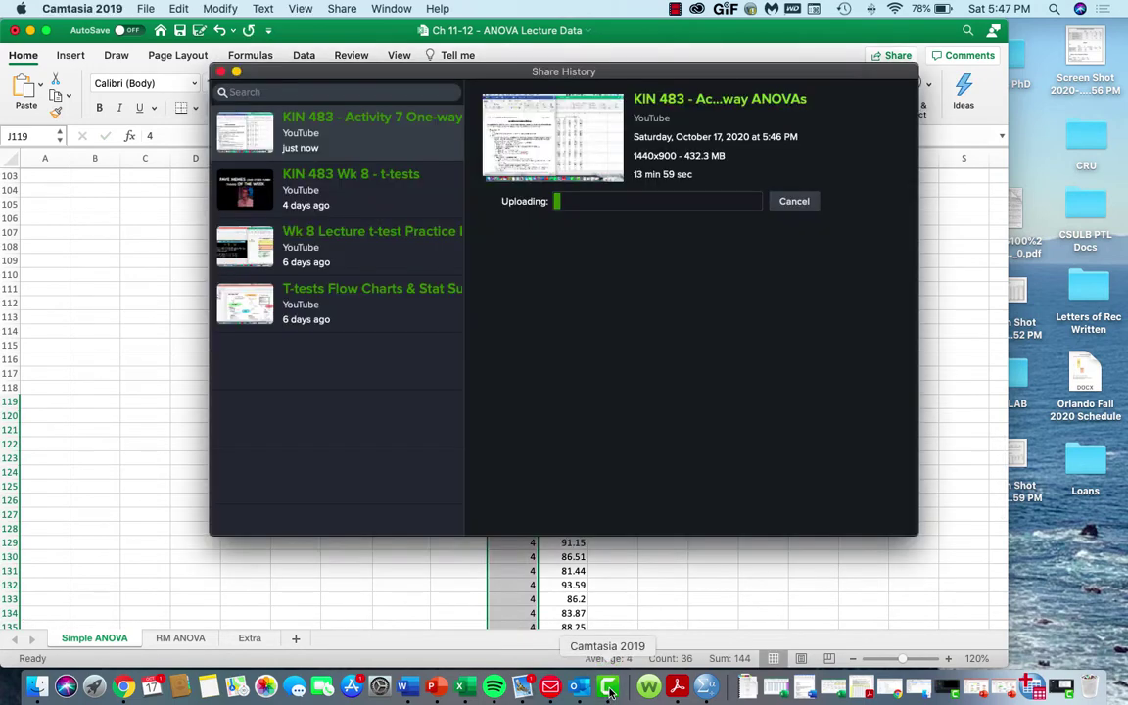
pyautogui.click(236, 72)
# - Copy the complete Age and Accelerations columns, from the headers in J10:K10 down to the last data row
pyautogui.scroll(10, 570, 447)
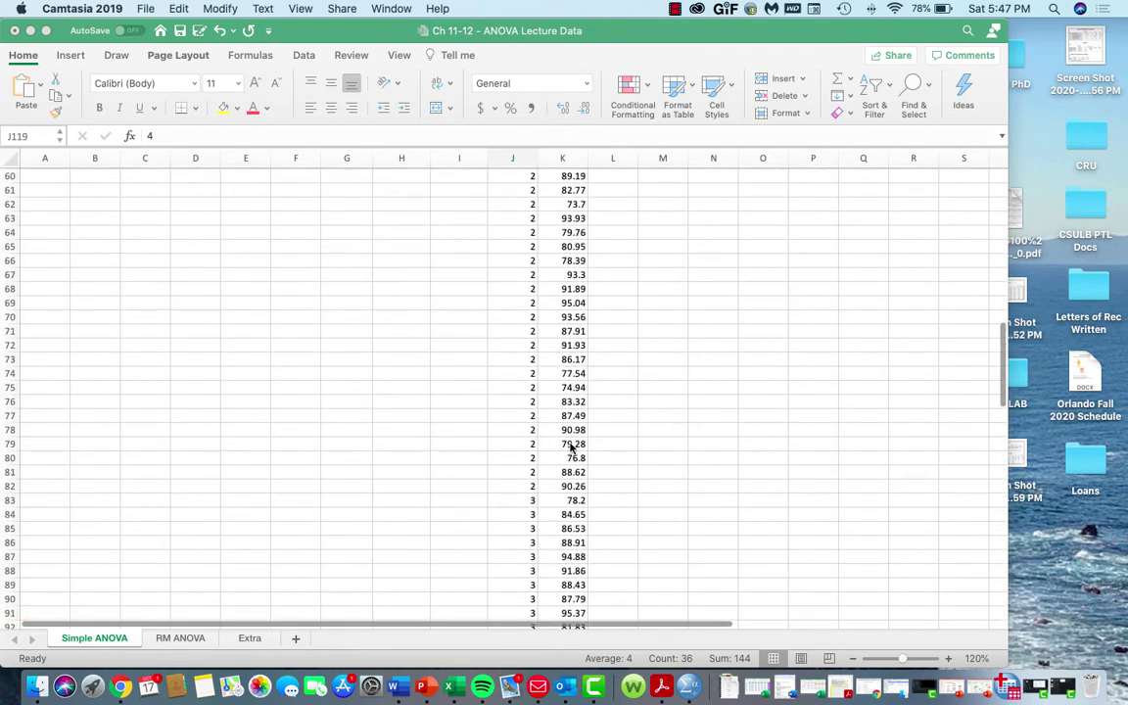
pyautogui.scroll(15, 566, 440)
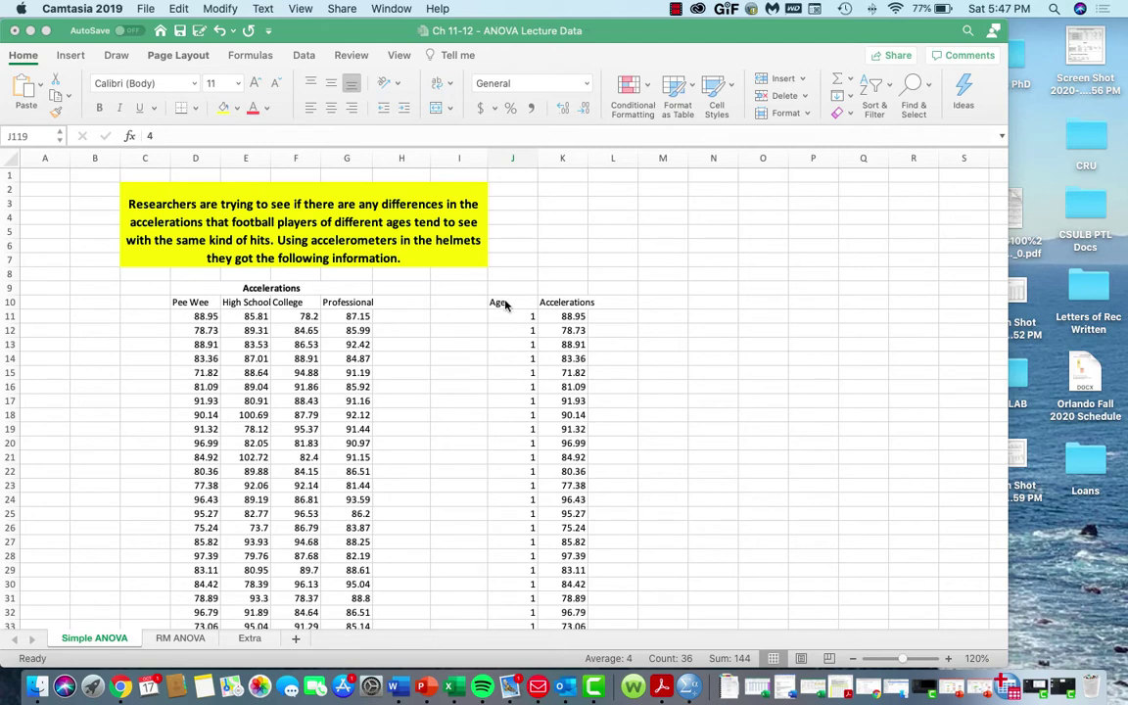
pyautogui.moveTo(505, 306); pyautogui.dragTo(570, 304)
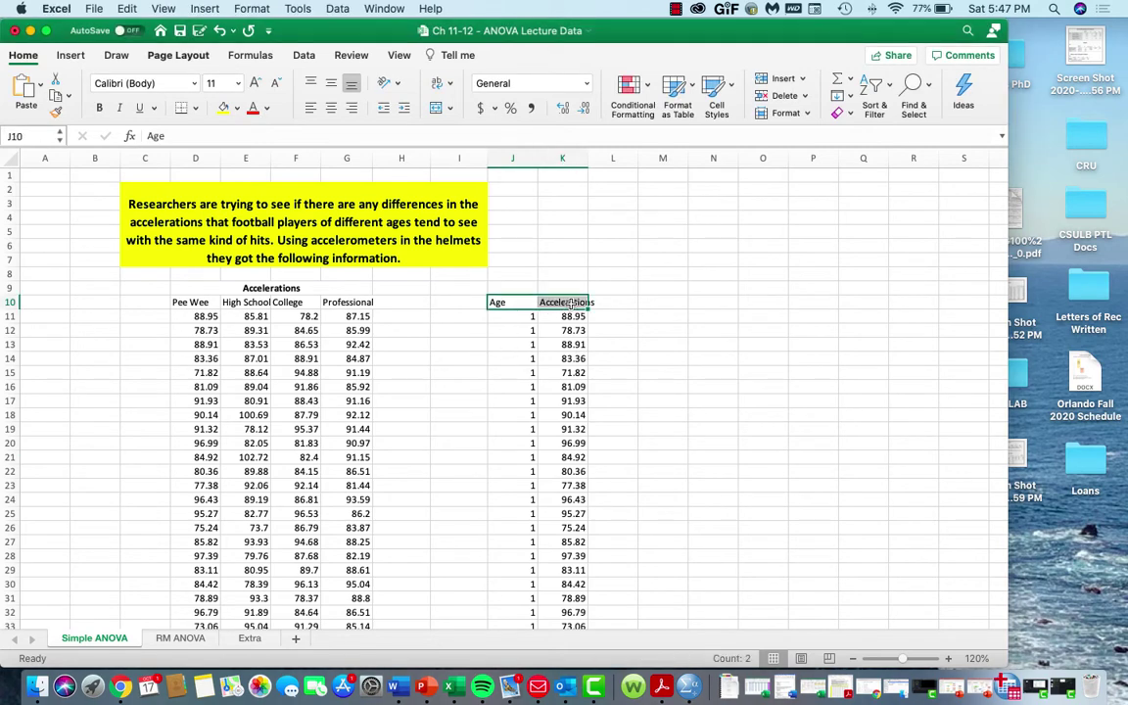
pyautogui.press('super+shift+Down')
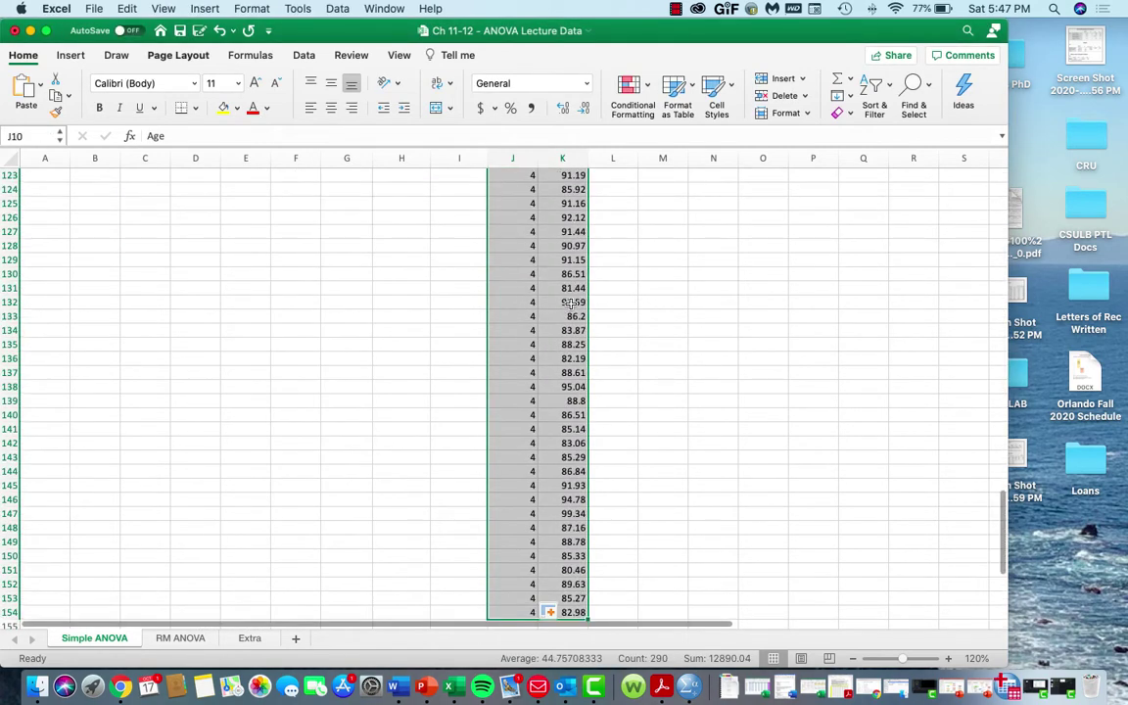
pyautogui.press('super+c')
pyautogui.scroll(20, 570, 304)
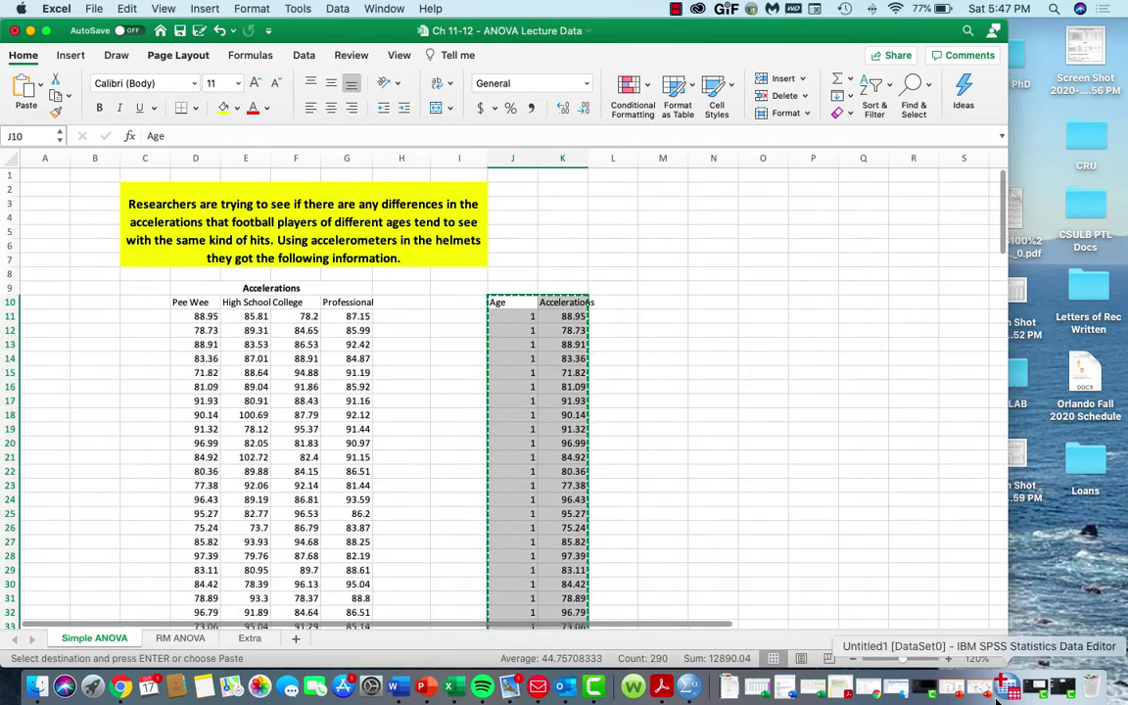
# - Switch to the SPSS Data Editor and paste the copied data with its variable names, starting at the first empty cell
pyautogui.click(997, 696)
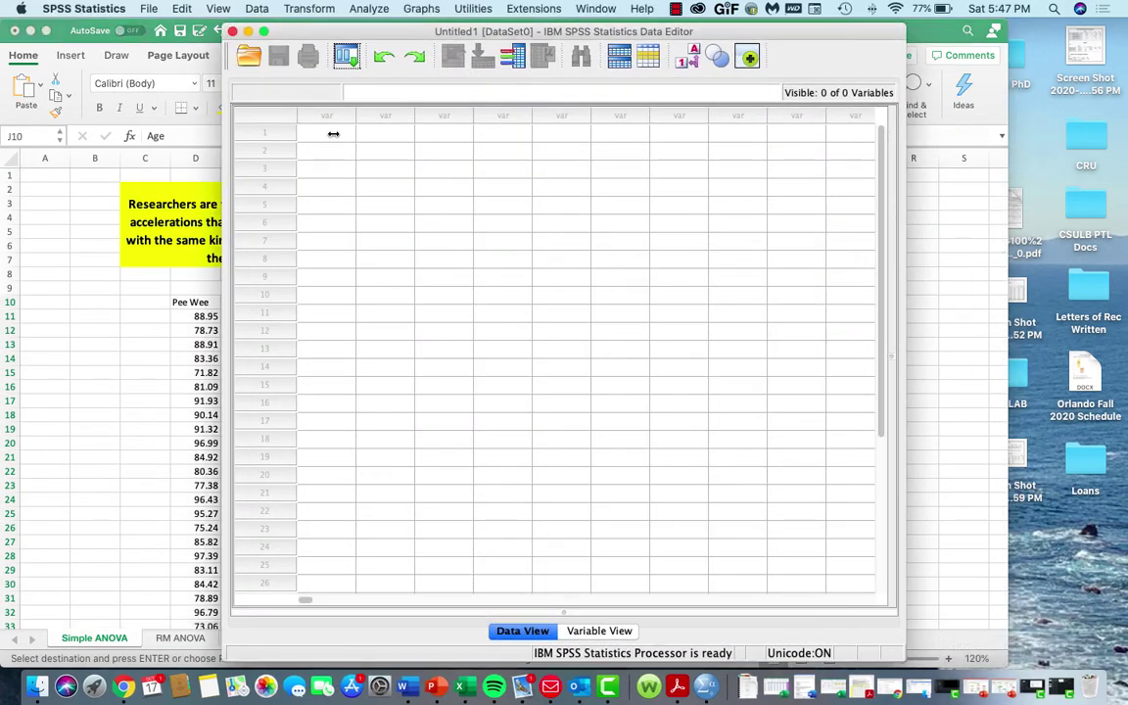
pyautogui.rightClick(333, 134)
pyautogui.click(399, 221)
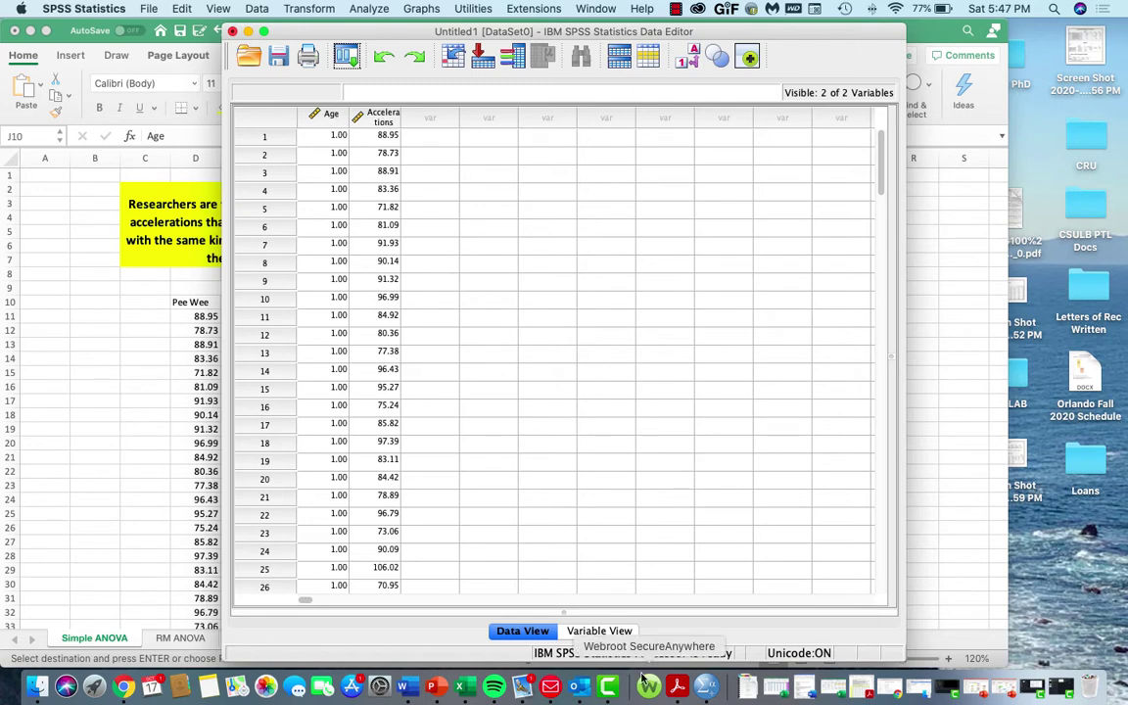
# - Set the measurement level of Age to Nominal and of Accelerations to Scale
pyautogui.click(605, 632)
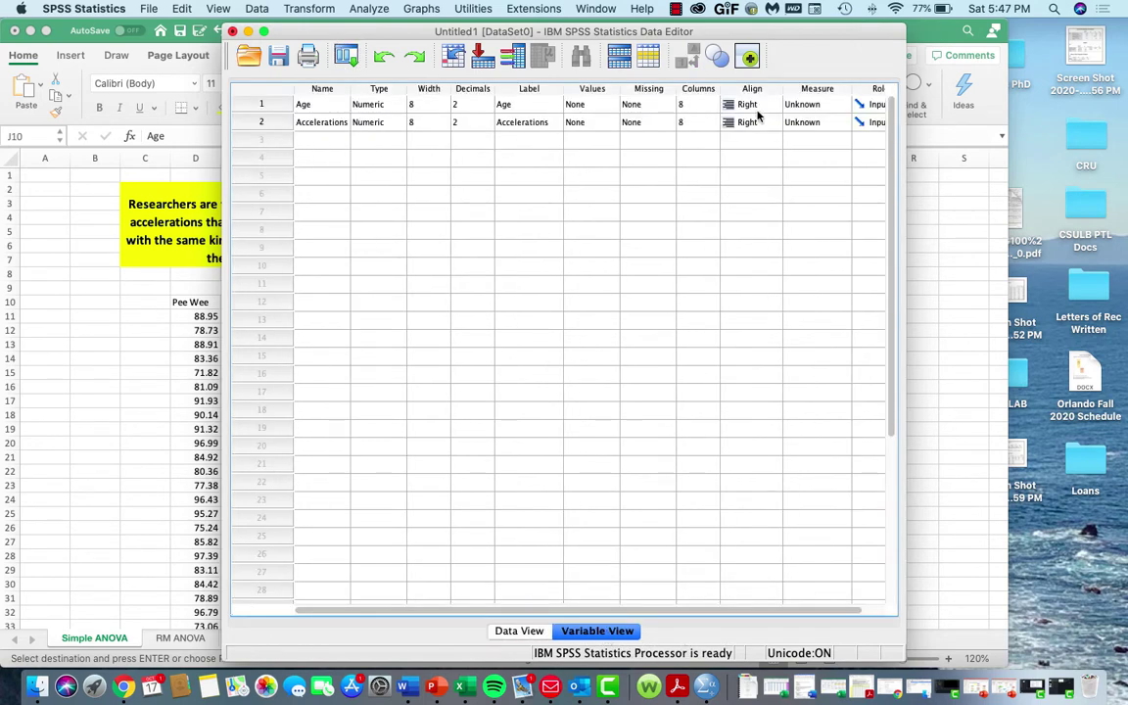
pyautogui.click(843, 112)
pyautogui.click(840, 104)
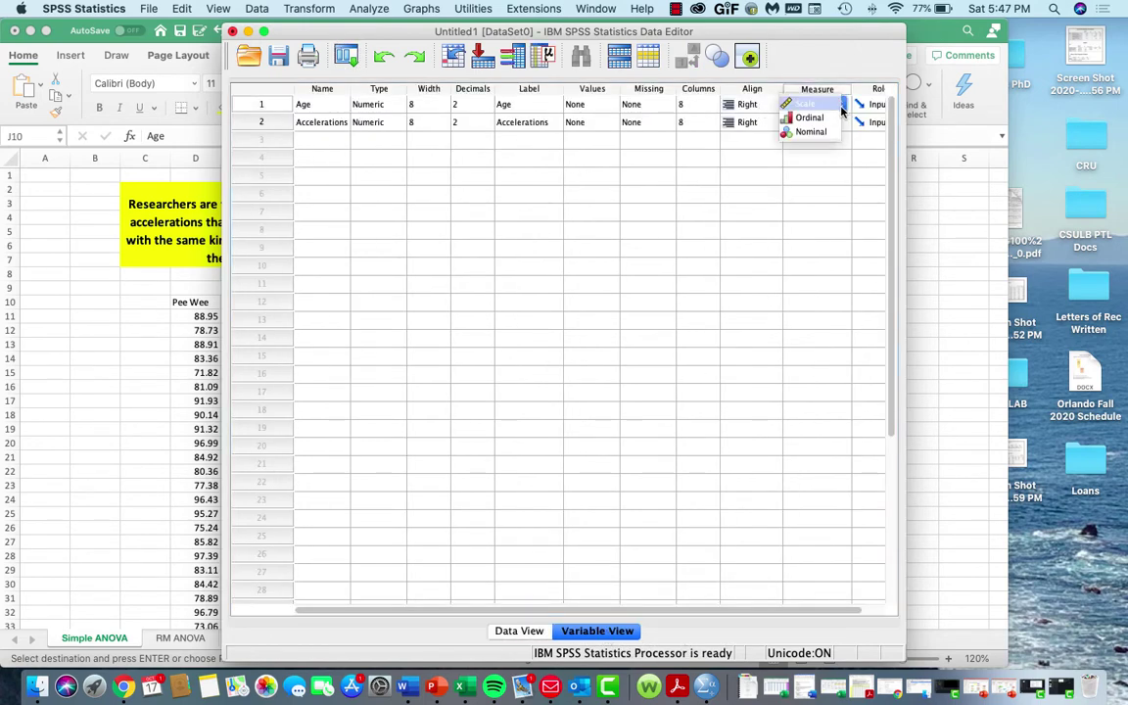
pyautogui.click(807, 133)
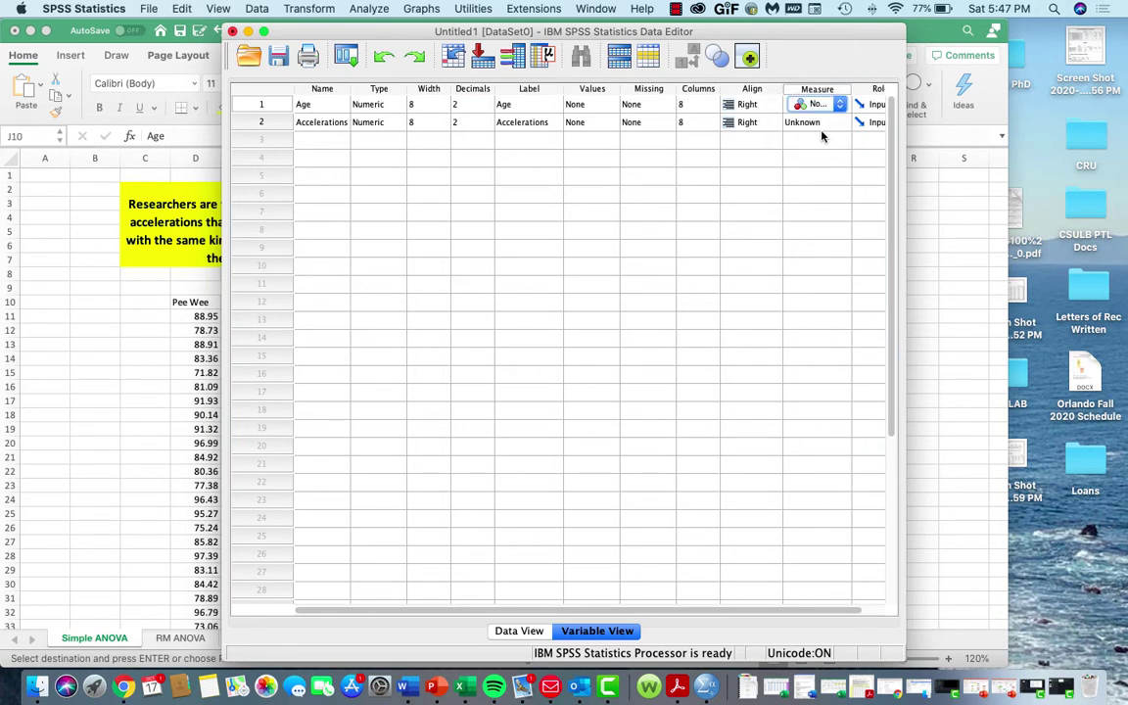
pyautogui.click(839, 123)
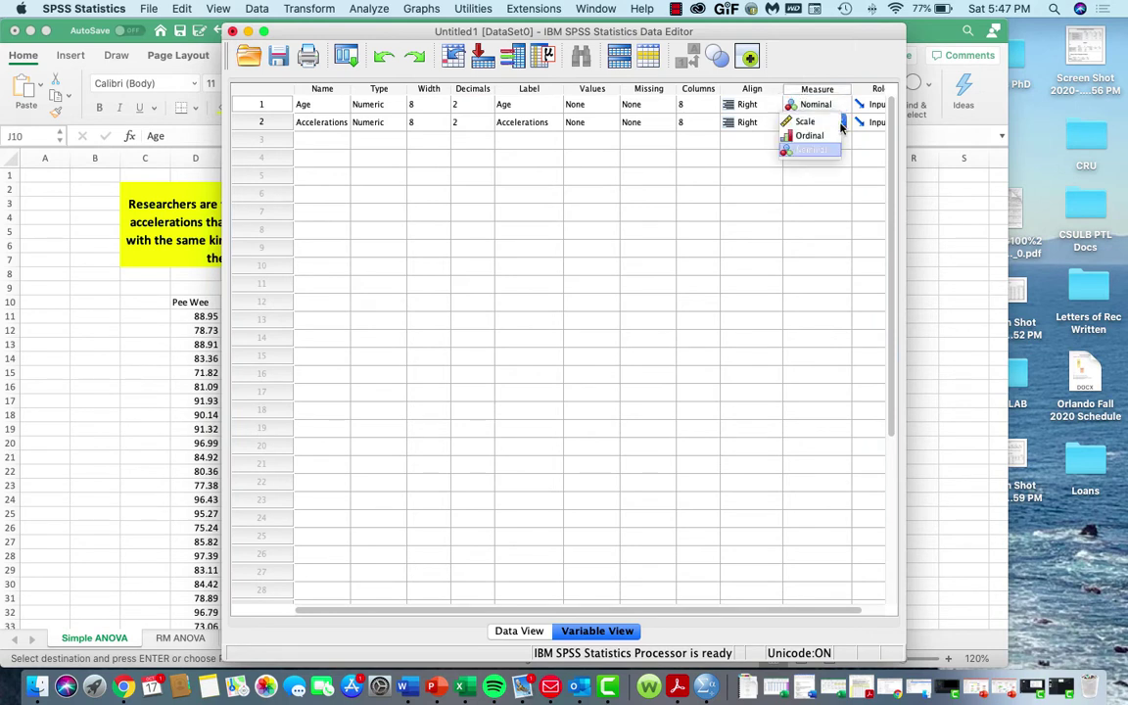
pyautogui.click(825, 123)
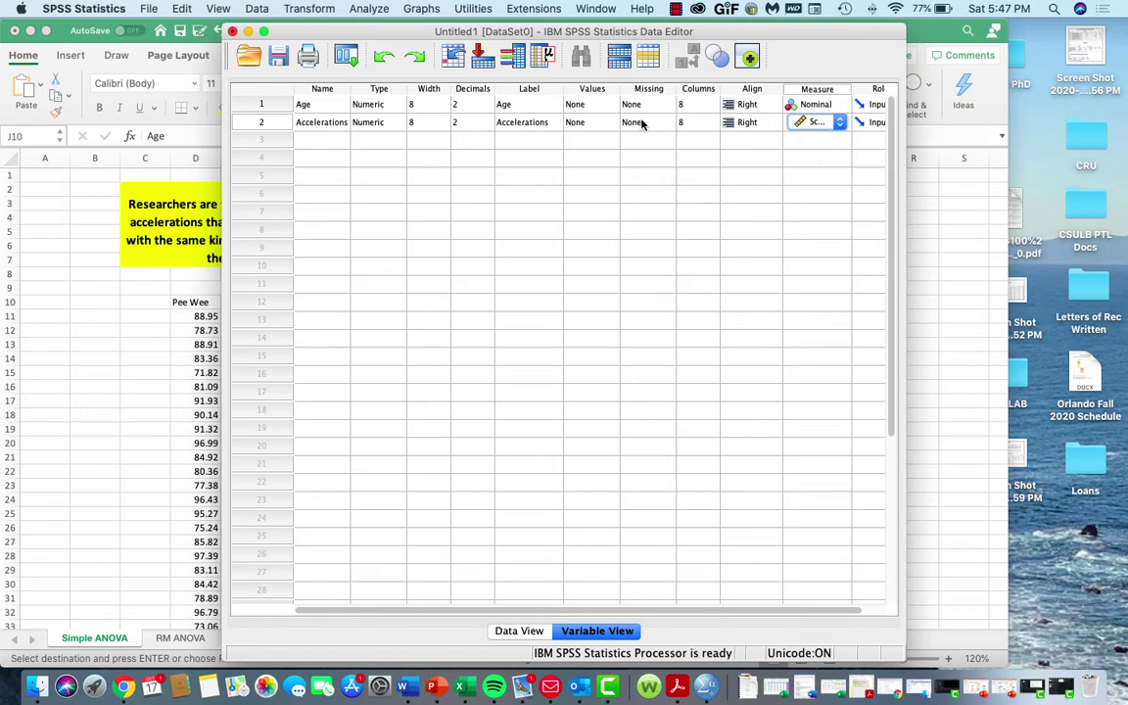
# - Add value labels to the Age variable for 1 as "Pee Wee" and 2 as "HS"
pyautogui.click(606, 106)
pyautogui.click(607, 106)
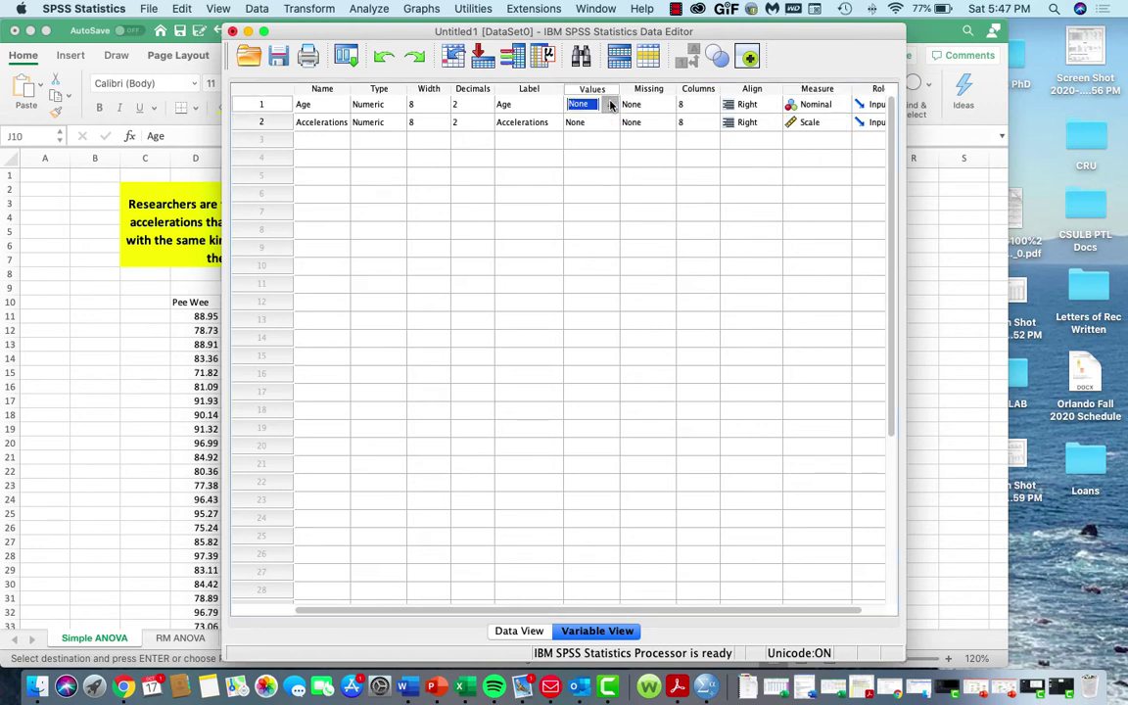
pyautogui.click(610, 105)
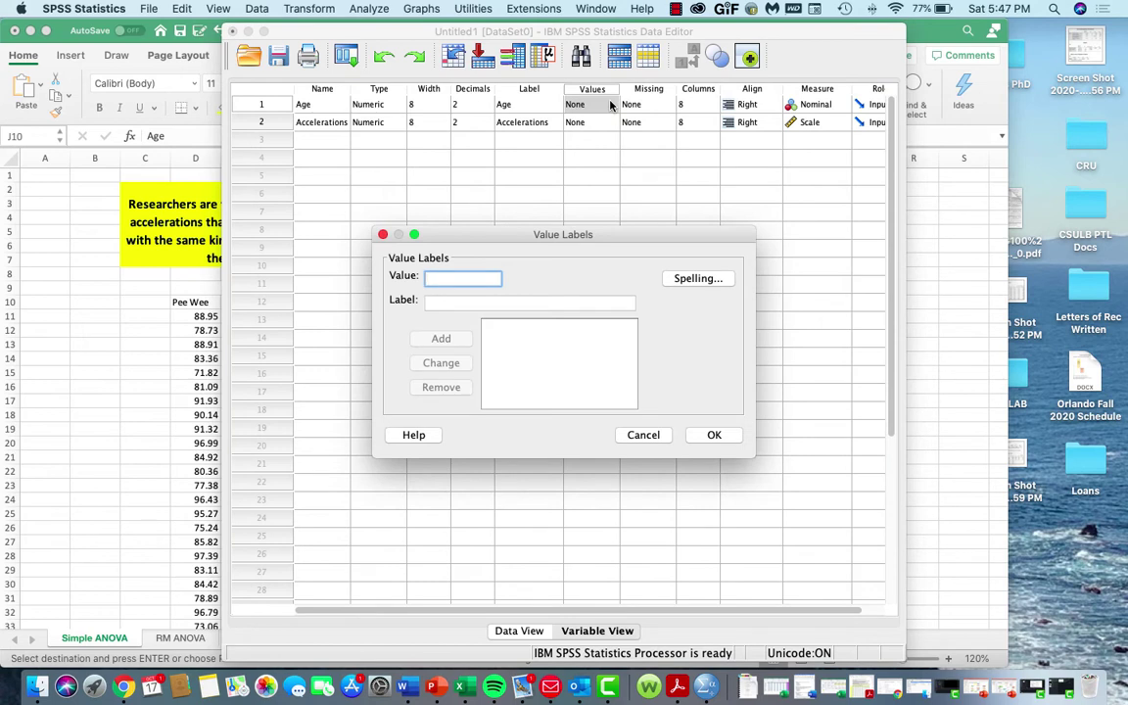
pyautogui.write('1')
pyautogui.press('Tab')
pyautogui.write('P')
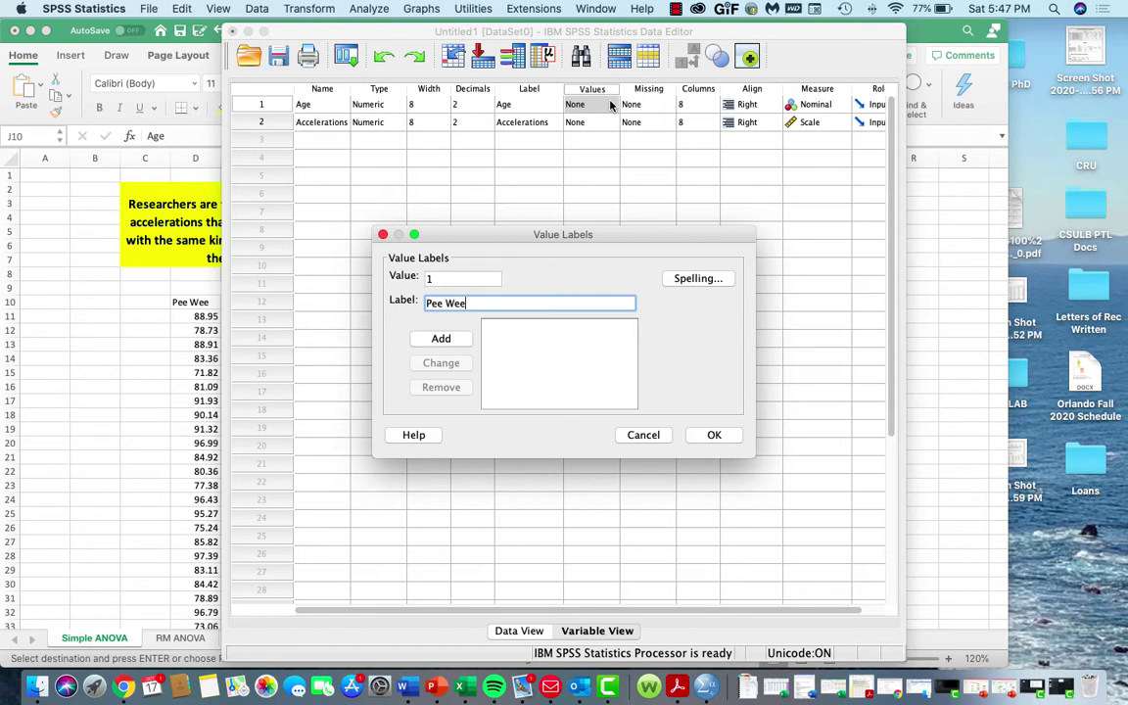
pyautogui.press('Return')
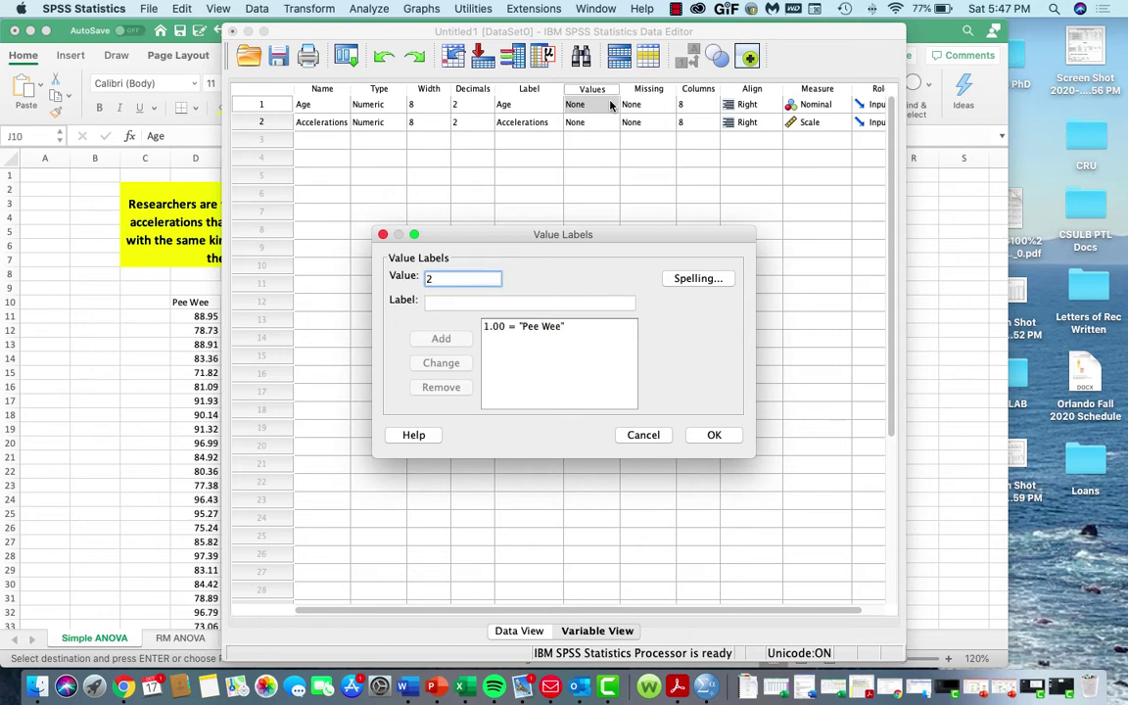
pyautogui.press('Tab')
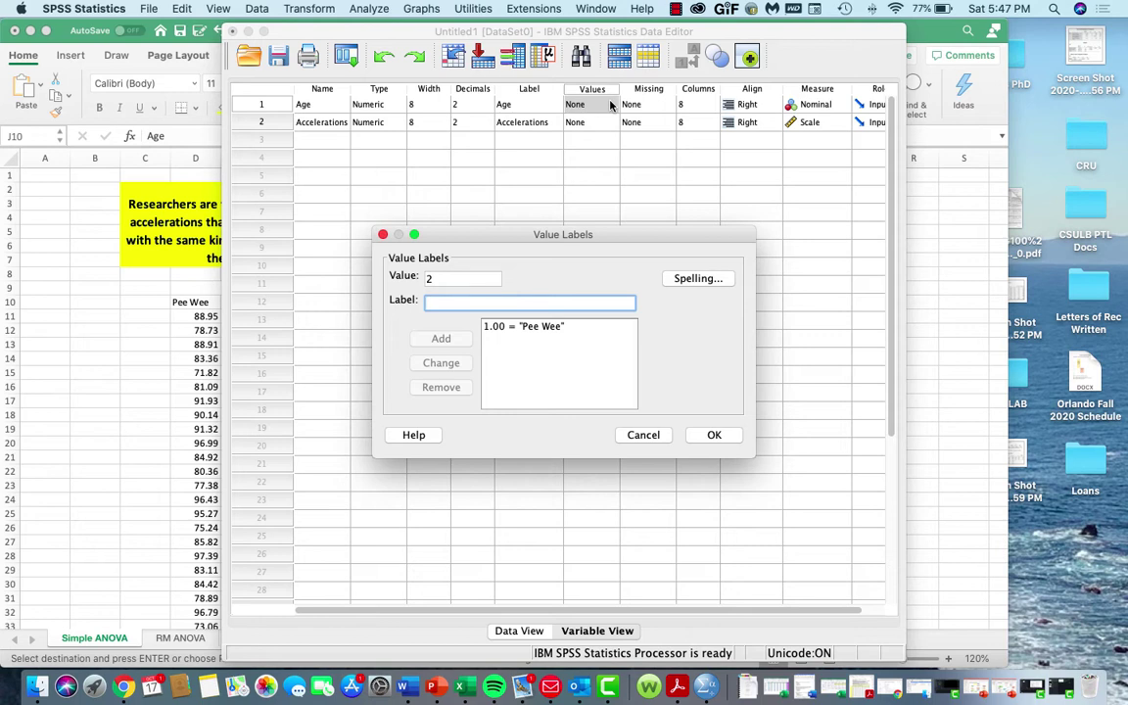
pyautogui.write('HS')
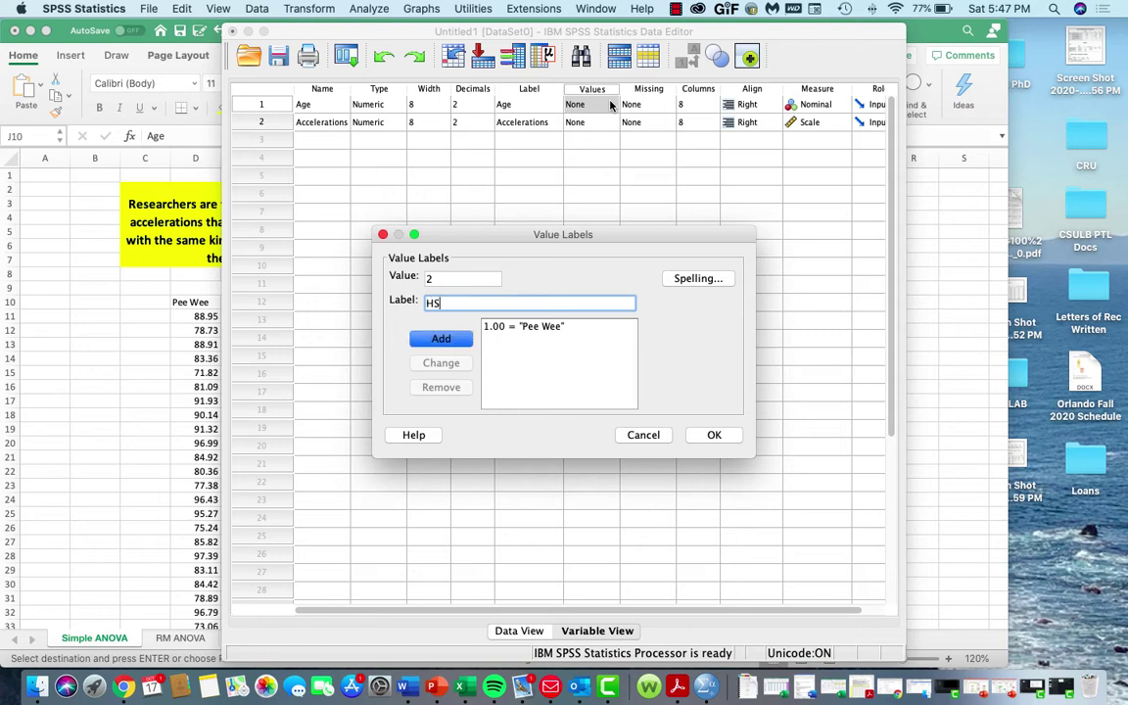
pyautogui.press('Return')
# - Add Age value labels for 3 as "College" and 4 as "Pro", and apply the set of labels
pyautogui.write('3')
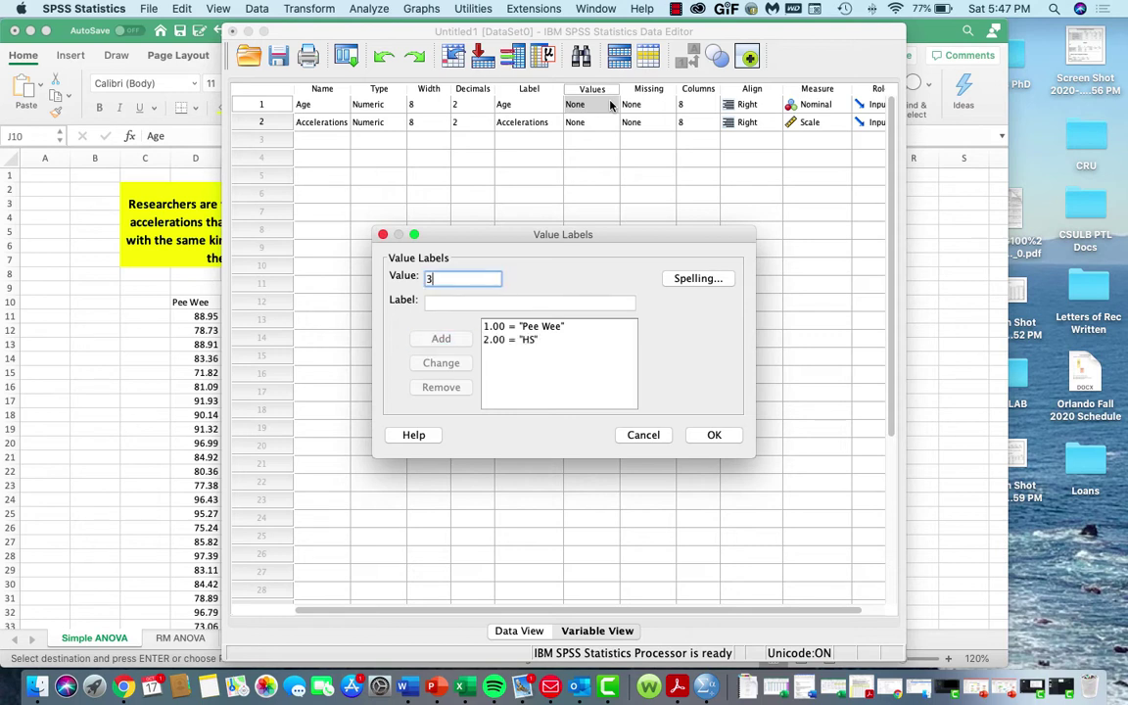
pyautogui.press('Tab')
pyautogui.write('Co')
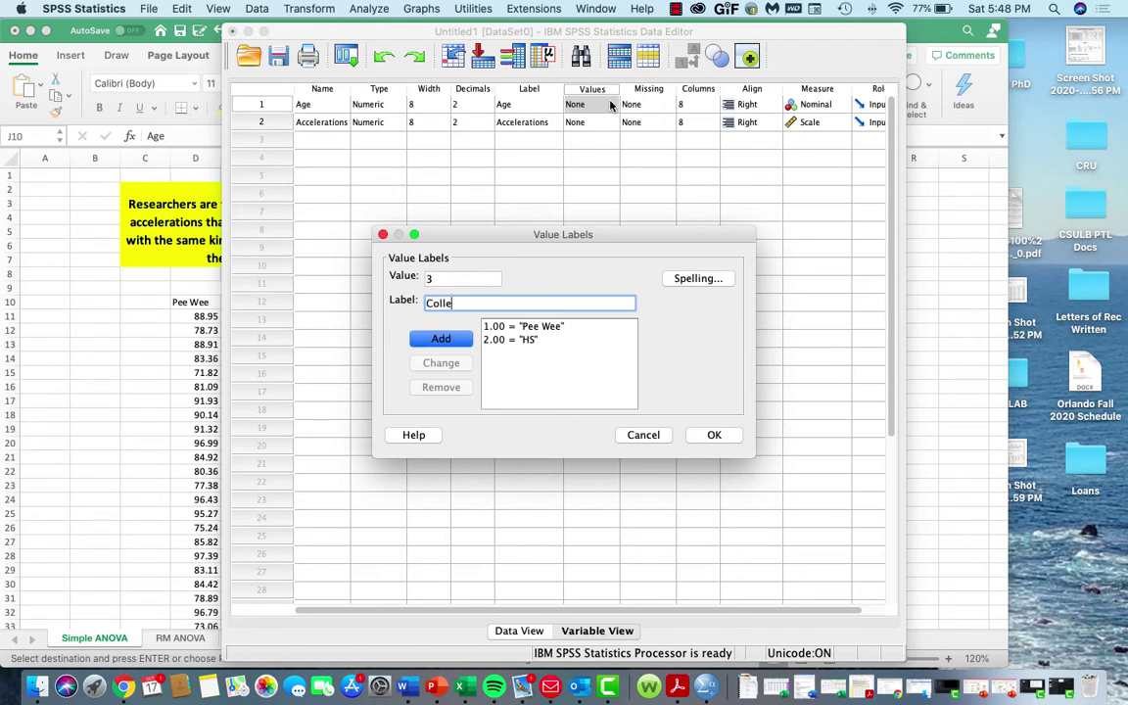
pyautogui.press('Return')
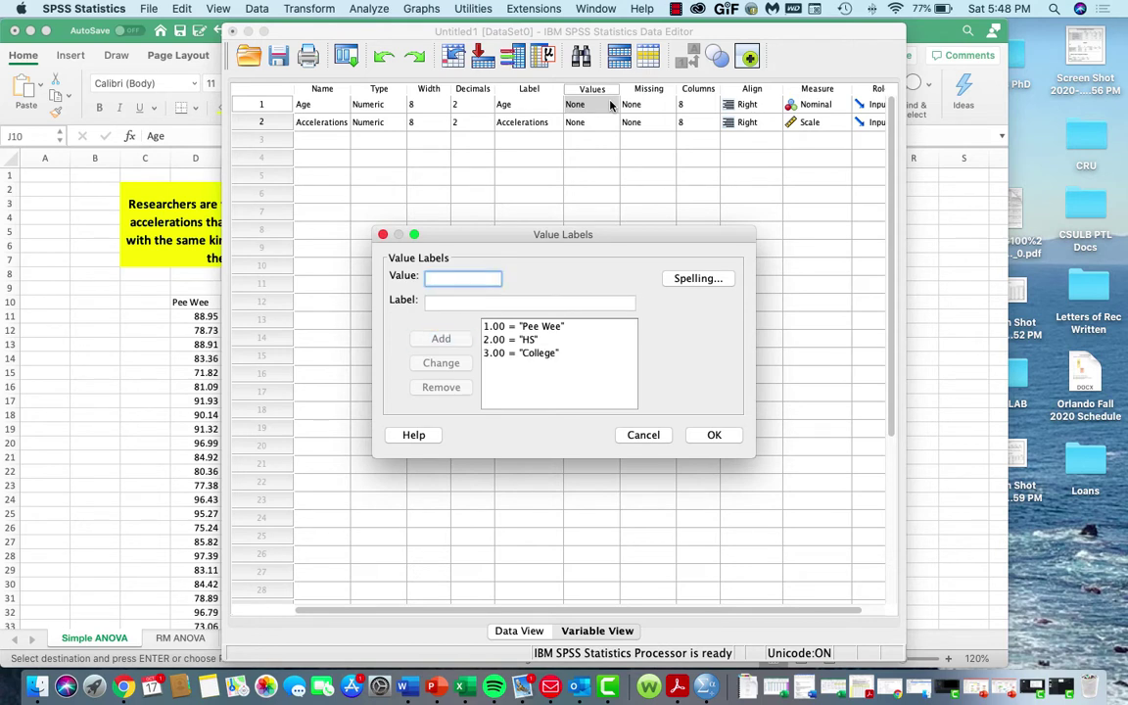
pyautogui.press('Tab')
pyautogui.write('Pr')
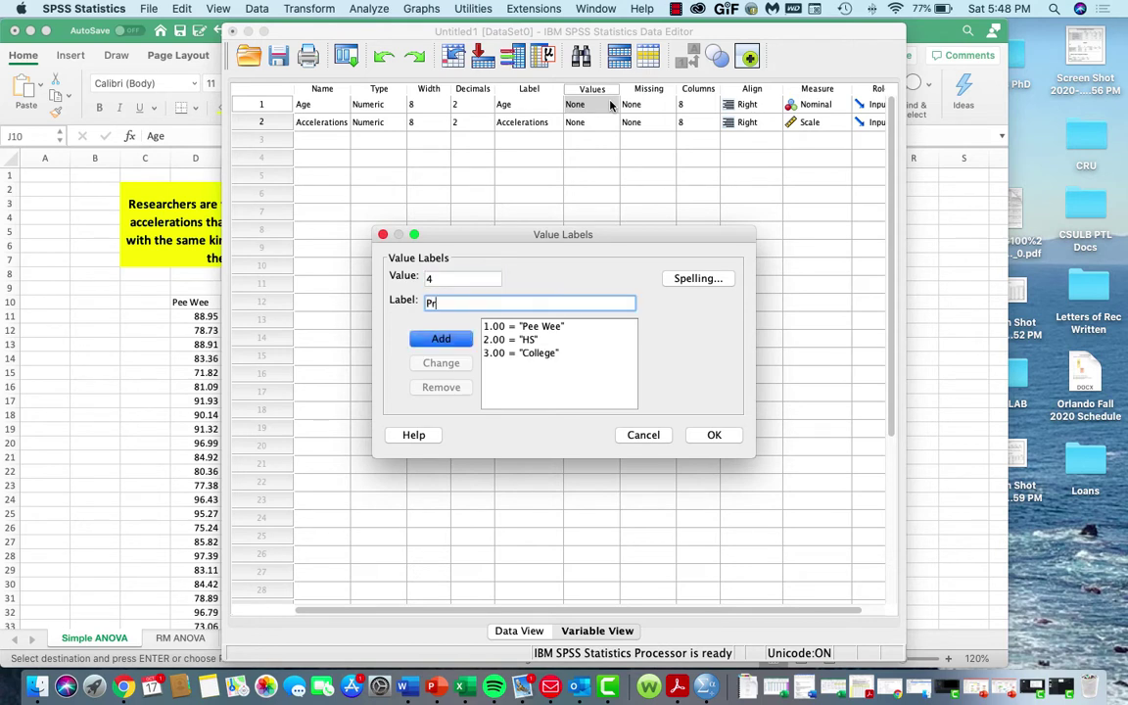
pyautogui.press('Return')
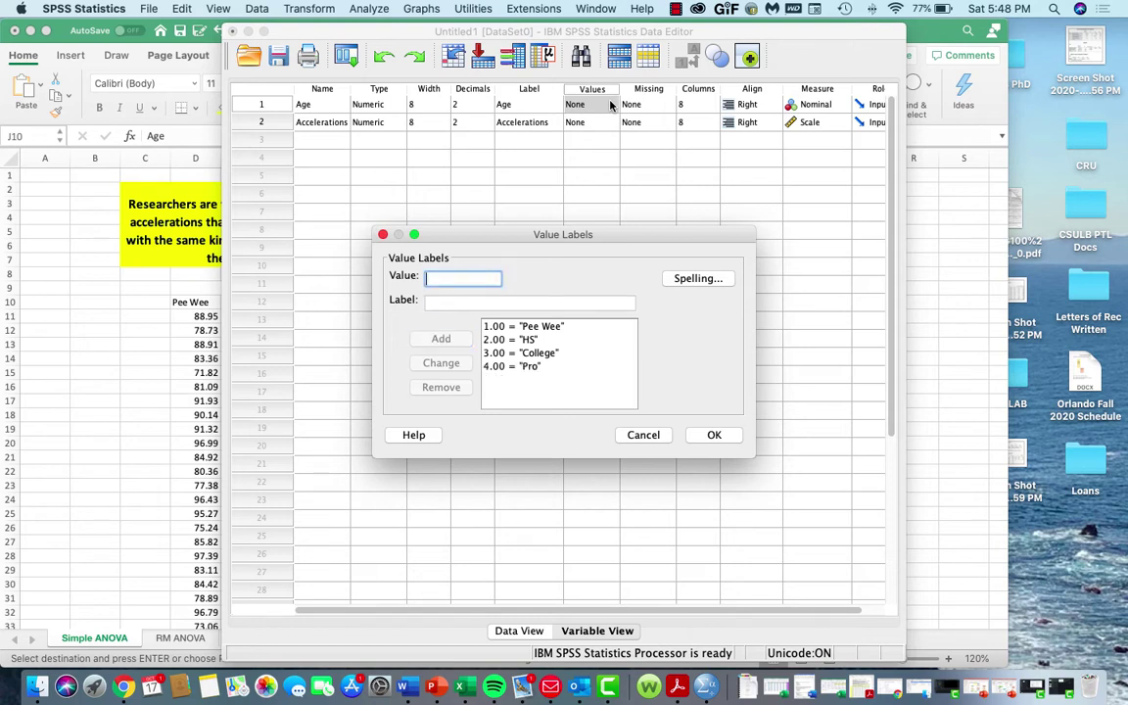
pyautogui.click(730, 436)
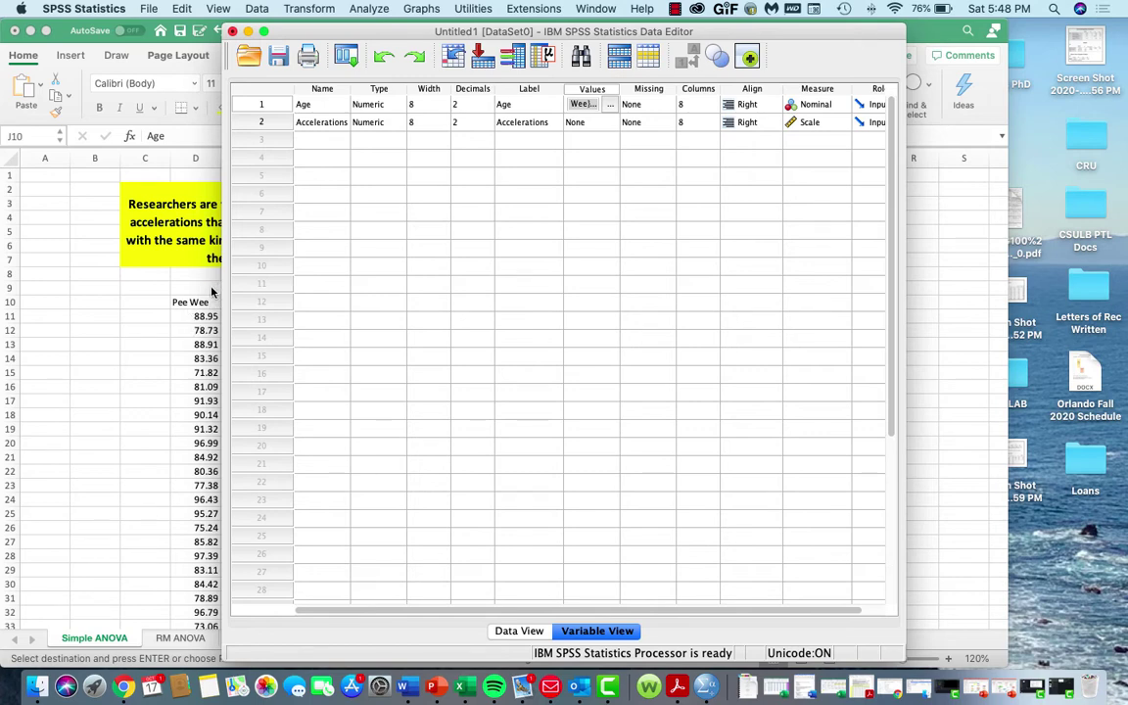
# - Move the SPSS Data Editor aside with its data view showing and minimize the Excel workbook
pyautogui.click(528, 633)
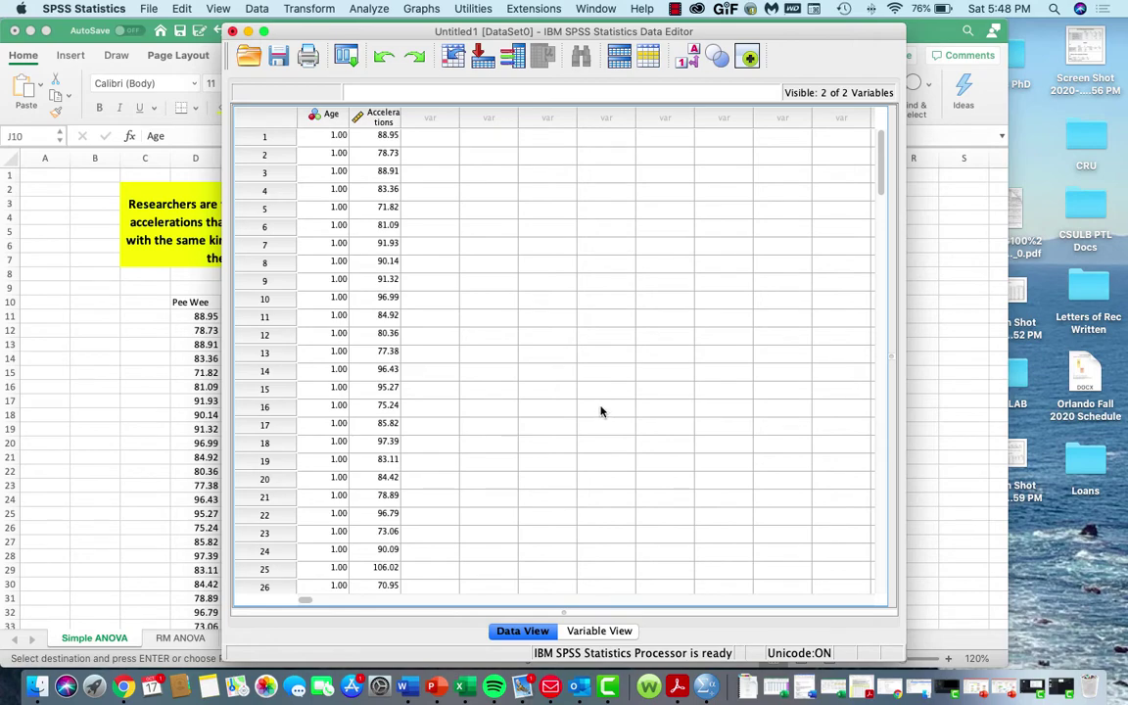
pyautogui.moveTo(408, 37); pyautogui.dragTo(629, 43)
pyautogui.click(30, 31)
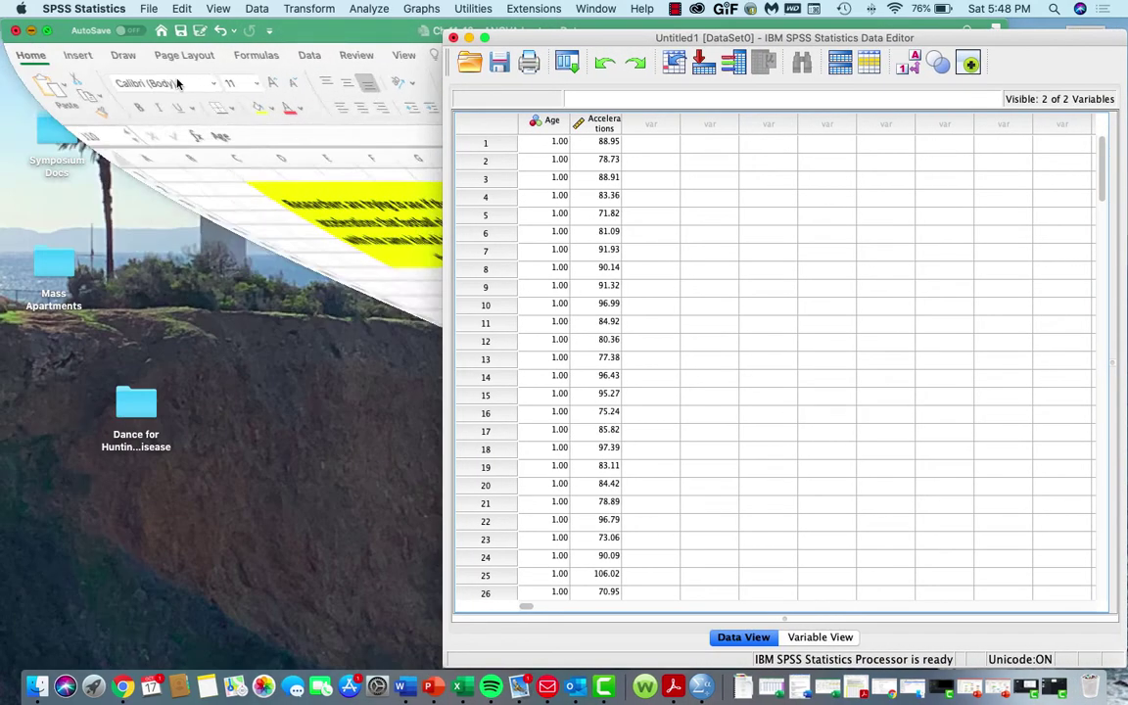
# - Switch to the PowerPoint one-way ANOVA flow chart, narrow its window and collapse the slide thumbnails to enlarge the slide
pyautogui.click(957, 694)
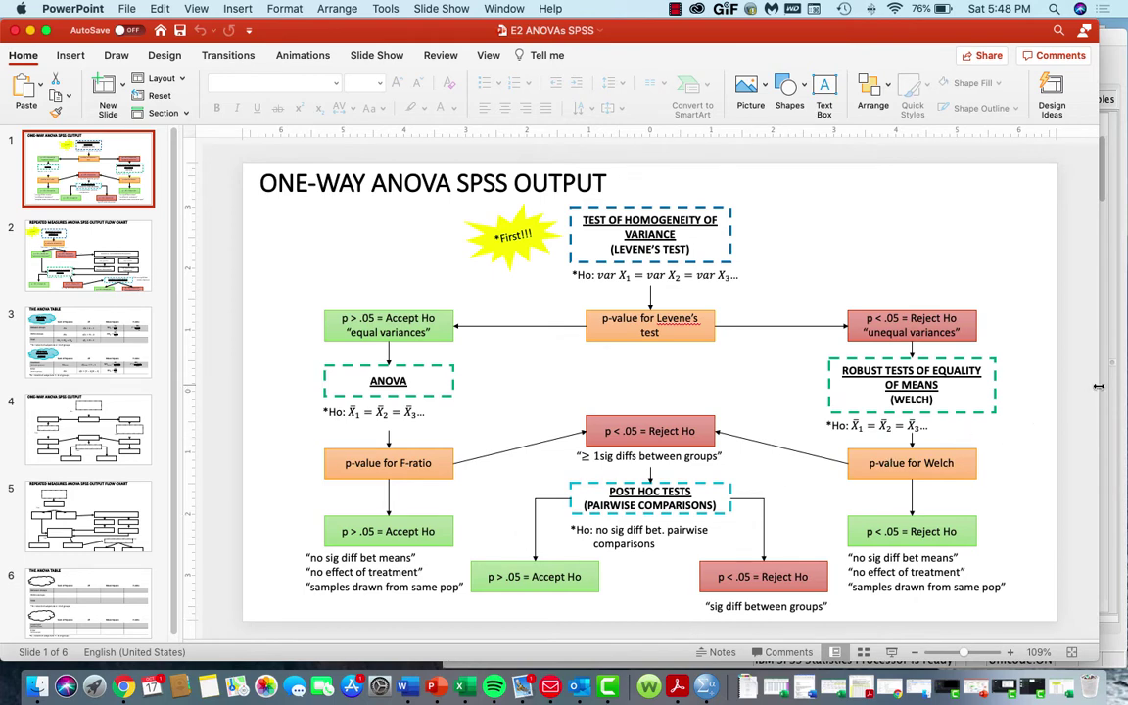
pyautogui.moveTo(1098, 351); pyautogui.dragTo(799, 355)
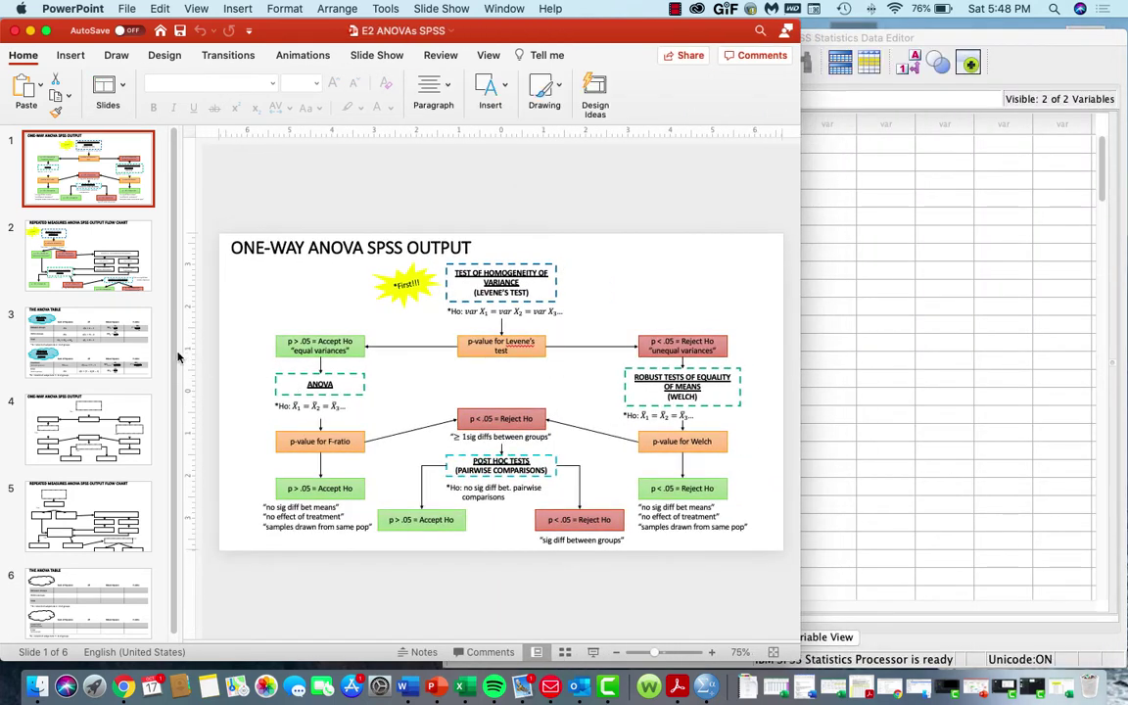
pyautogui.moveTo(180, 347); pyautogui.dragTo(4, 280)
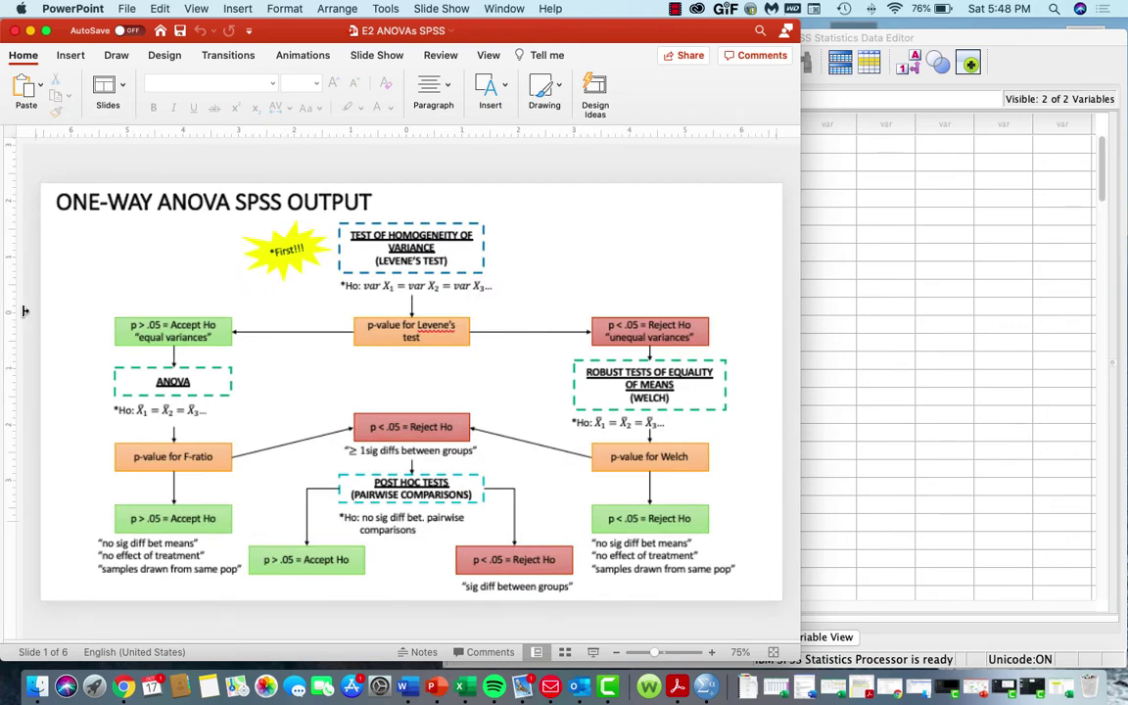
# - Switch to the SPSS Data Editor and set up a One-Way ANOVA with Accelerations as the dependent variable and Age as the factor
pyautogui.click(938, 398)
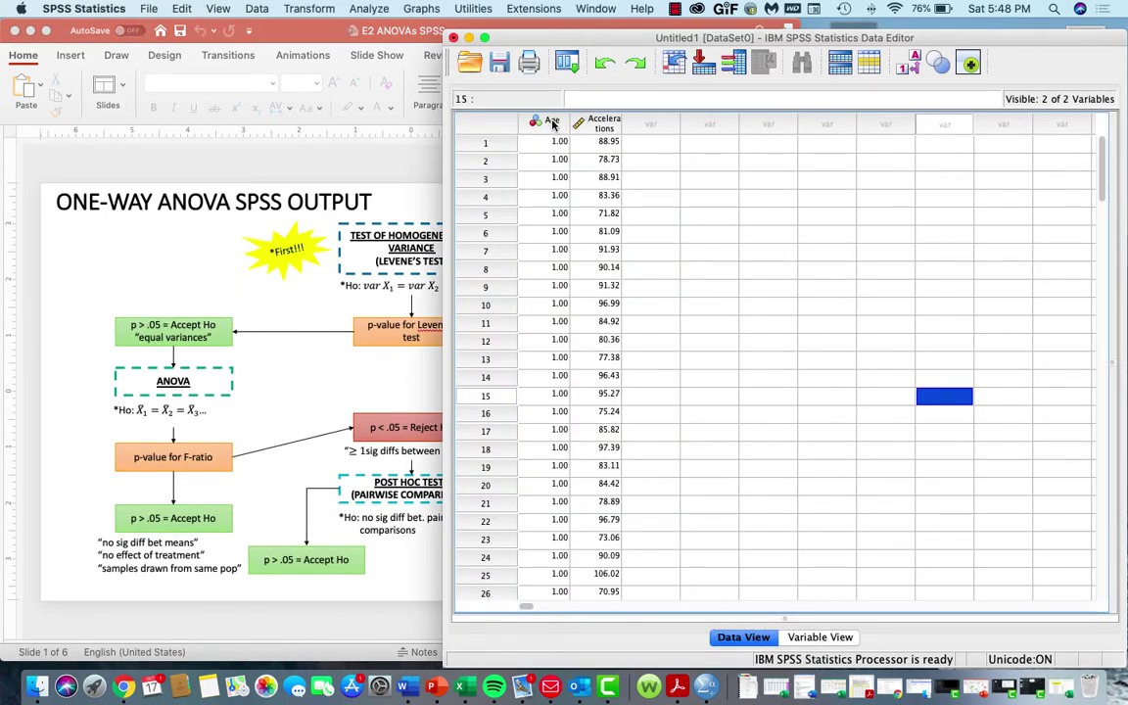
pyautogui.click(363, 10)
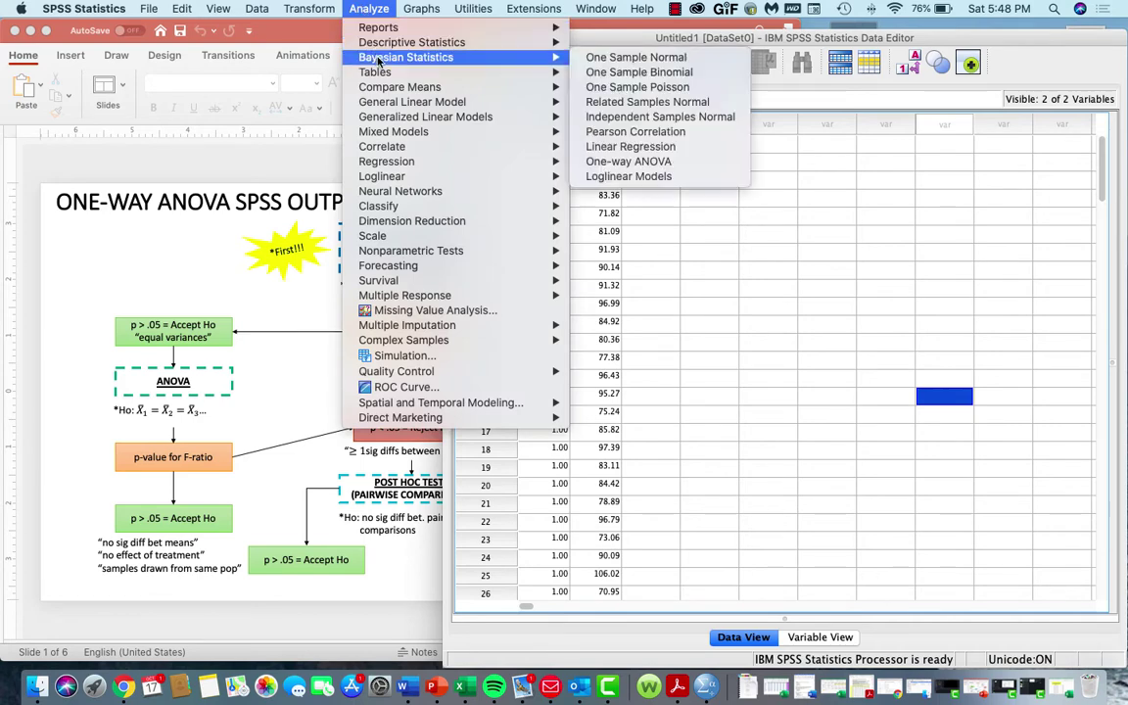
pyautogui.moveTo(389, 89)
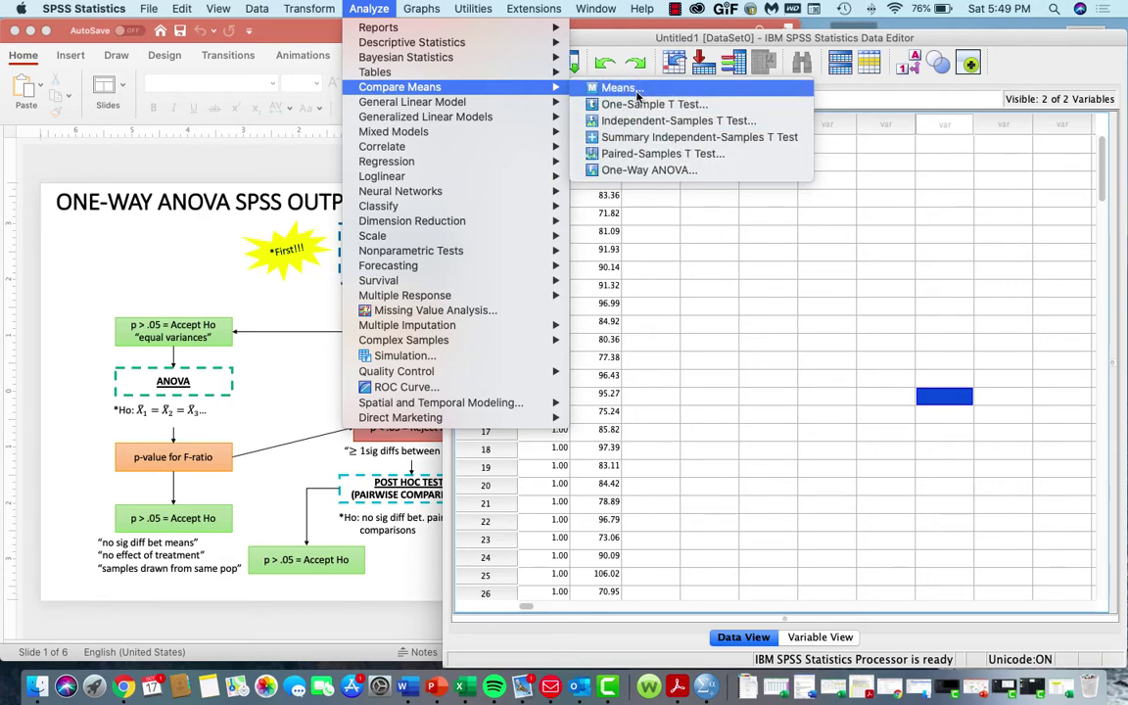
pyautogui.click(645, 172)
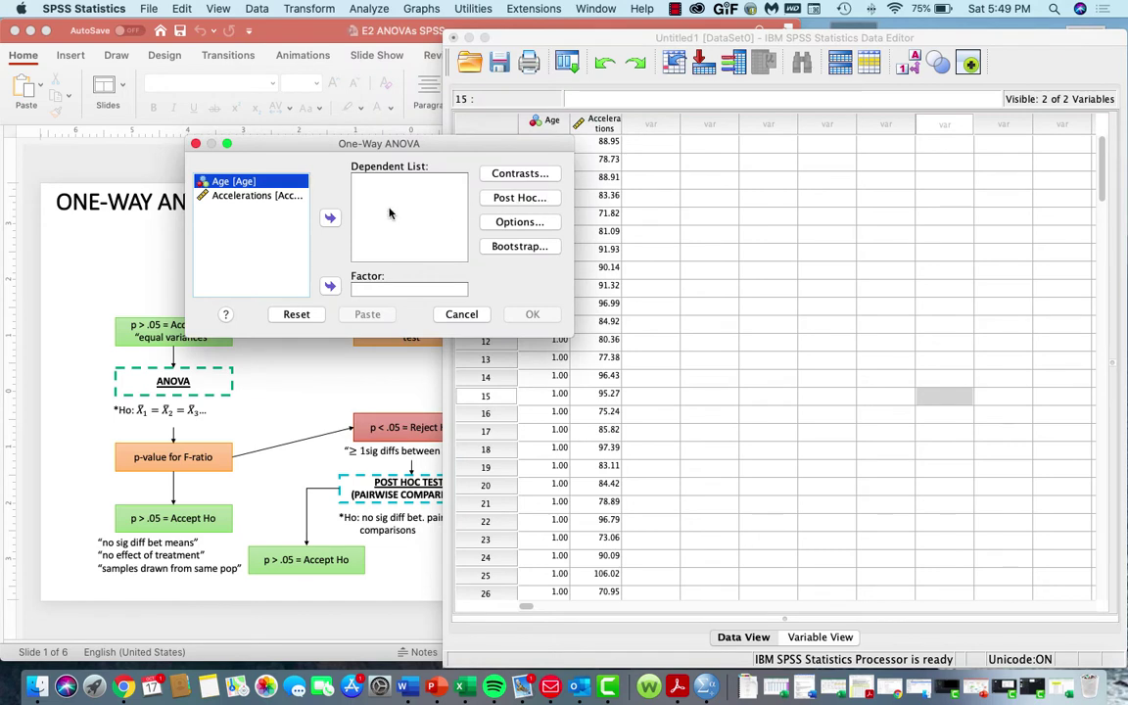
pyautogui.click(299, 197)
pyautogui.click(329, 218)
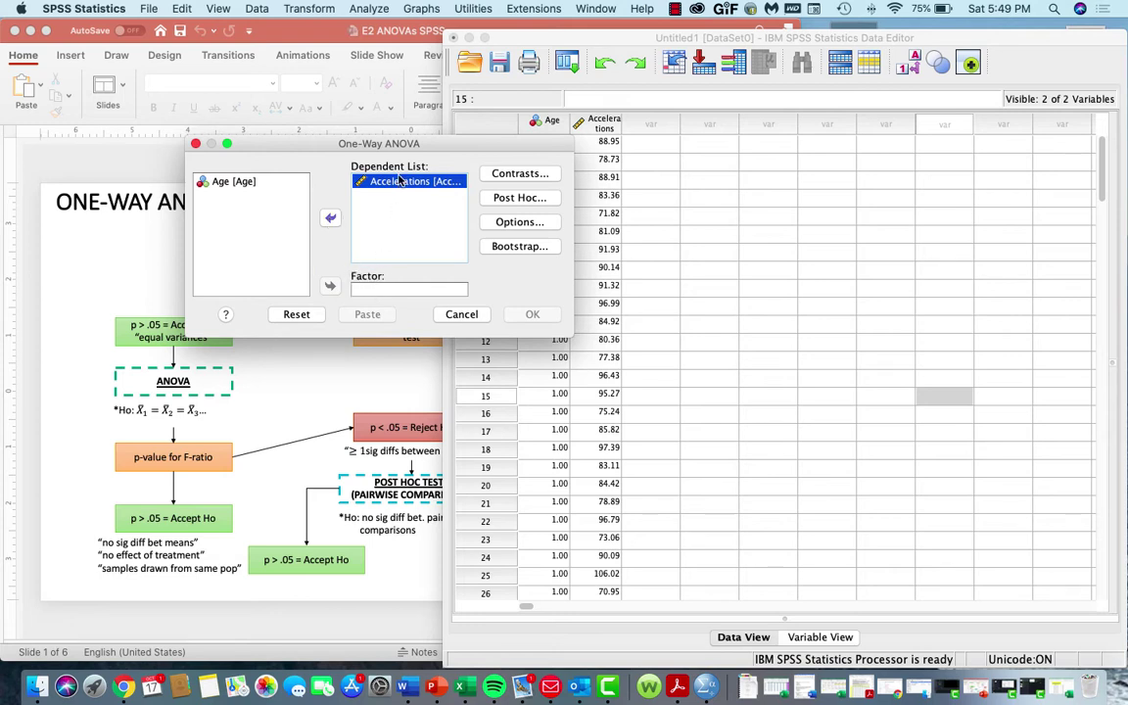
pyautogui.click(250, 188)
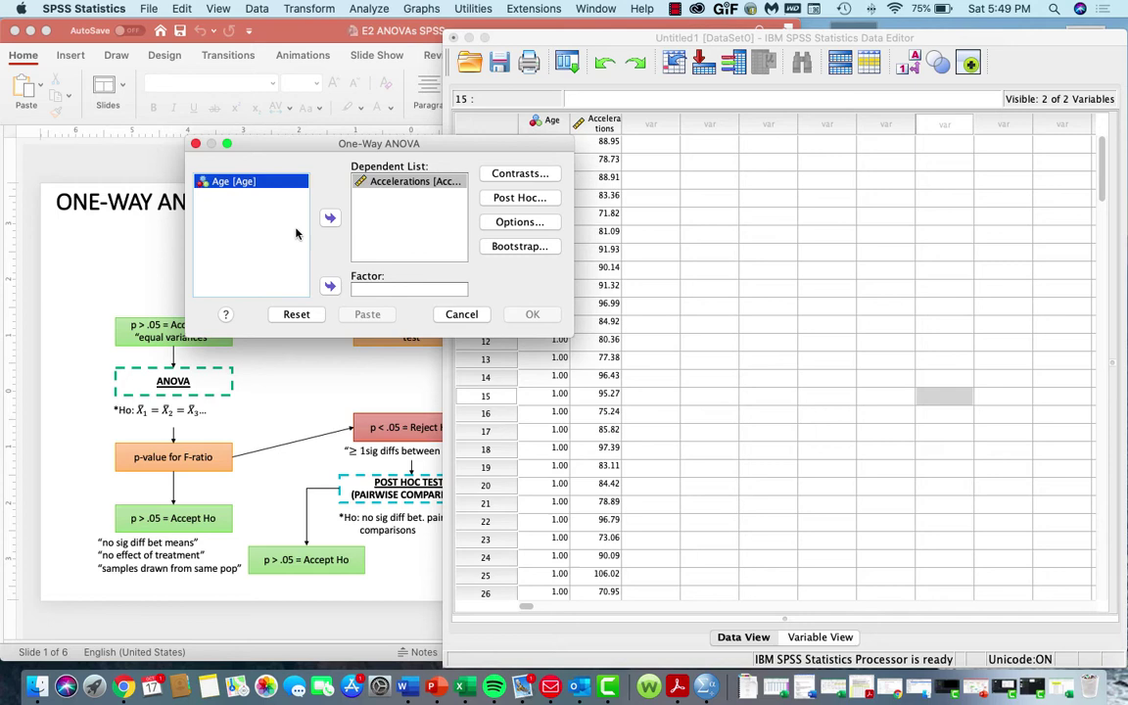
pyautogui.click(330, 286)
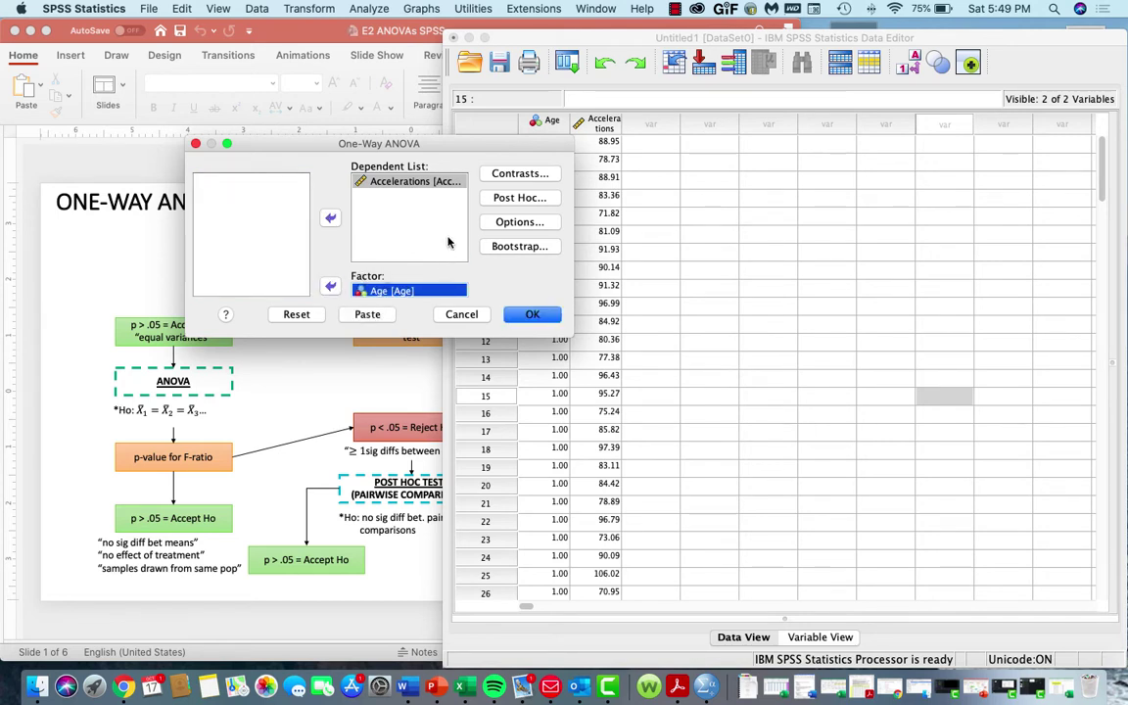
# - Select Tukey as the post hoc multiple comparison test for the One-Way ANOVA
pyautogui.click(520, 198)
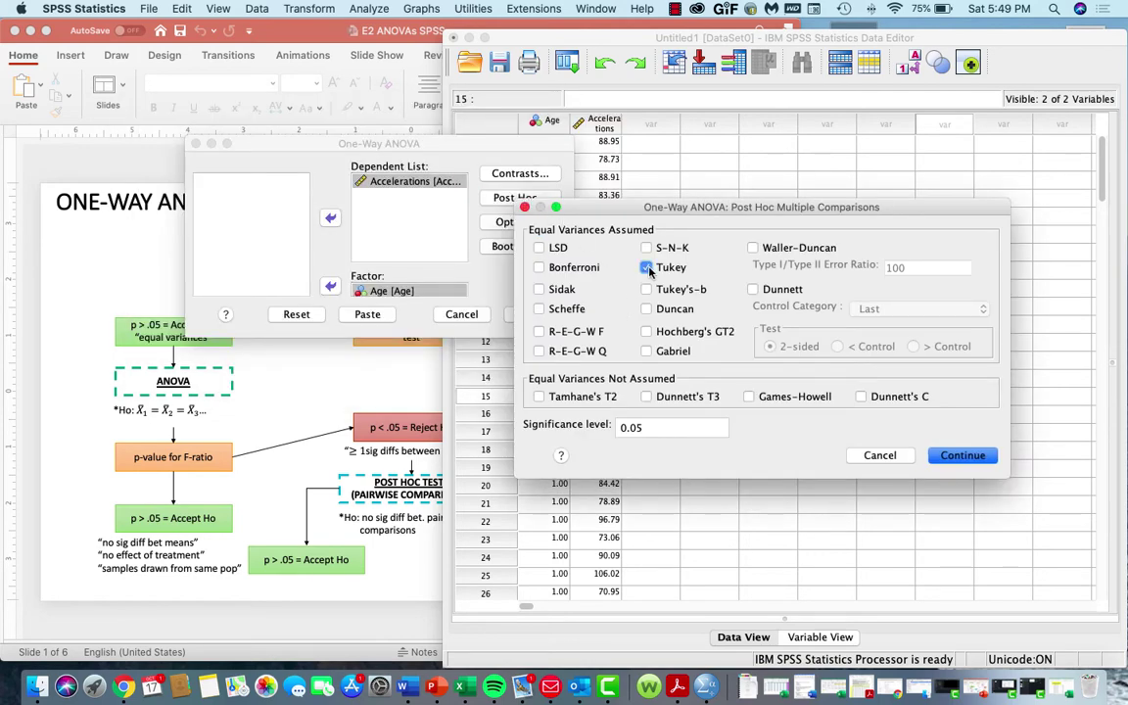
pyautogui.click(683, 268)
pyautogui.click(957, 458)
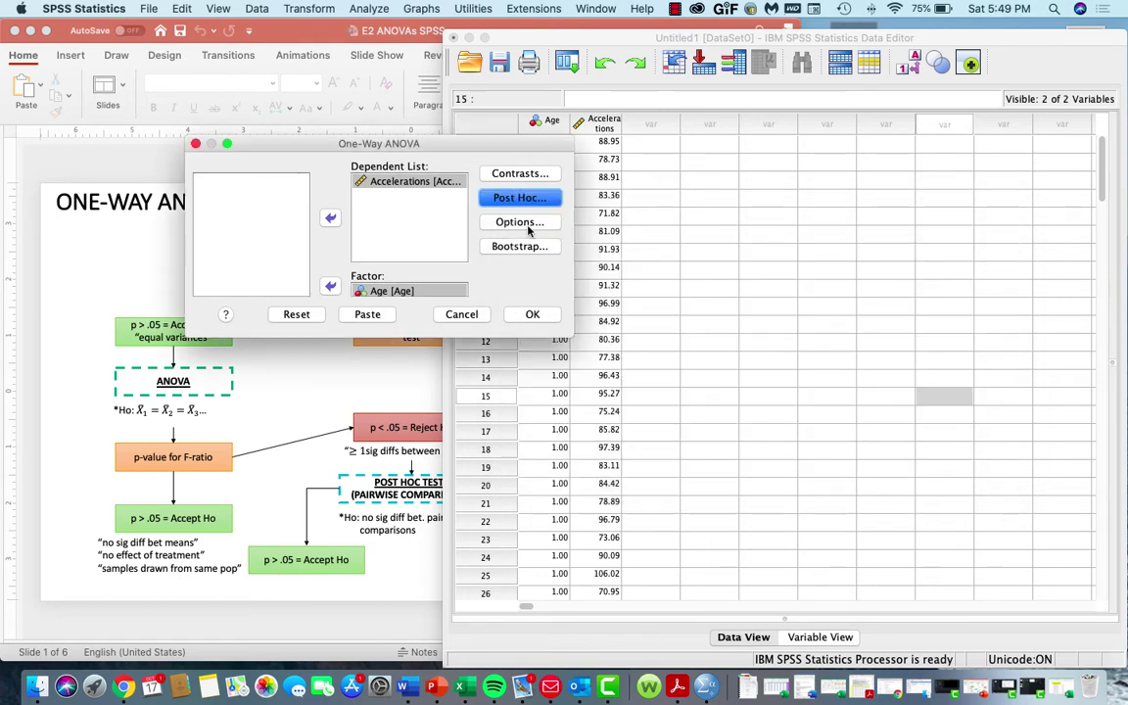
# - Include the Descriptive, Homogeneity of variance test and Welch statistics in the One-Way ANOVA and run the analysis
pyautogui.click(525, 223)
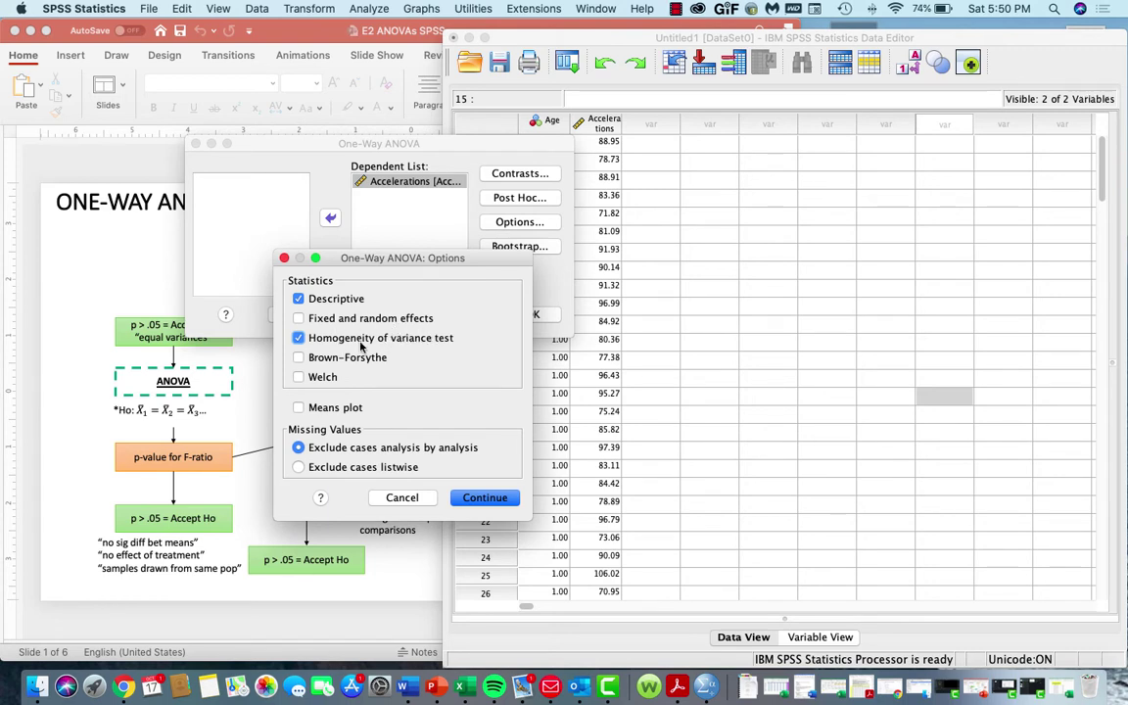
pyautogui.click(298, 378)
pyautogui.click(484, 498)
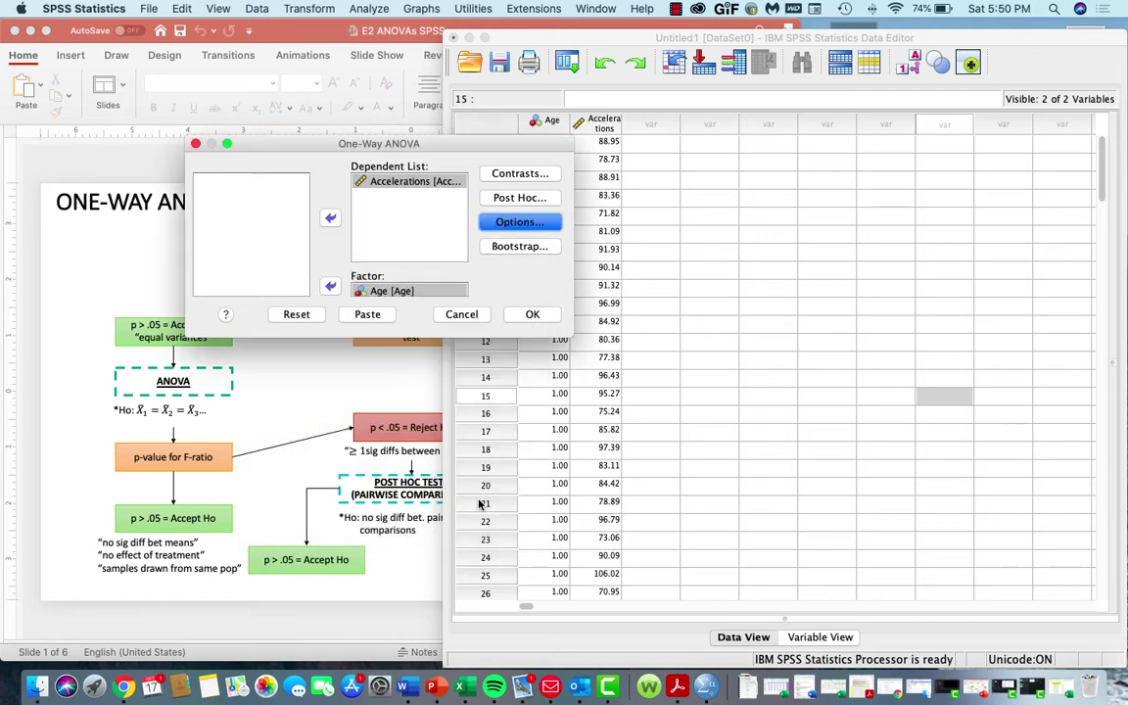
pyautogui.click(538, 315)
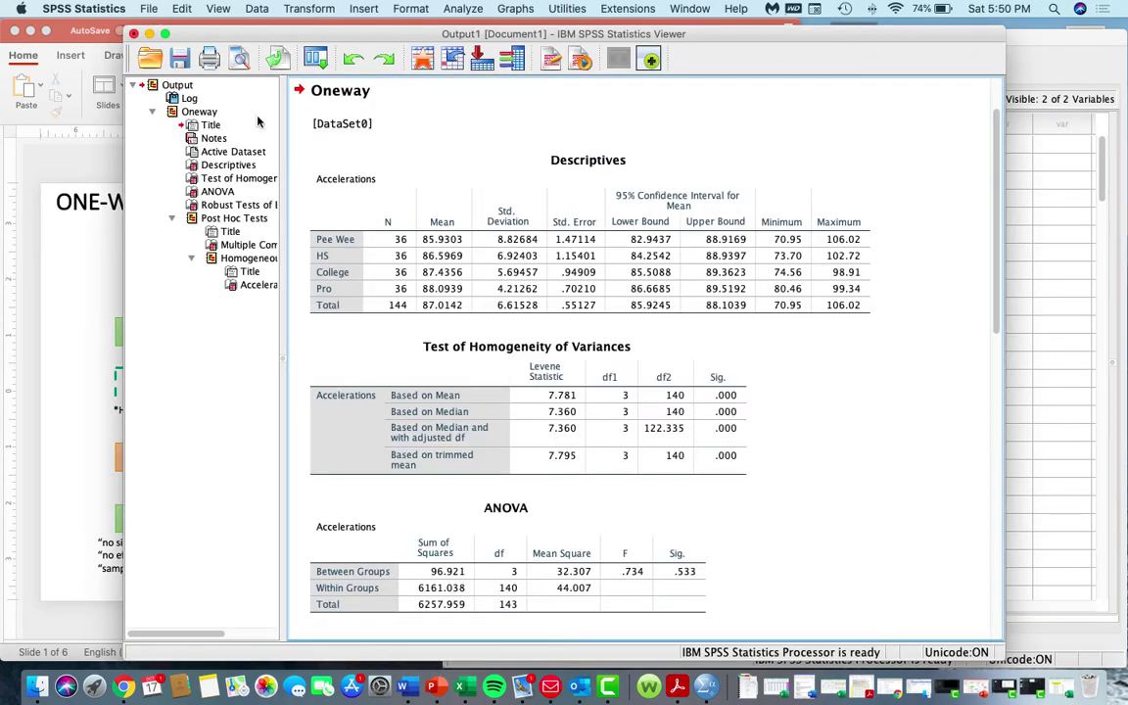
# - Rename the Oneway entry in the output outline to "Football" and move the output window aside to reveal part of the flow chart
pyautogui.click(199, 112)
pyautogui.moveTo(276, 39); pyautogui.dragTo(391, 40)
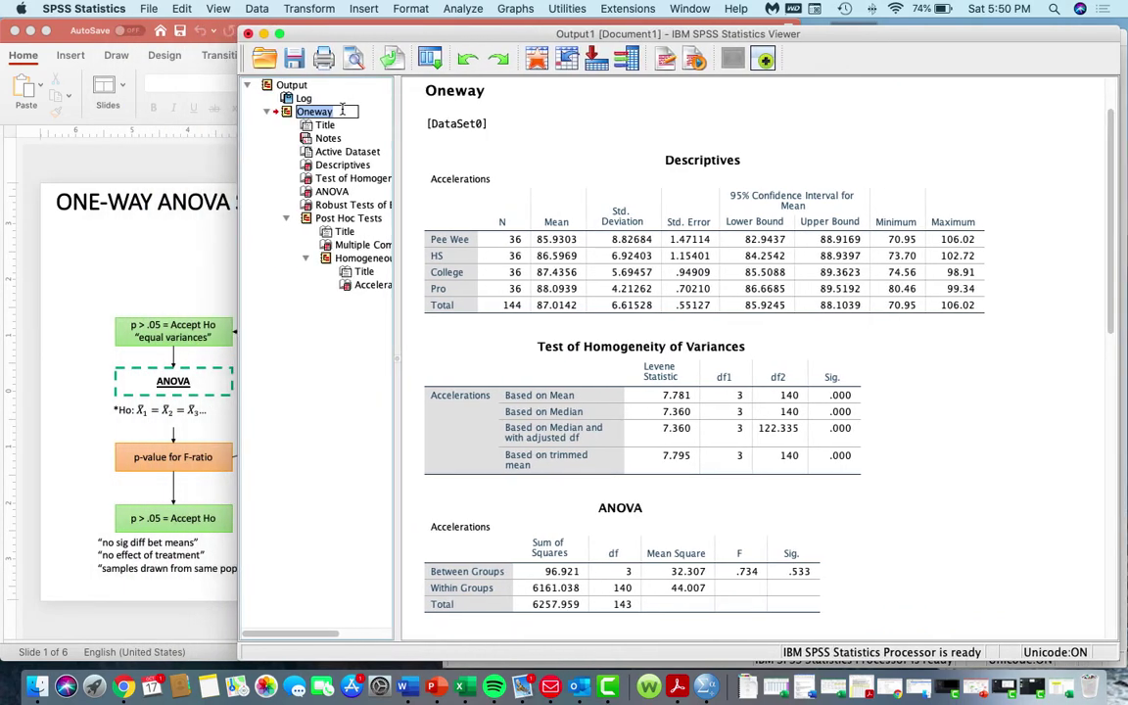
pyautogui.write('Football')
pyautogui.press('Return')
pyautogui.click(463, 128)
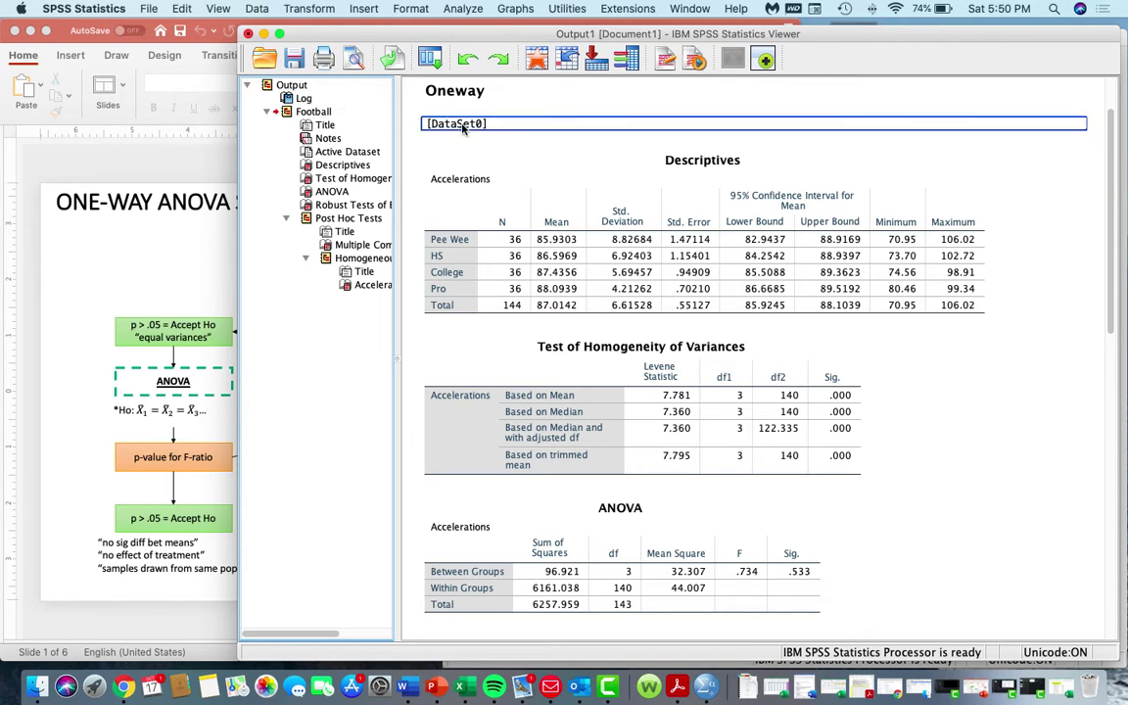
pyautogui.click(421, 142)
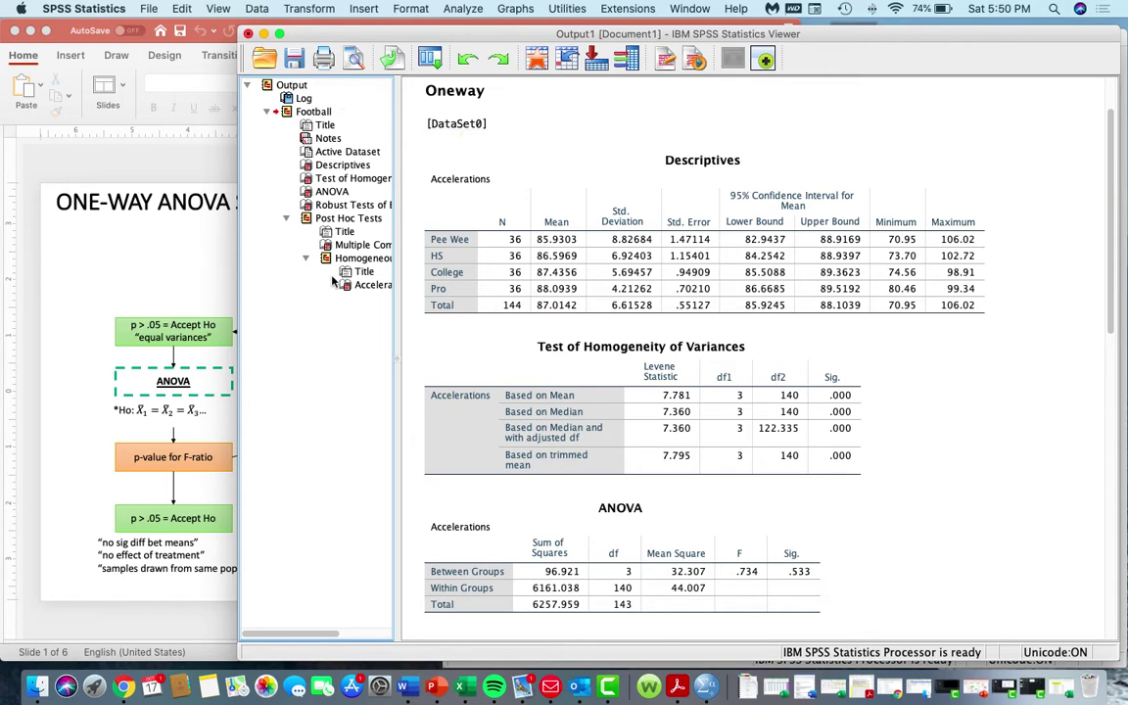
# - Look through the complete ANOVA output, from the Descriptives table to the Homogeneous Subsets
pyautogui.click(660, 365)
pyautogui.scroll(-5, 661, 365)
pyautogui.click(657, 289)
pyautogui.scroll(-4, 657, 289)
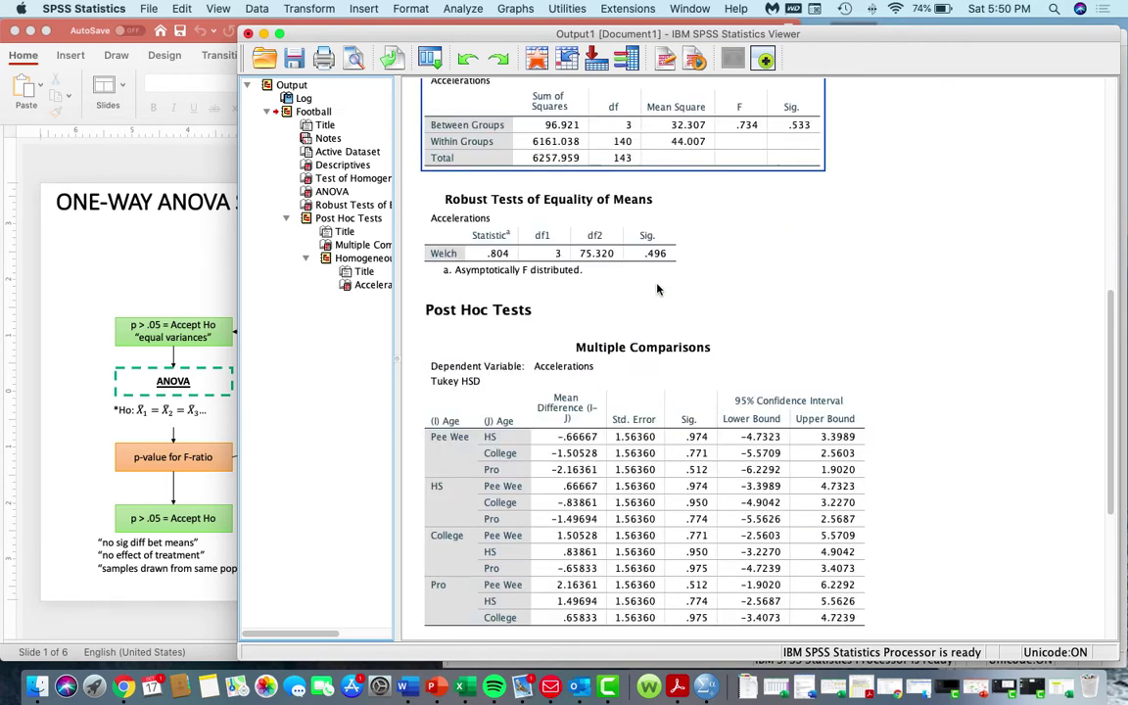
pyautogui.click(657, 289)
pyautogui.scroll(-5, 658, 289)
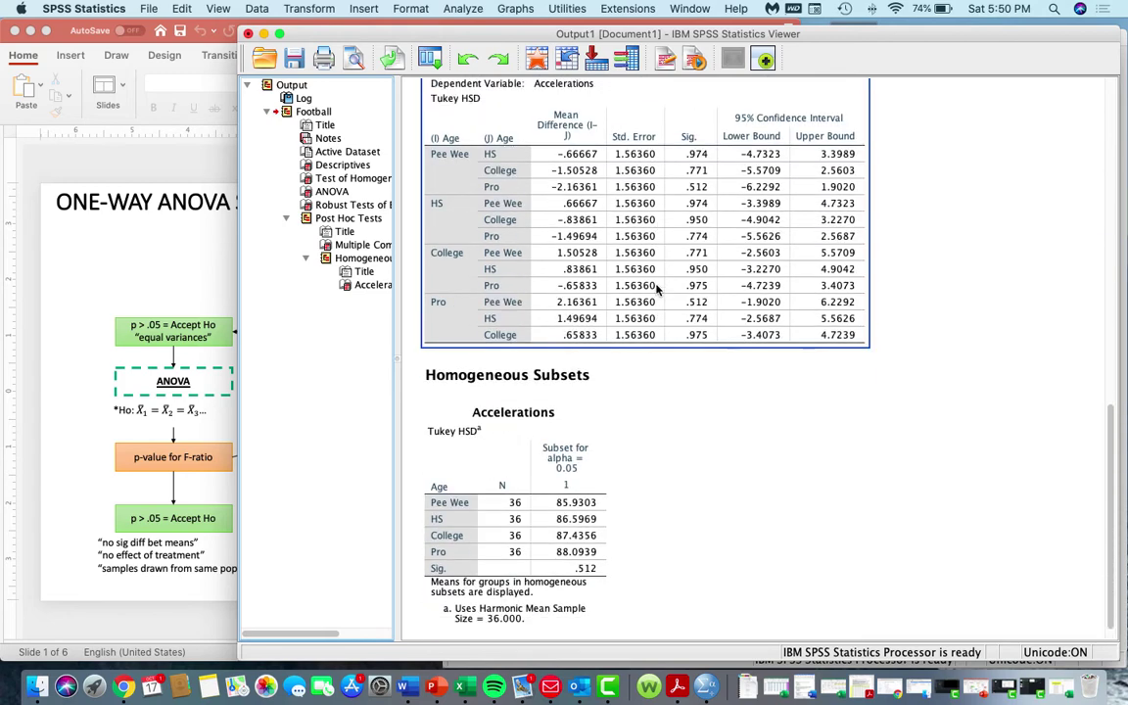
pyautogui.scroll(15, 657, 288)
pyautogui.click(657, 289)
# - Review the Oneway heading, the Descriptives table and the Test of Homogeneity of Variances in the output
pyautogui.click(455, 163)
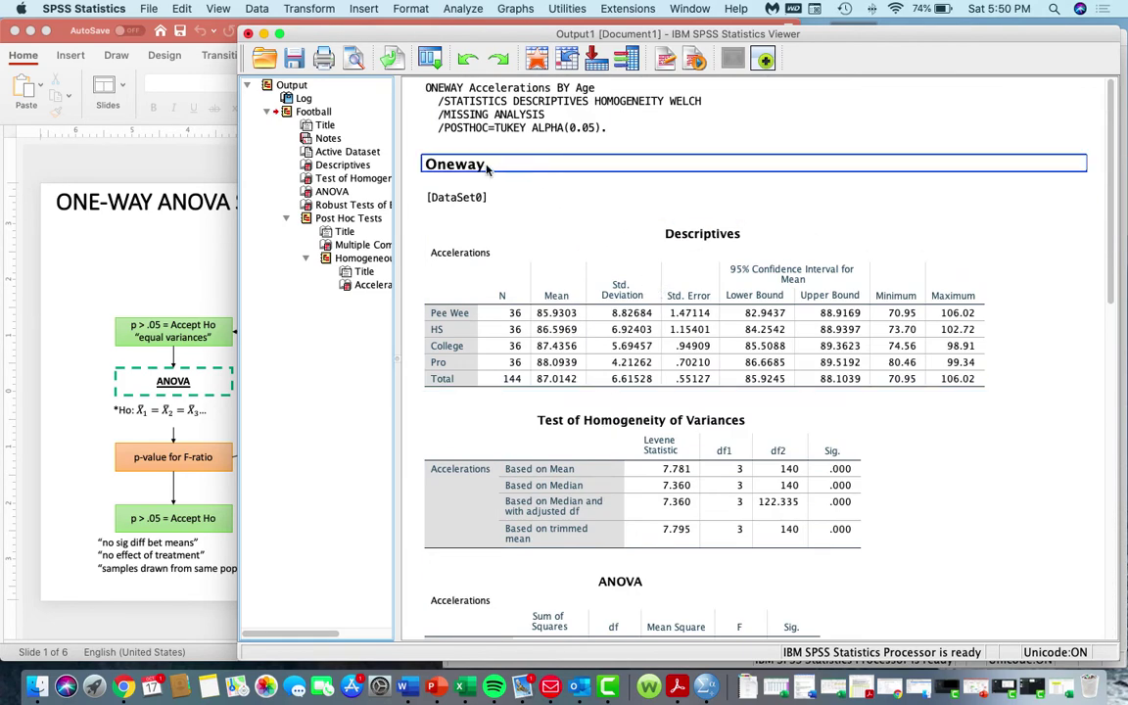
pyautogui.click(545, 232)
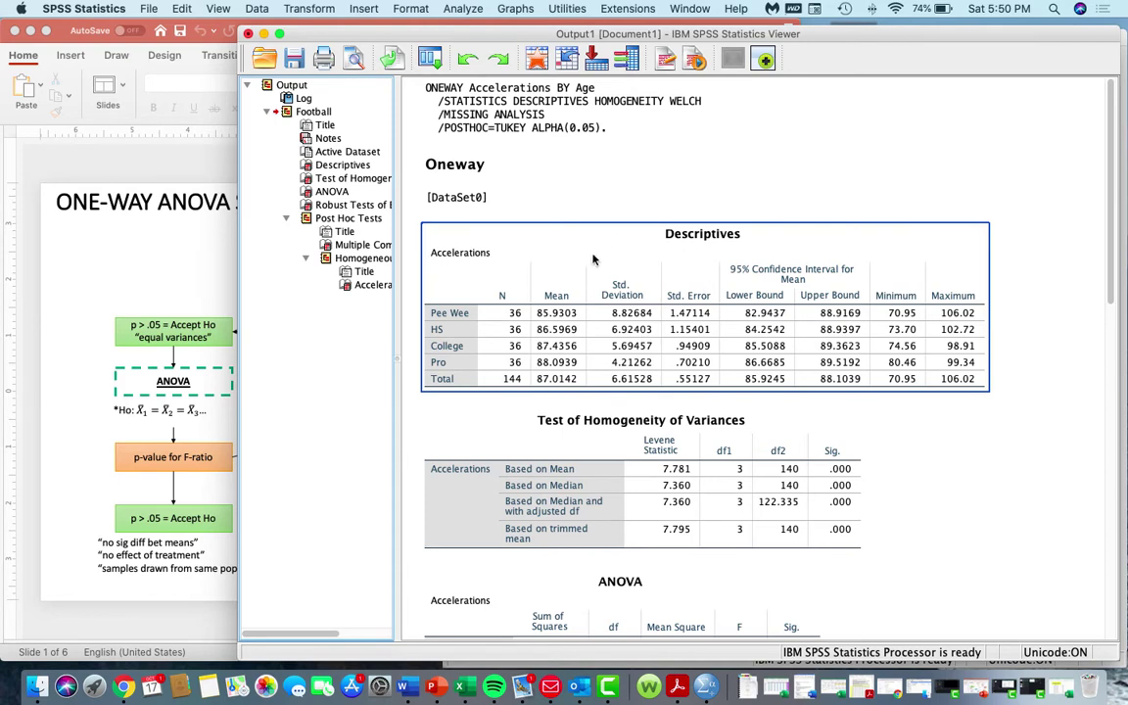
pyautogui.scroll(-5, 794, 367)
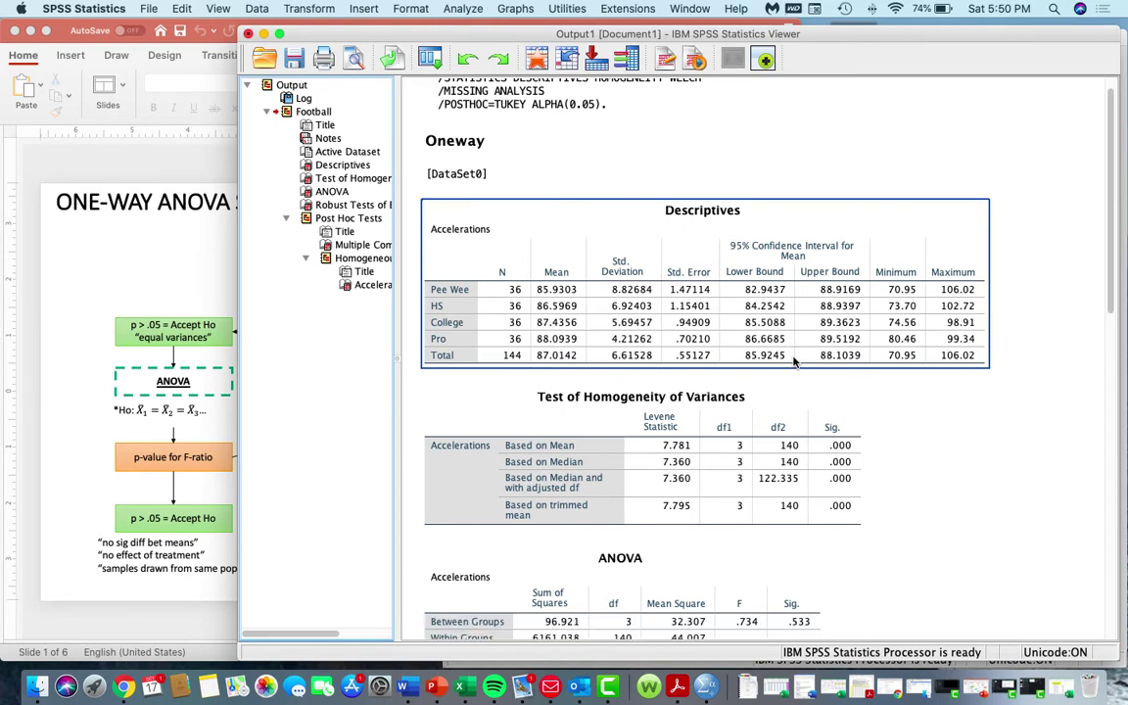
pyautogui.click(793, 352)
pyautogui.scroll(-3, 794, 353)
pyautogui.click(563, 142)
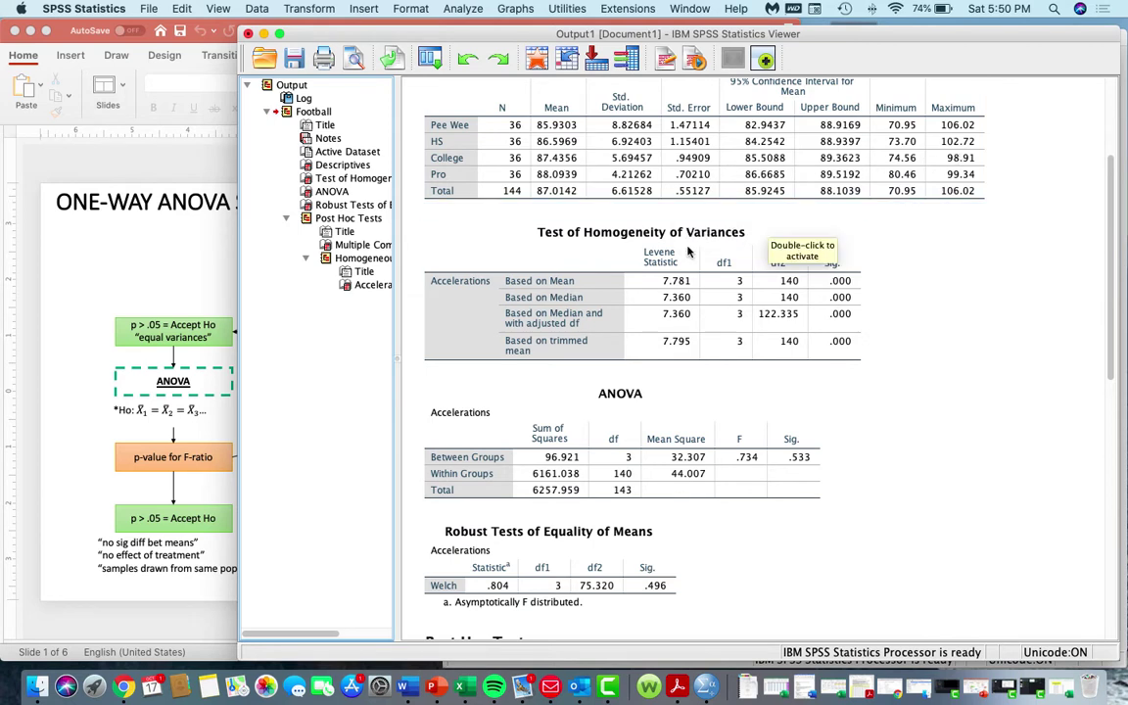
pyautogui.click(578, 230)
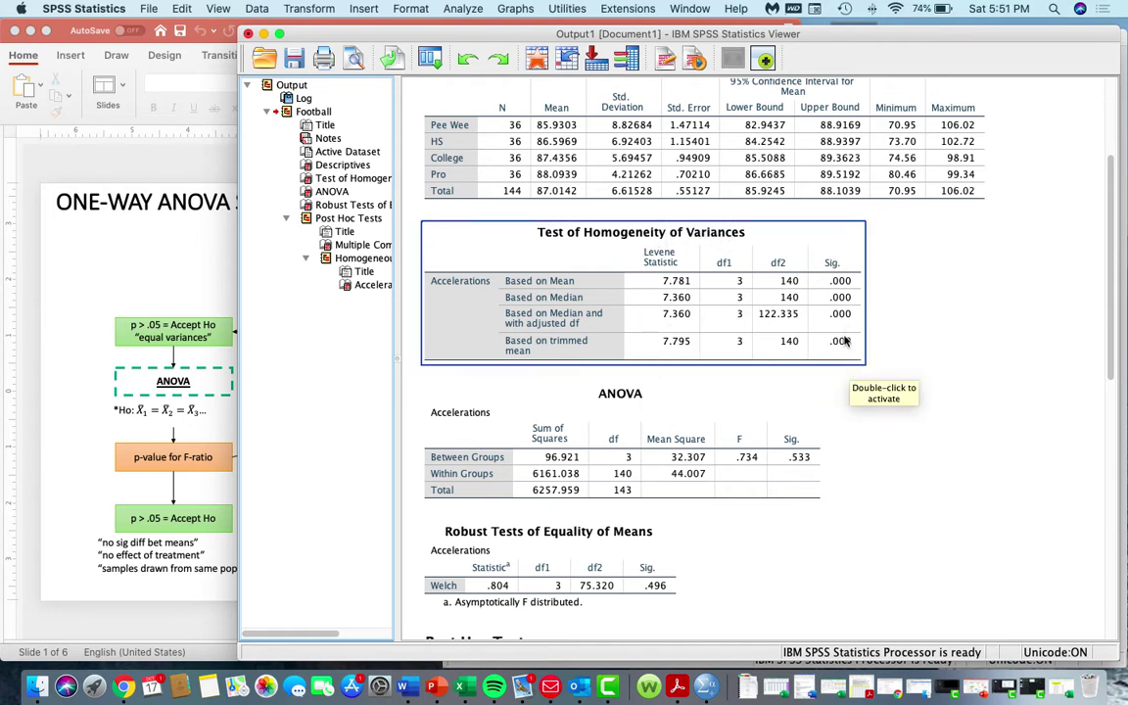
# - Examine the ANOVA table, the Welch robust test of equality of means and the Tukey Multiple Comparisons table
pyautogui.scroll(-2, 621, 313)
pyautogui.scroll(-4, 621, 313)
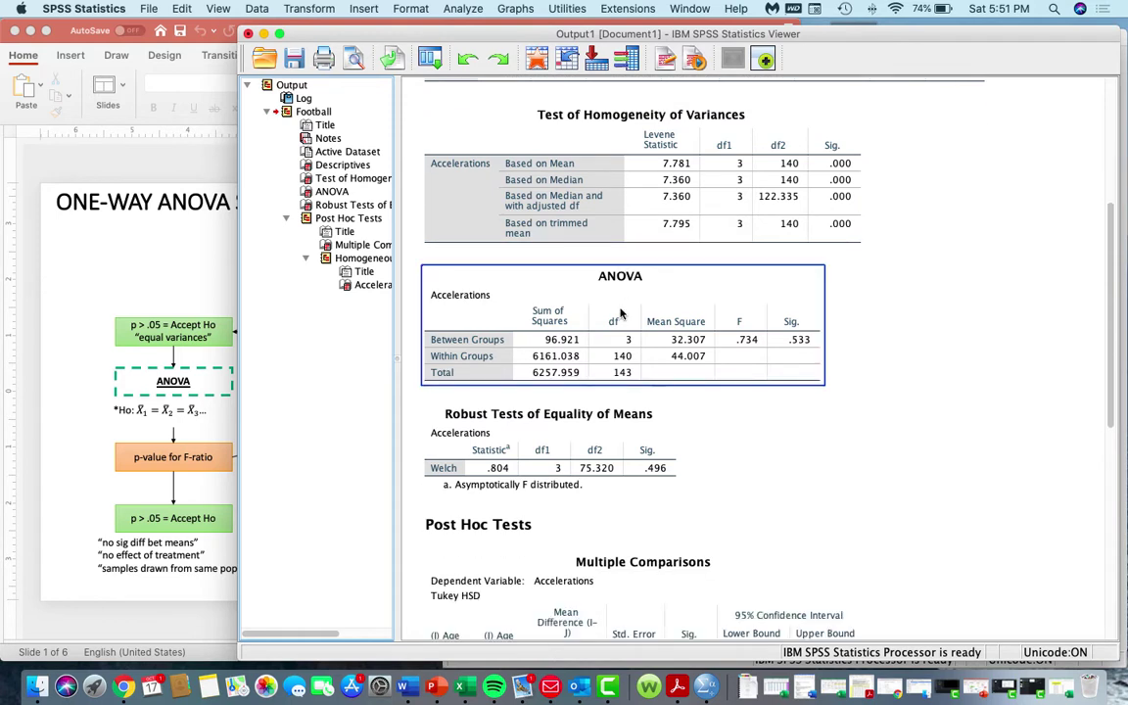
pyautogui.click(567, 260)
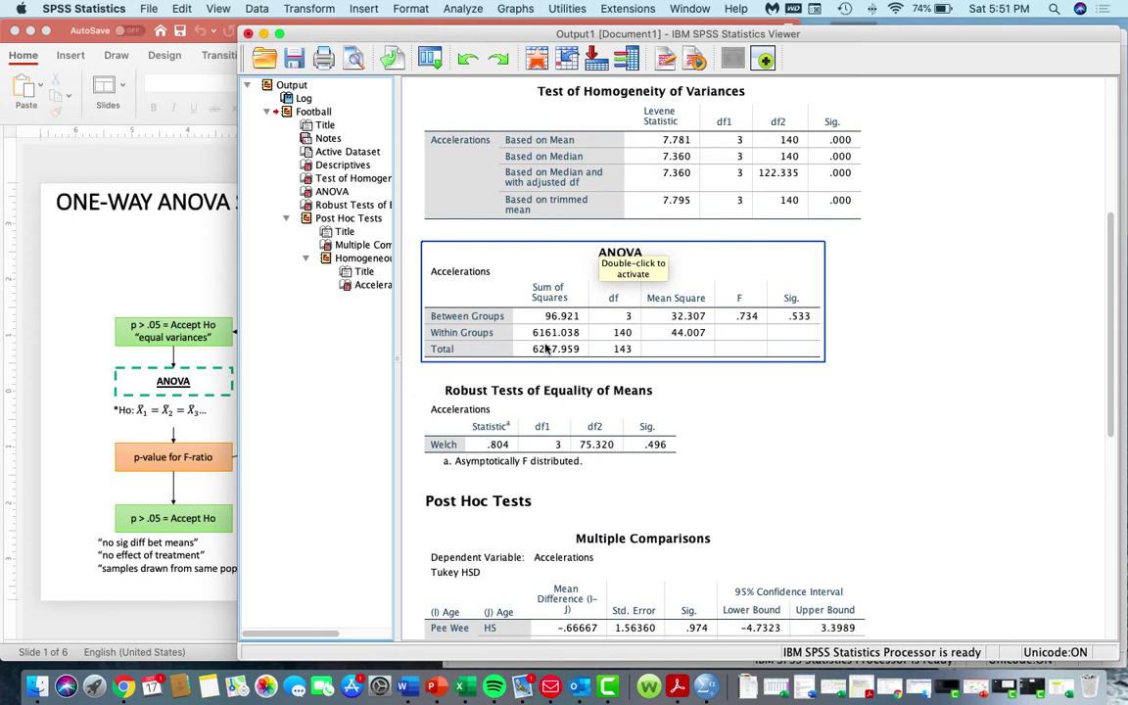
pyautogui.click(570, 402)
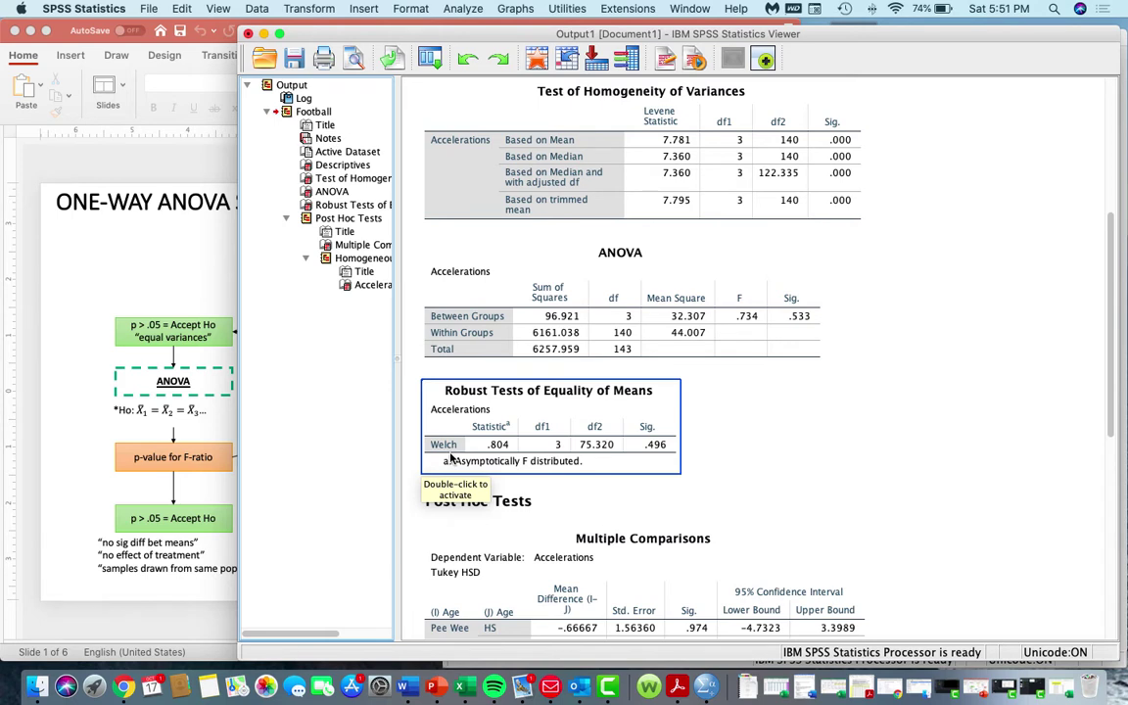
pyautogui.scroll(-5, 452, 436)
pyautogui.click(454, 413)
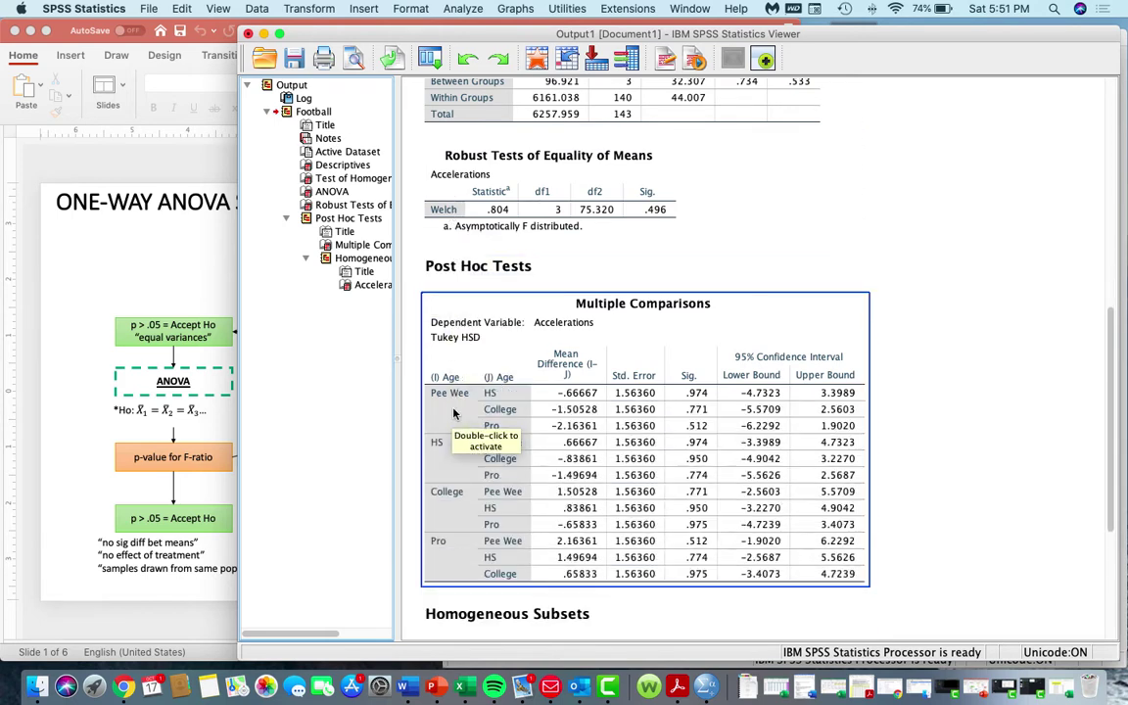
pyautogui.scroll(-2, 410, 370)
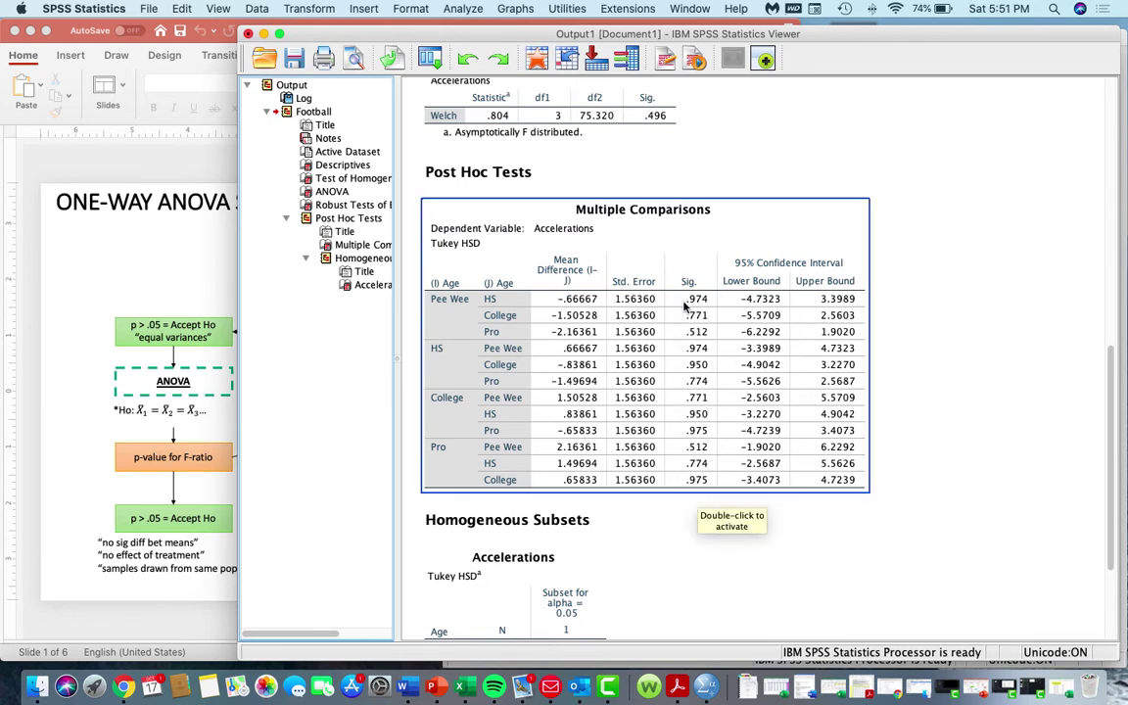
pyautogui.scroll(3, 685, 308)
pyautogui.scroll(1, 685, 307)
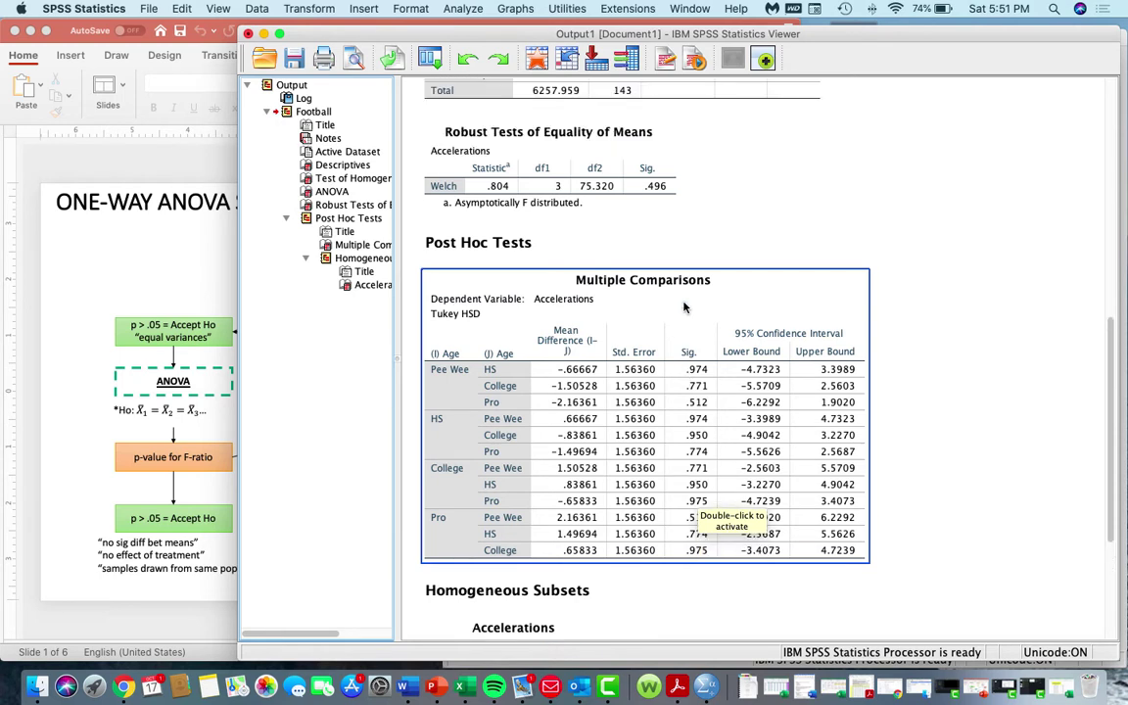
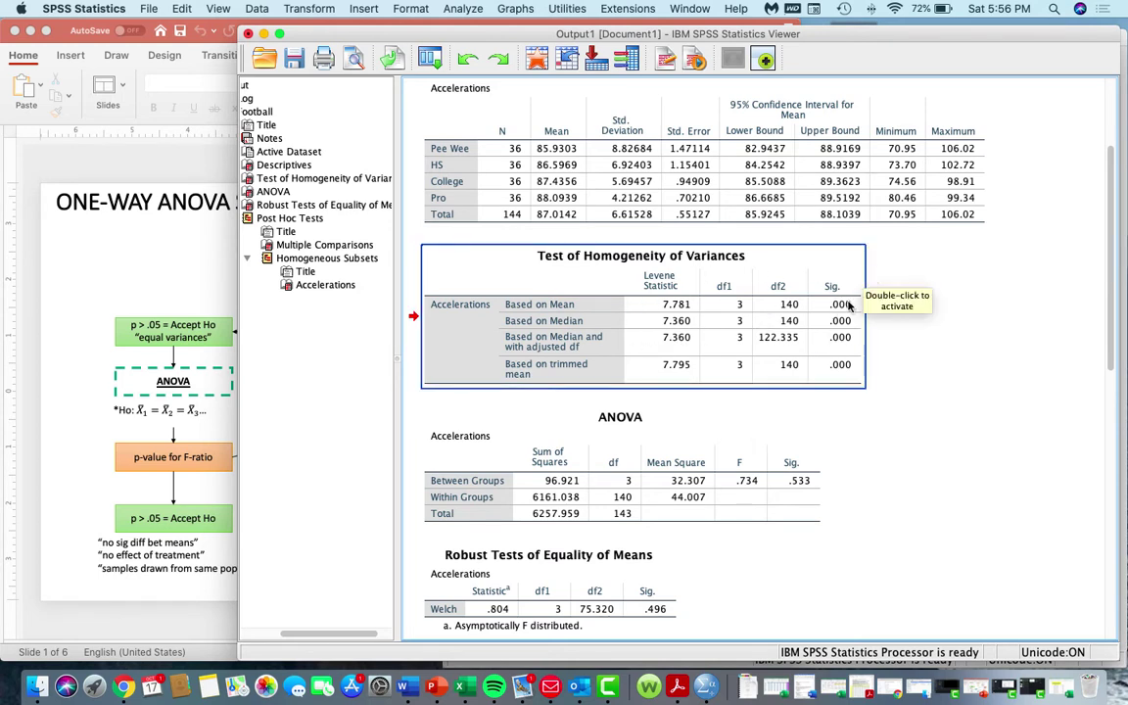
# - Consult the flow chart in PowerPoint, then return to the SPSS output to check the significance of Levene's test
pyautogui.click(95, 383)
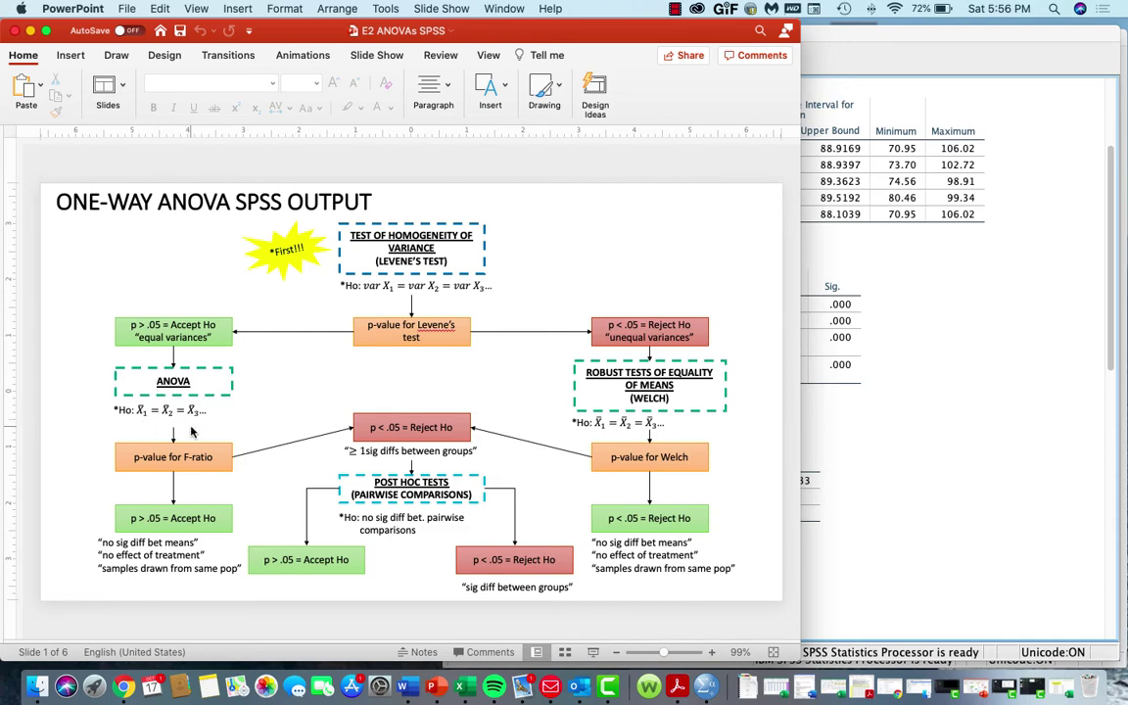
pyautogui.click(828, 337)
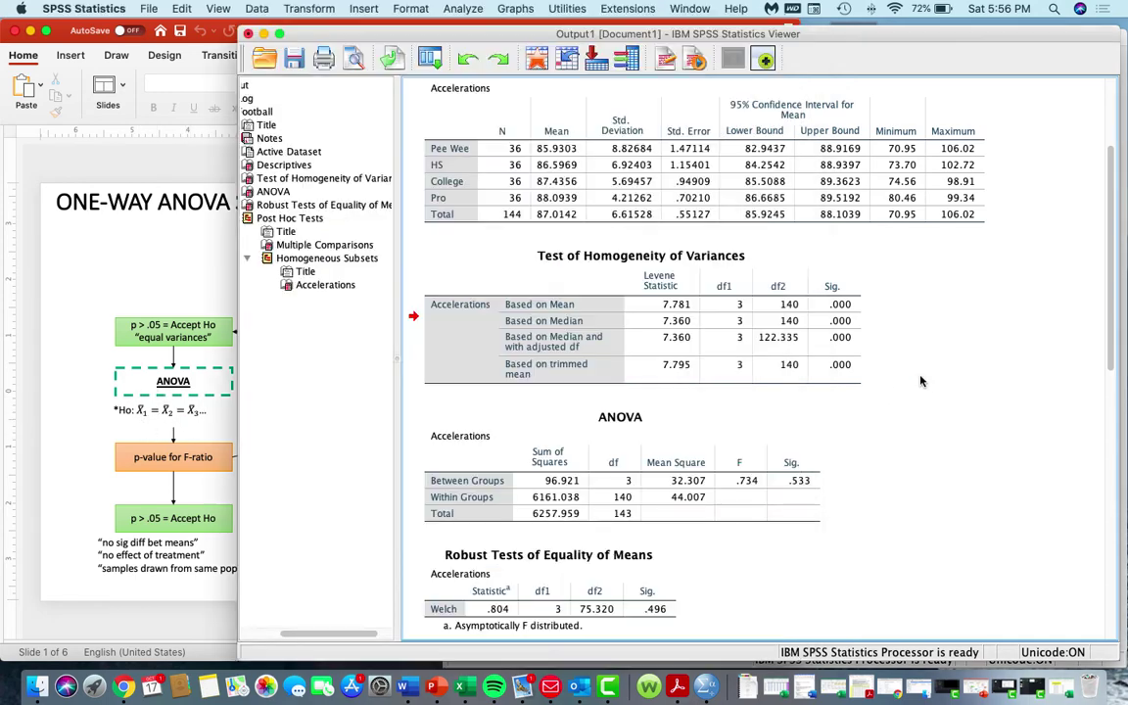
pyautogui.click(839, 306)
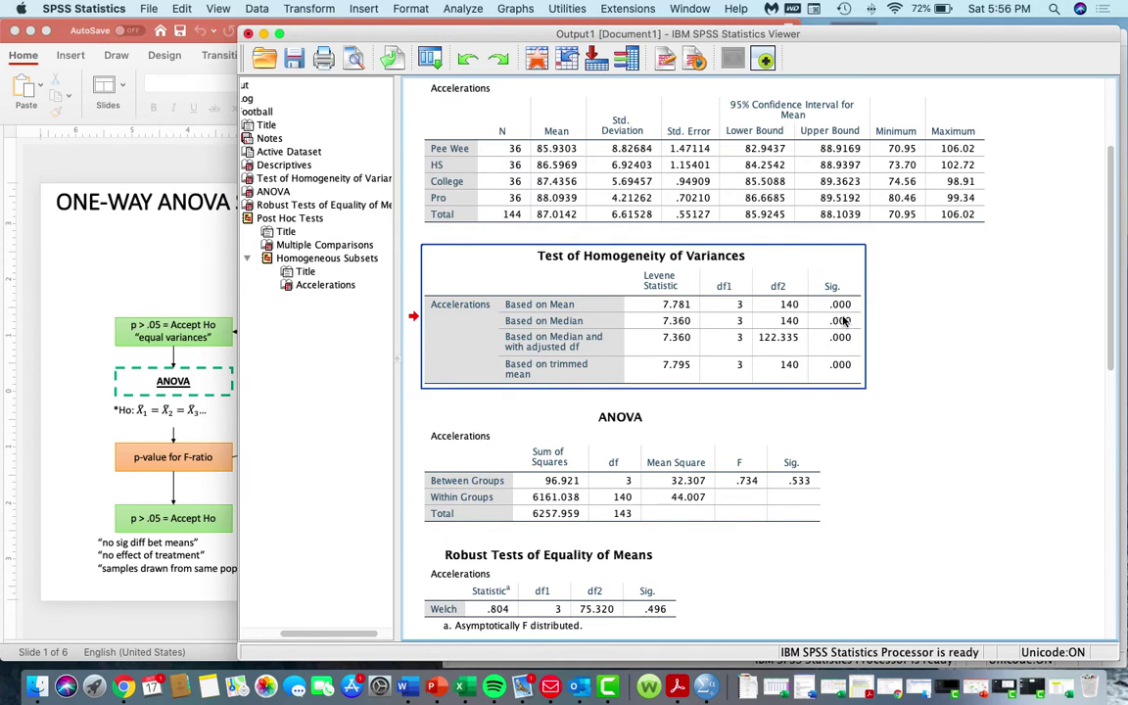
pyautogui.scroll(-4, 850, 309)
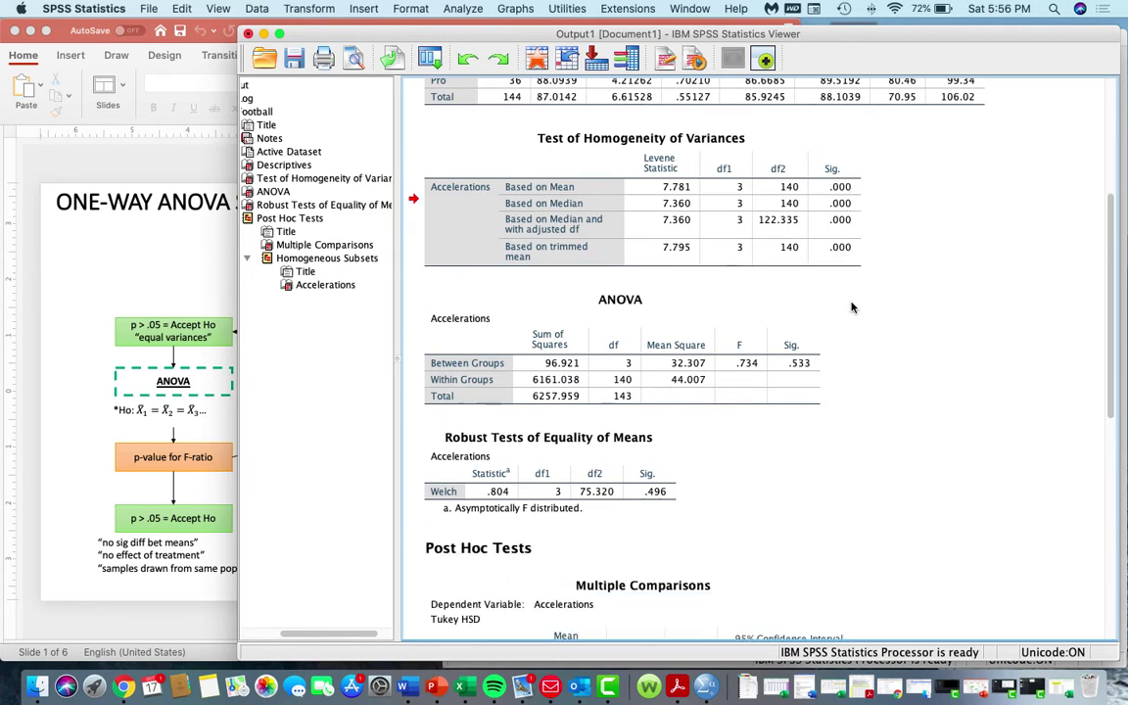
pyautogui.click(835, 184)
# - Check the Welch significance in the Robust Tests of Equality of Means table and return to the PowerPoint flow chart to interpret it
pyautogui.click(709, 341)
pyautogui.click(913, 477)
pyautogui.click(587, 453)
pyautogui.click(418, 500)
pyautogui.click(460, 508)
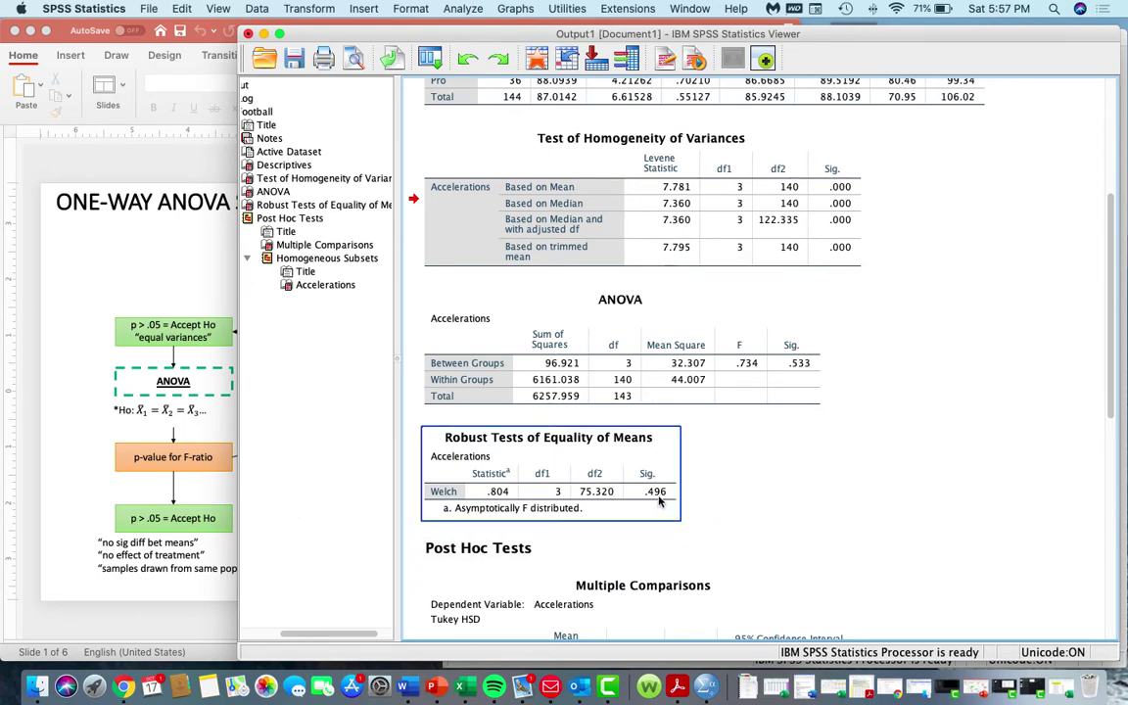
pyautogui.click(222, 491)
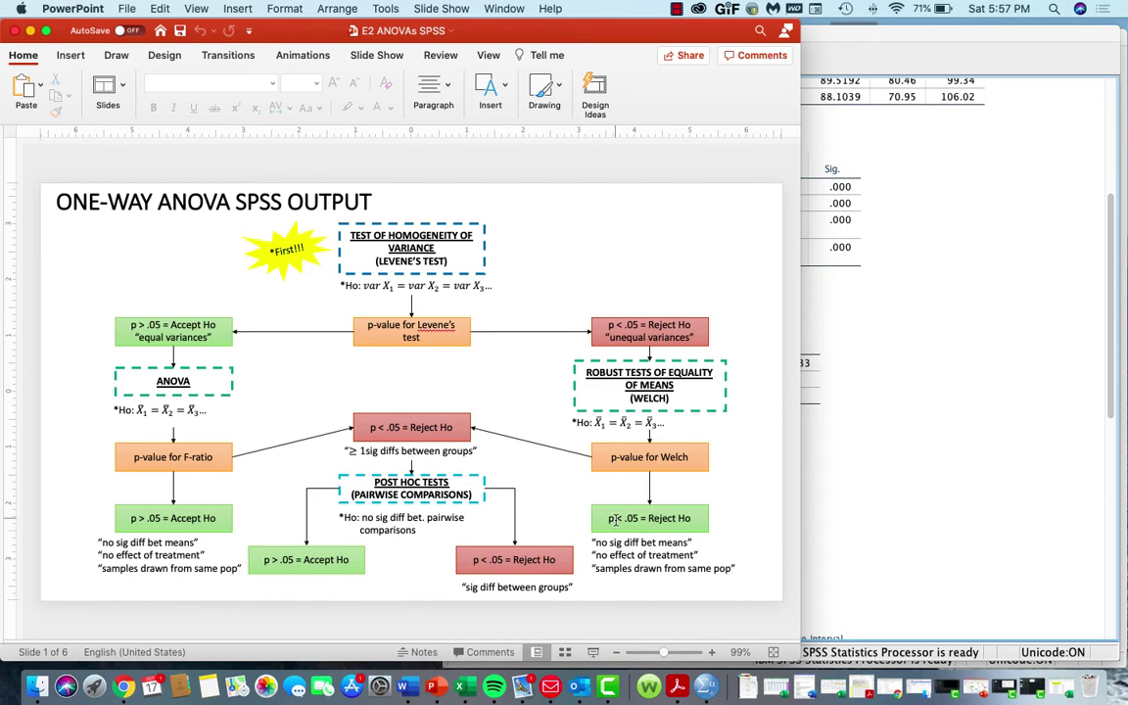
# - Correct the final flow chart box under "p-value for Welch" to read "p > .05 = Accept Ho"
pyautogui.click(647, 502)
pyautogui.press('BackSpace')
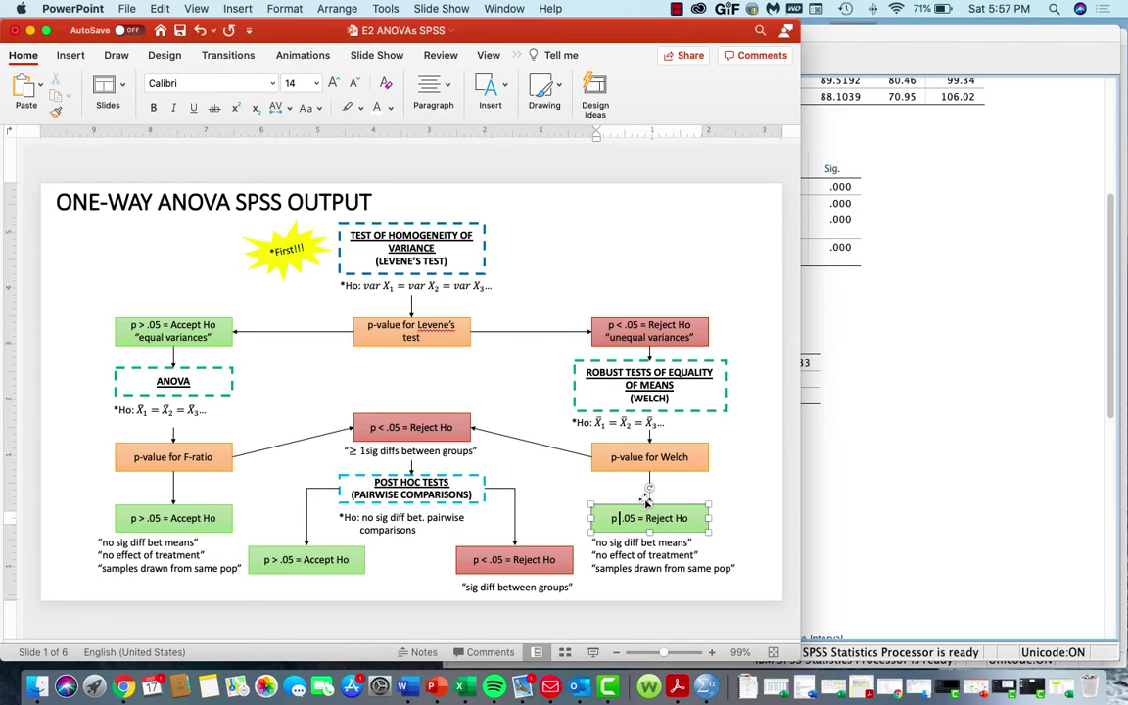
pyautogui.write('>')
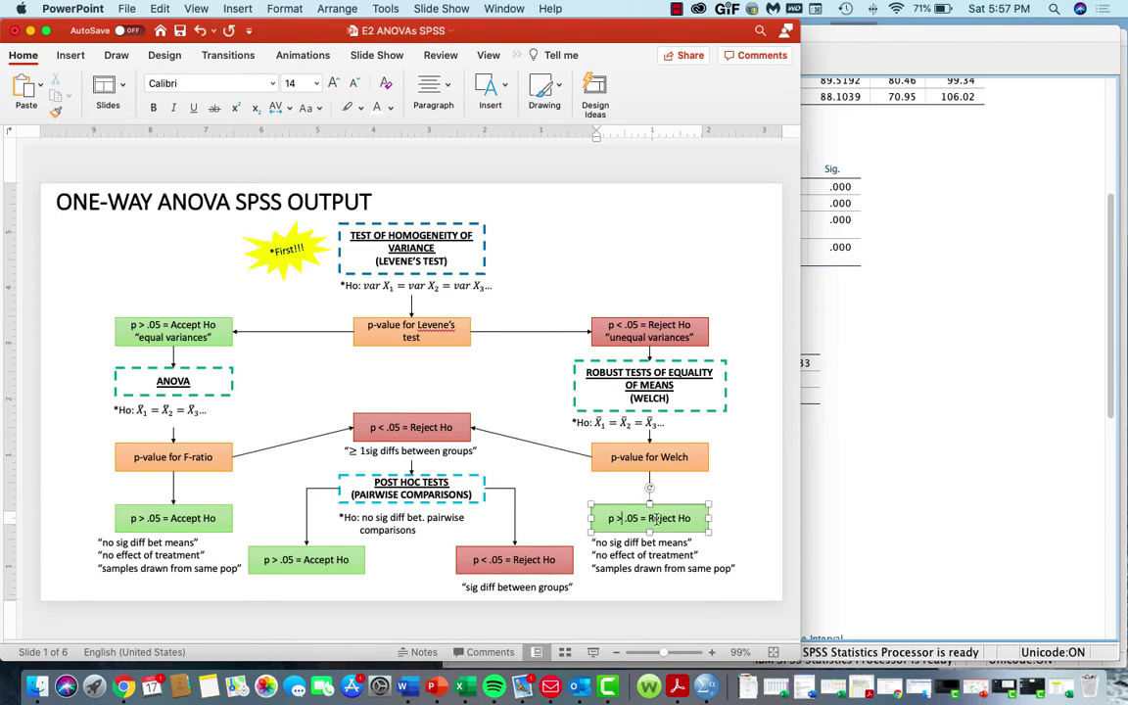
pyautogui.moveTo(648, 518); pyautogui.dragTo(678, 509)
pyautogui.write('Accept')
pyautogui.click(627, 488)
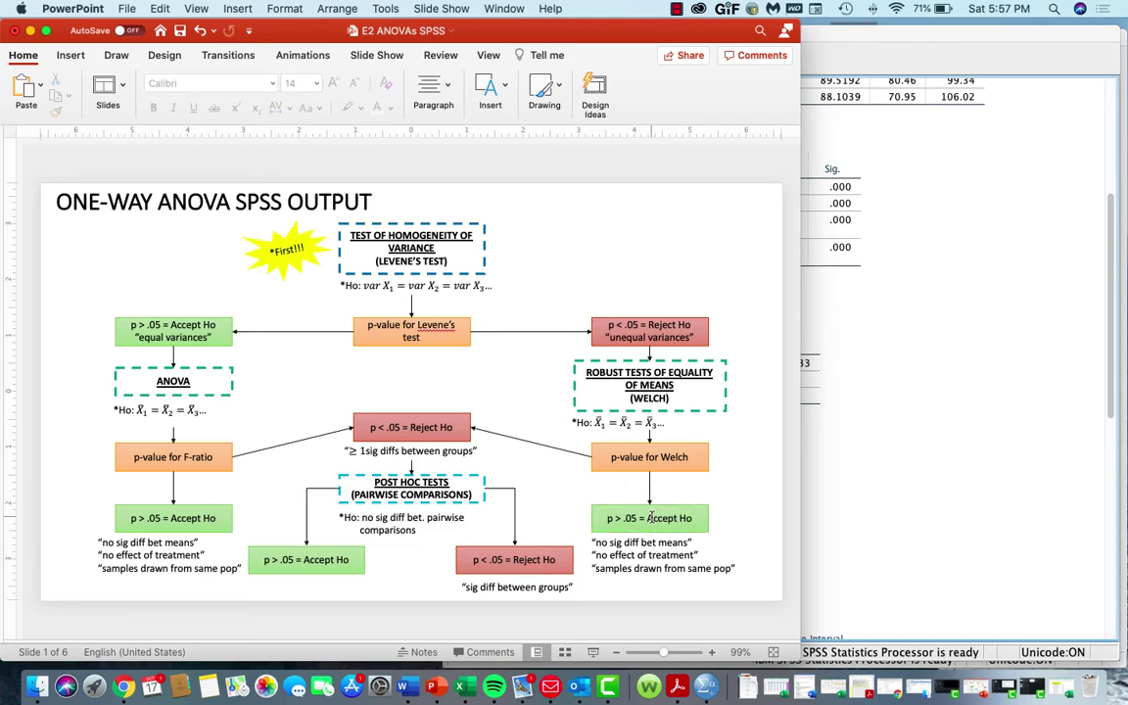
# - Compare the SPSS output with the PowerPoint flow chart, and review the Tukey Multiple Comparisons table in SPSS
pyautogui.click(812, 490)
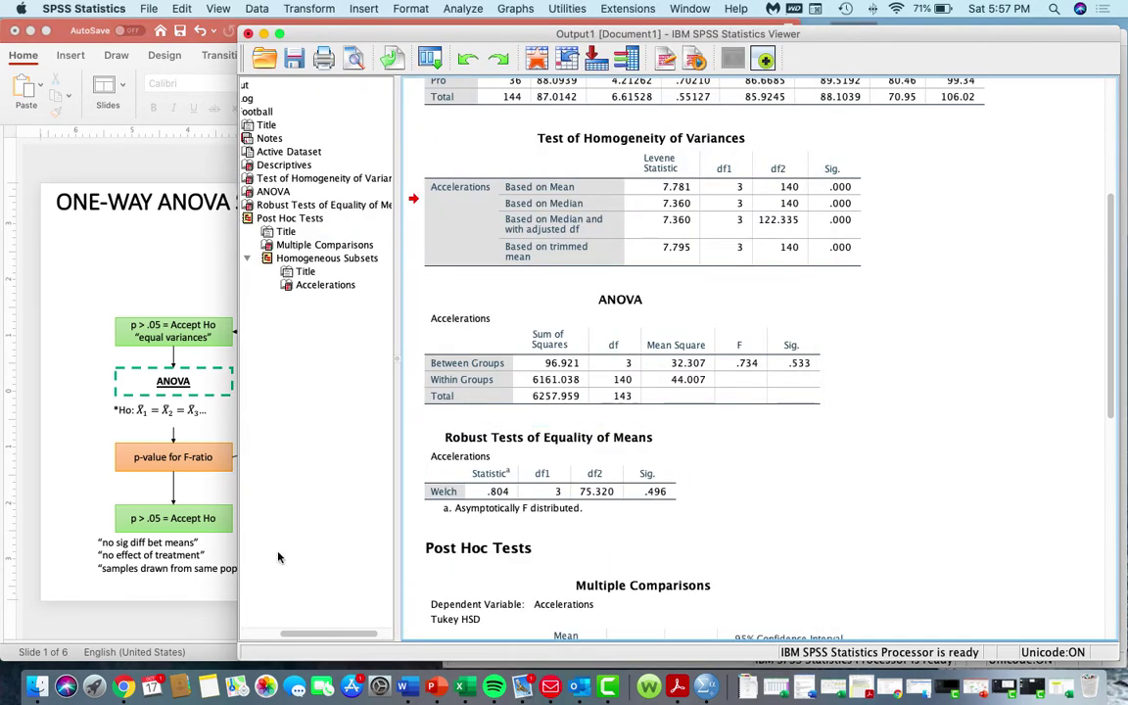
pyautogui.click(196, 510)
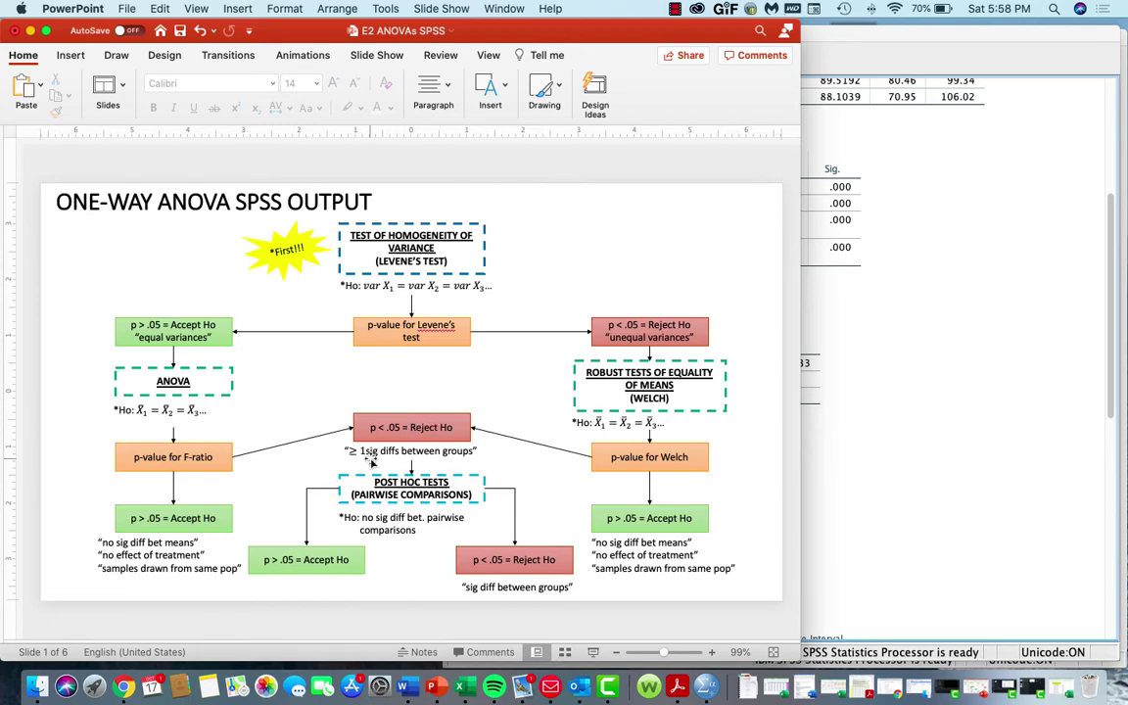
pyautogui.click(920, 436)
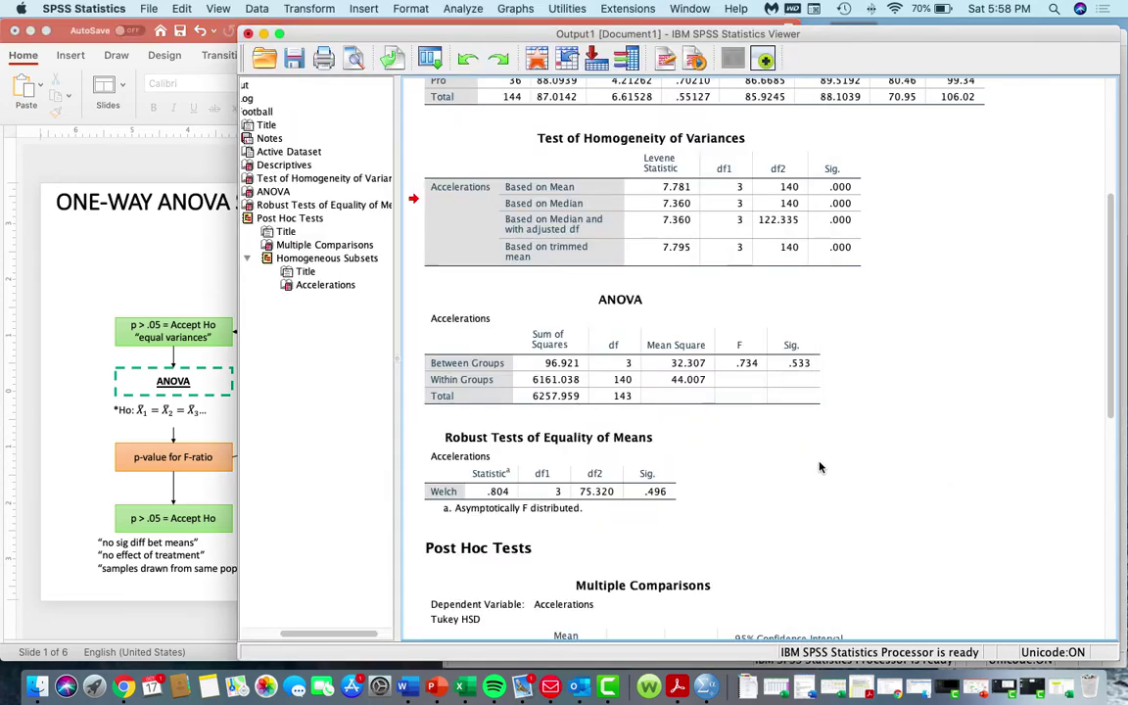
pyautogui.scroll(-5, 818, 462)
pyautogui.scroll(-2, 784, 441)
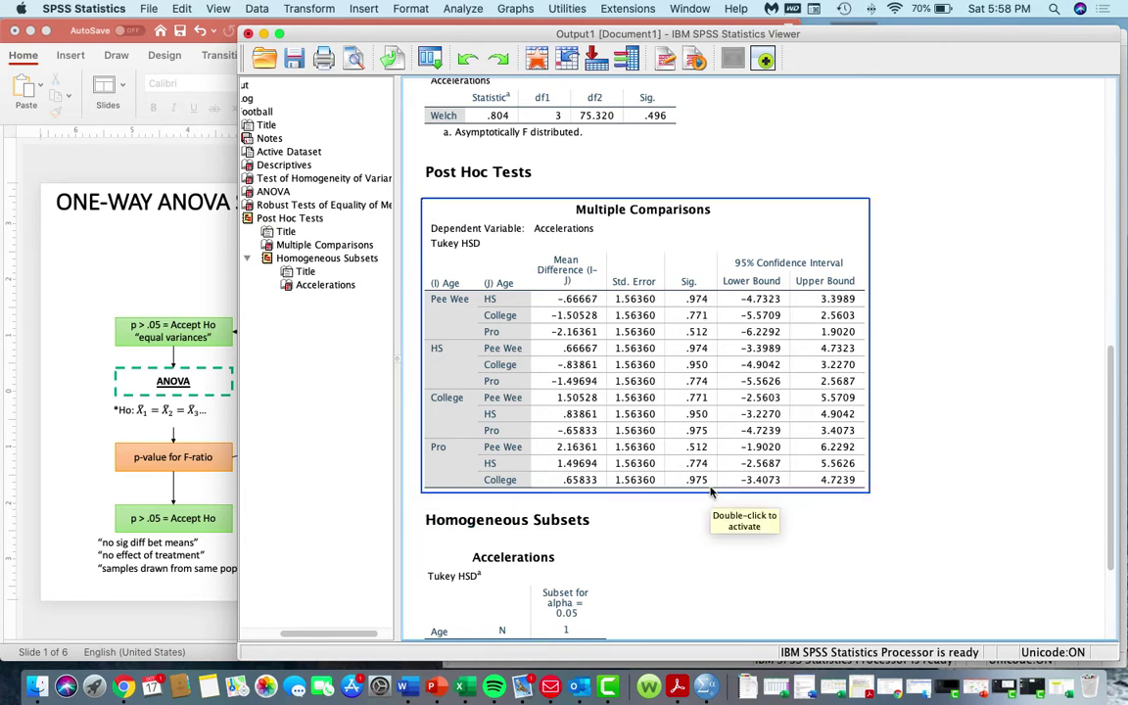
pyautogui.click(1056, 397)
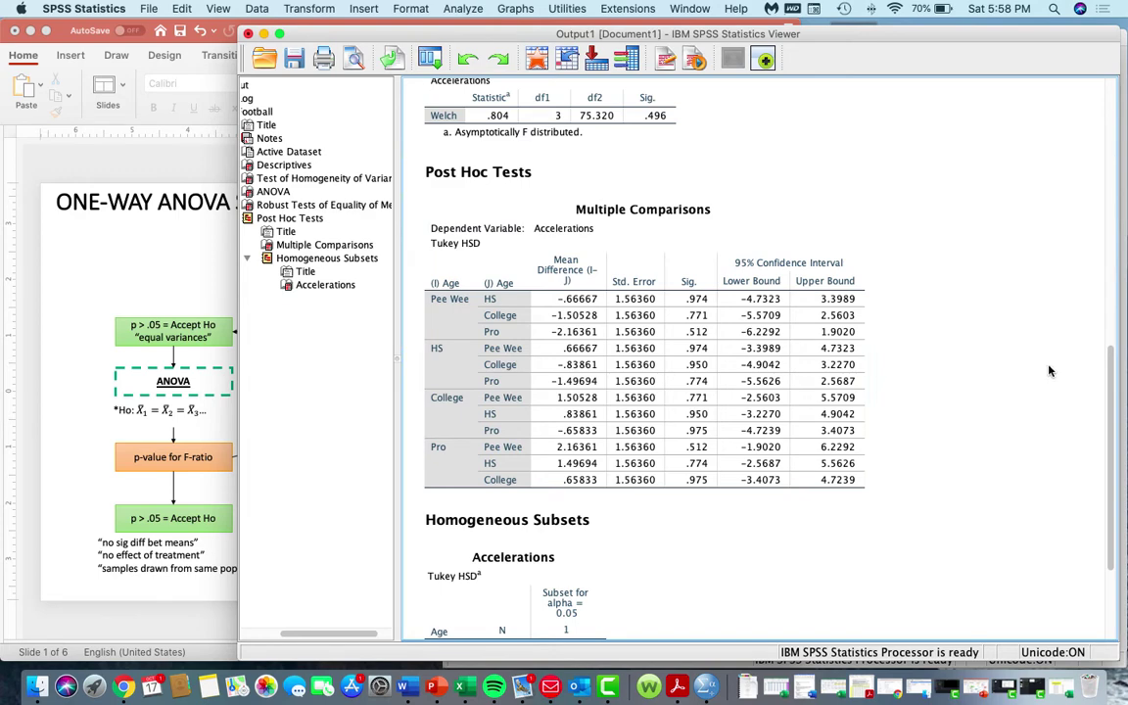
# - Recheck the Welch significance in the Robust Tests of Equality of Means table against the post hoc results
pyautogui.scroll(-1, 923, 302)
pyautogui.scroll(2, 901, 234)
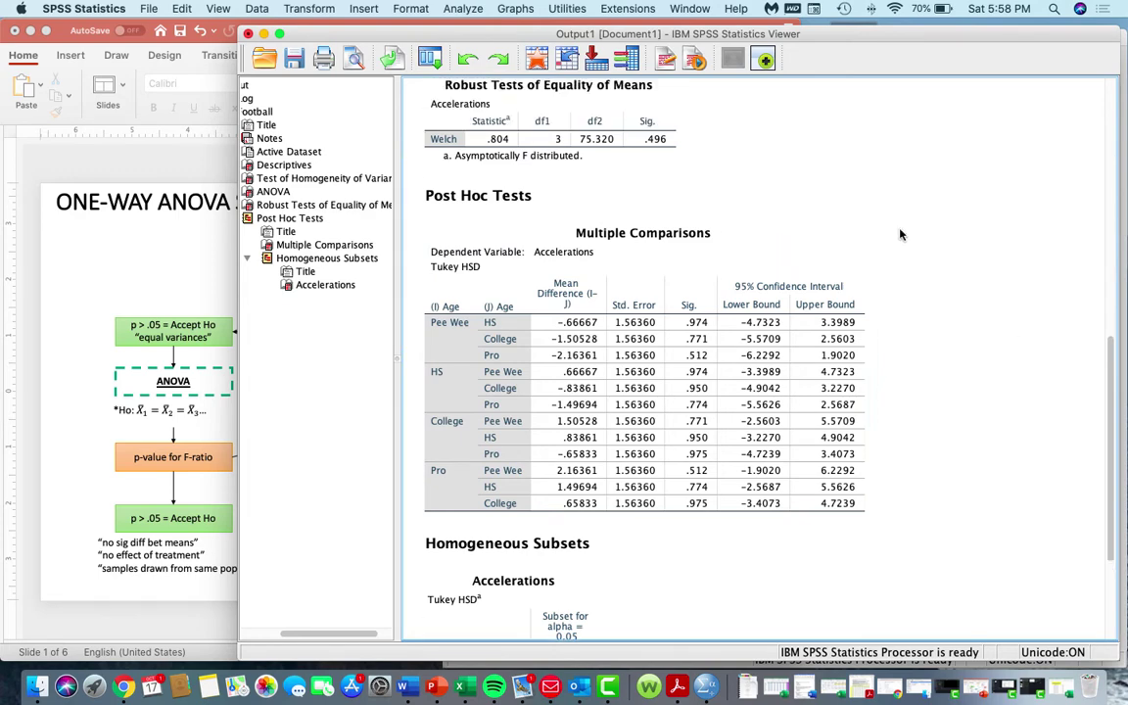
pyautogui.scroll(3, 901, 234)
pyautogui.click(672, 251)
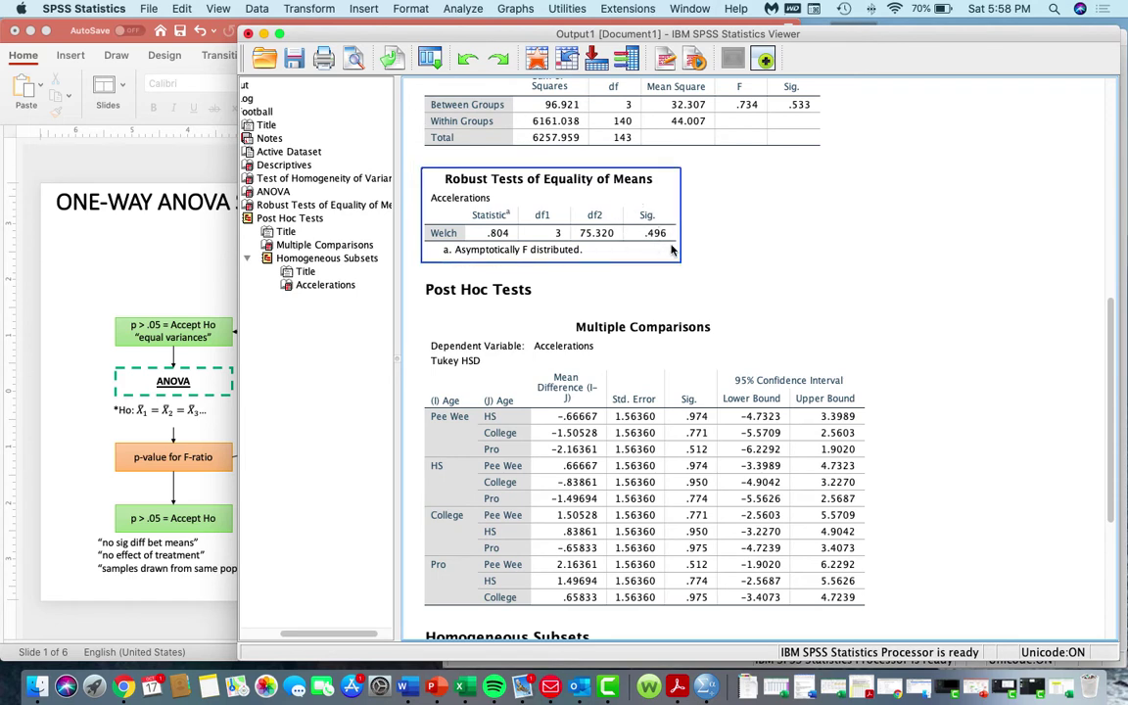
pyautogui.click(774, 257)
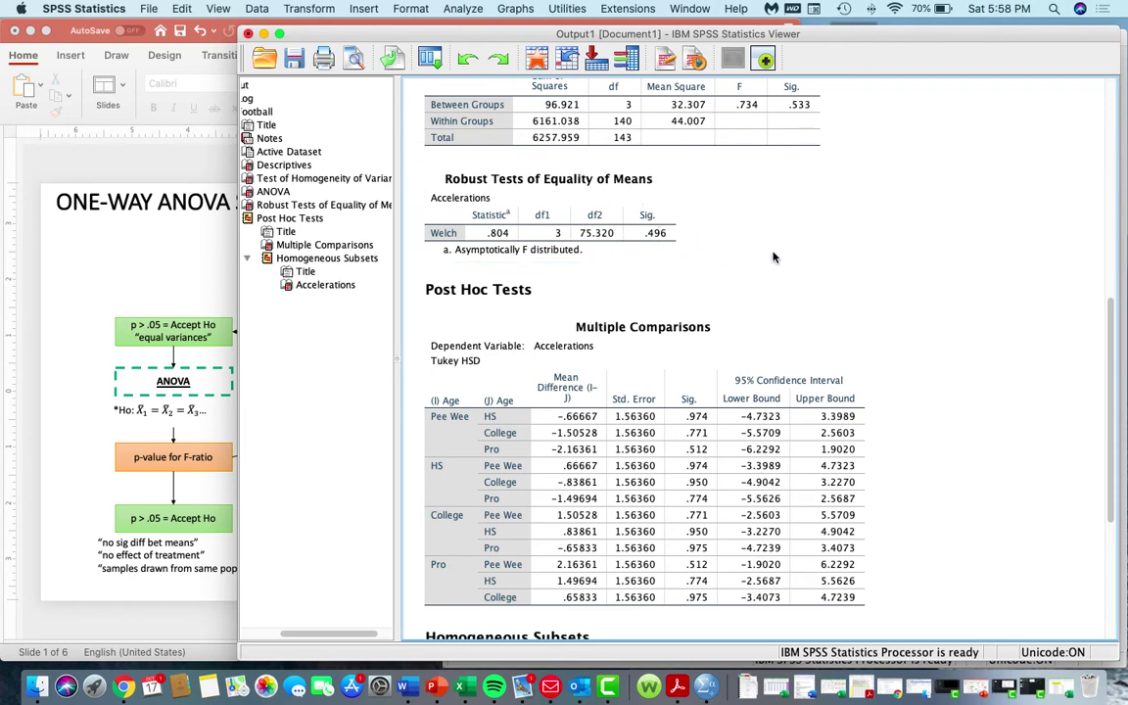
# - Review the group means and standard deviations of Accelerations in the Descriptives table
pyautogui.scroll(10, 773, 257)
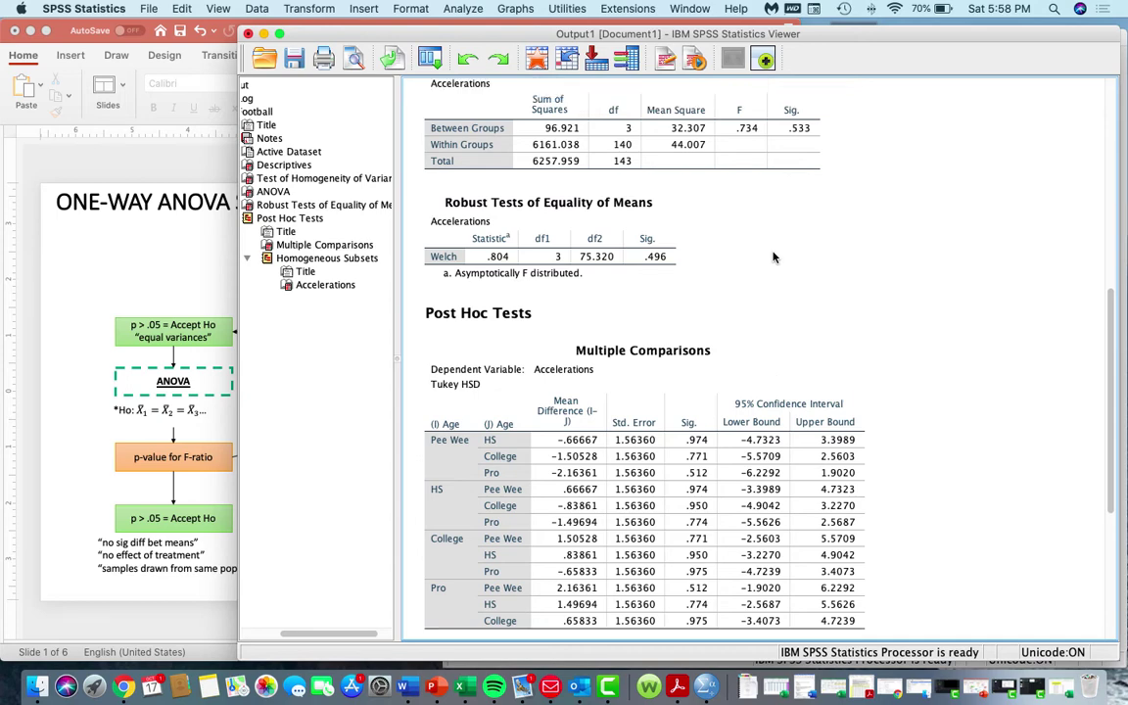
pyautogui.click(774, 256)
pyautogui.scroll(2, 774, 256)
pyautogui.click(774, 260)
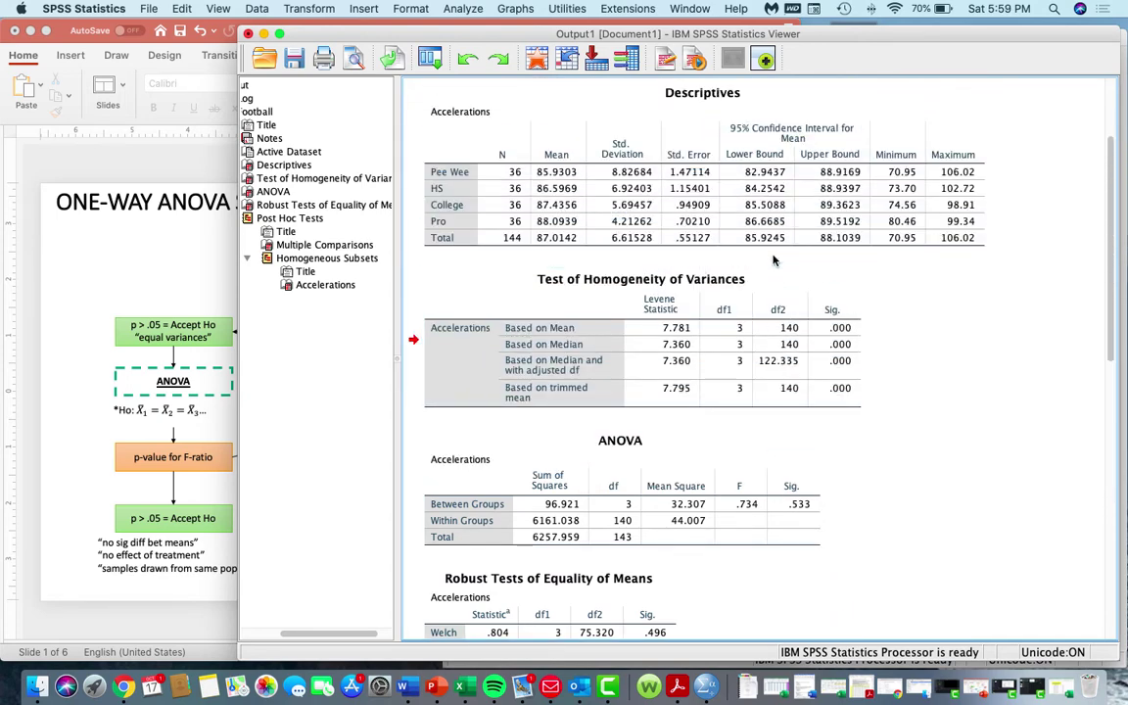
pyautogui.click(697, 235)
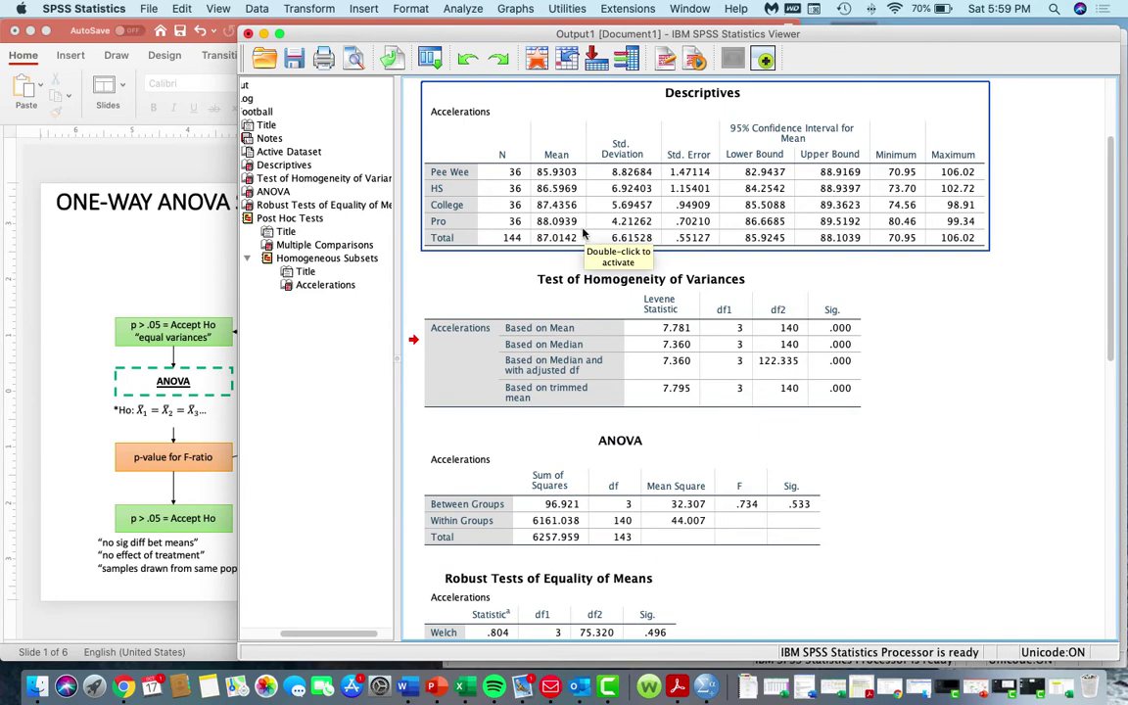
pyautogui.click(409, 250)
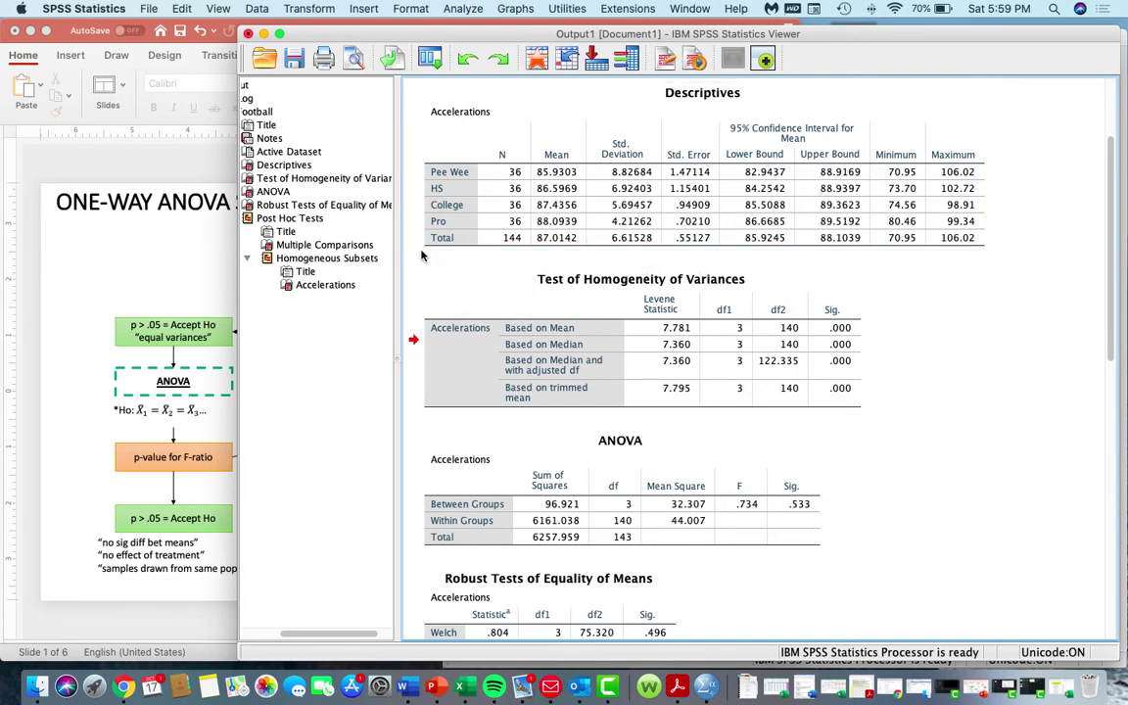
# - Minimize the SPSS output and open the RM ANOVA sheet of the Ch 11-12 - ANOVA Lecture Data workbook in Excel, zoomed to 110%
pyautogui.click(264, 35)
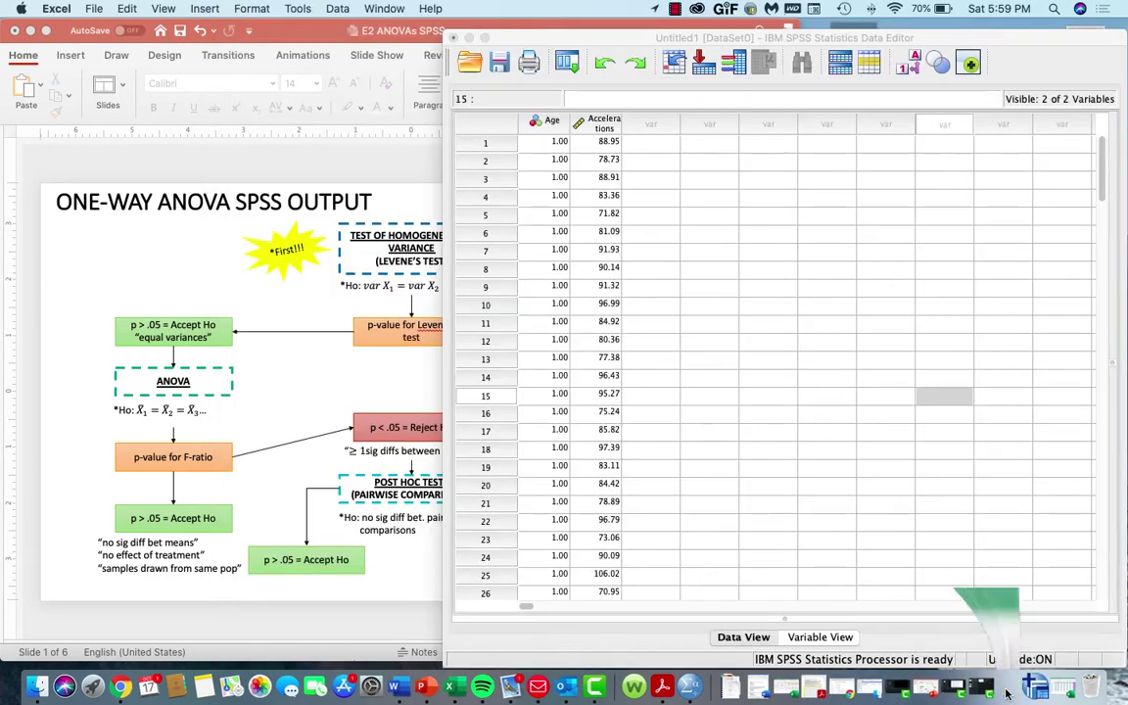
pyautogui.click(1009, 688)
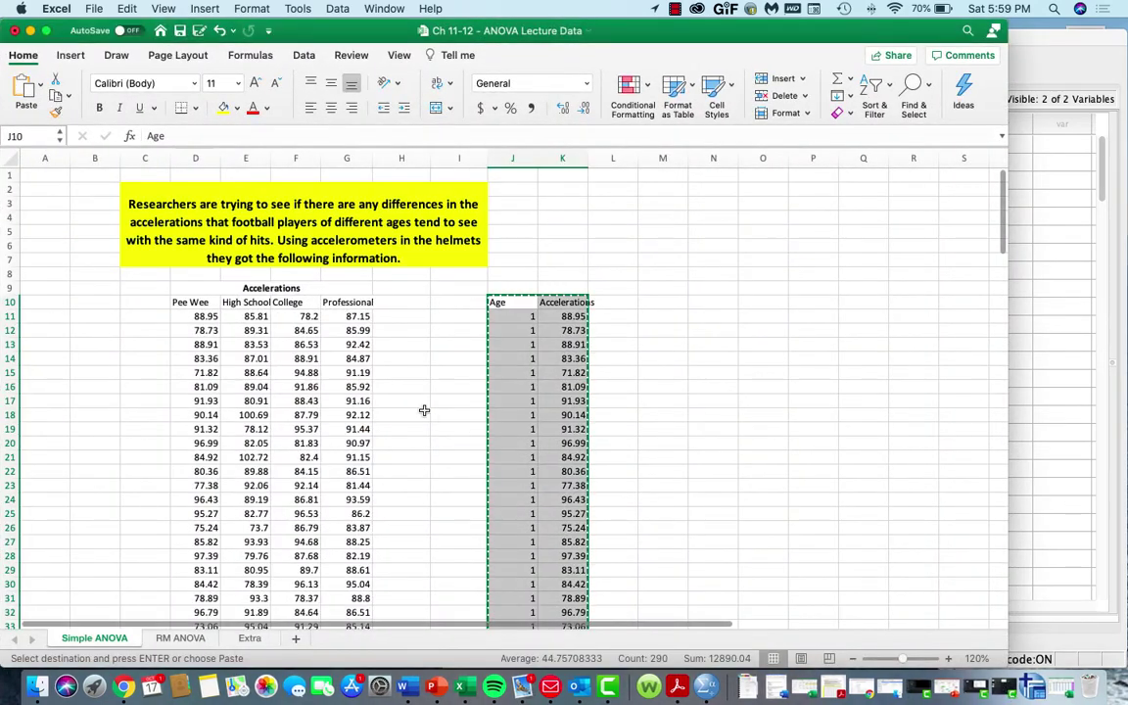
pyautogui.click(406, 400)
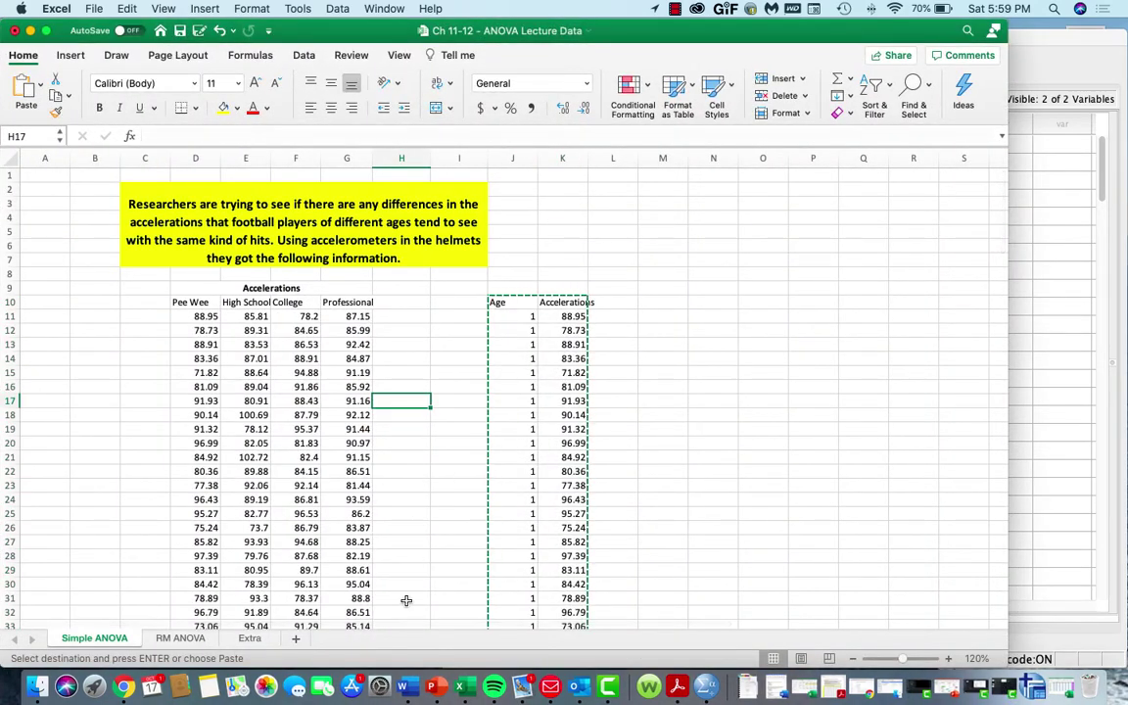
pyautogui.click(182, 639)
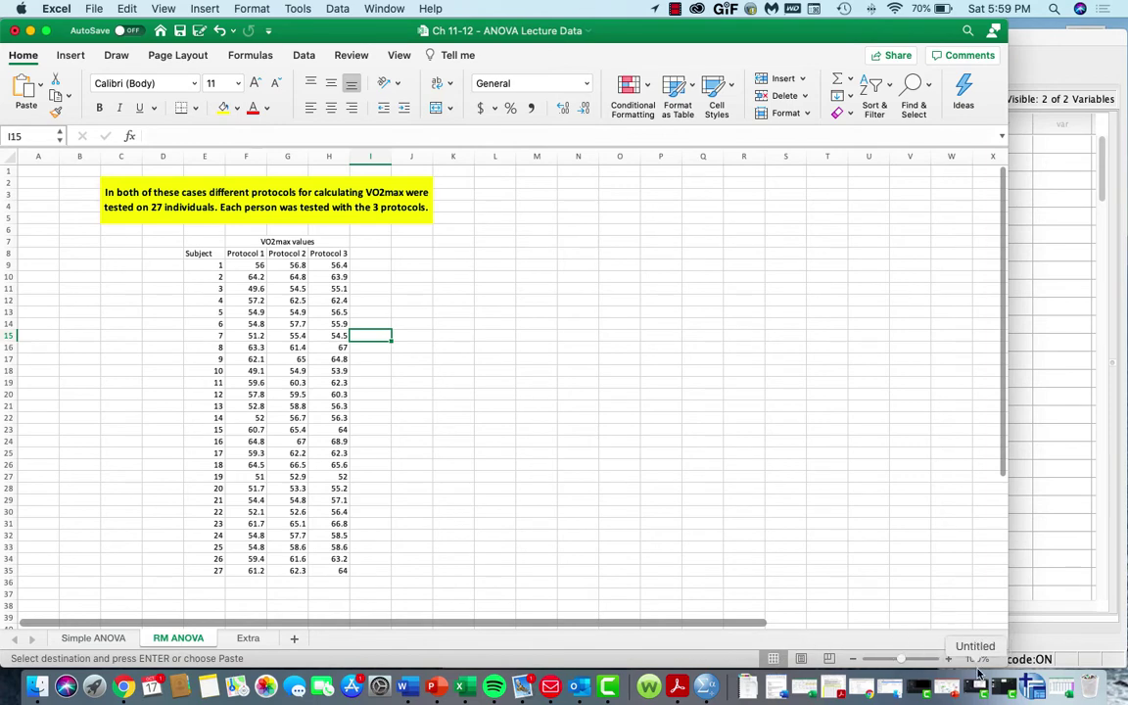
pyautogui.click(948, 661)
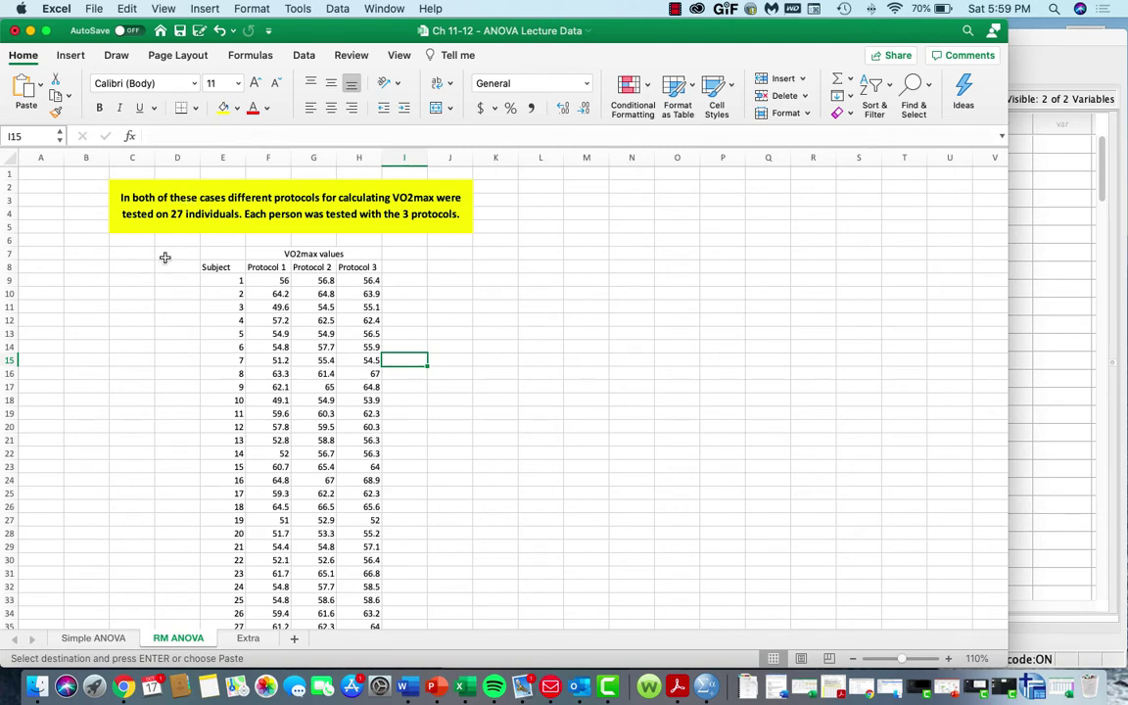
# - Compare the VO2max data layout on the RM ANOVA sheet with the Age and Accelerations layout on the Simple ANOVA sheet
pyautogui.scroll(-1, 328, 566)
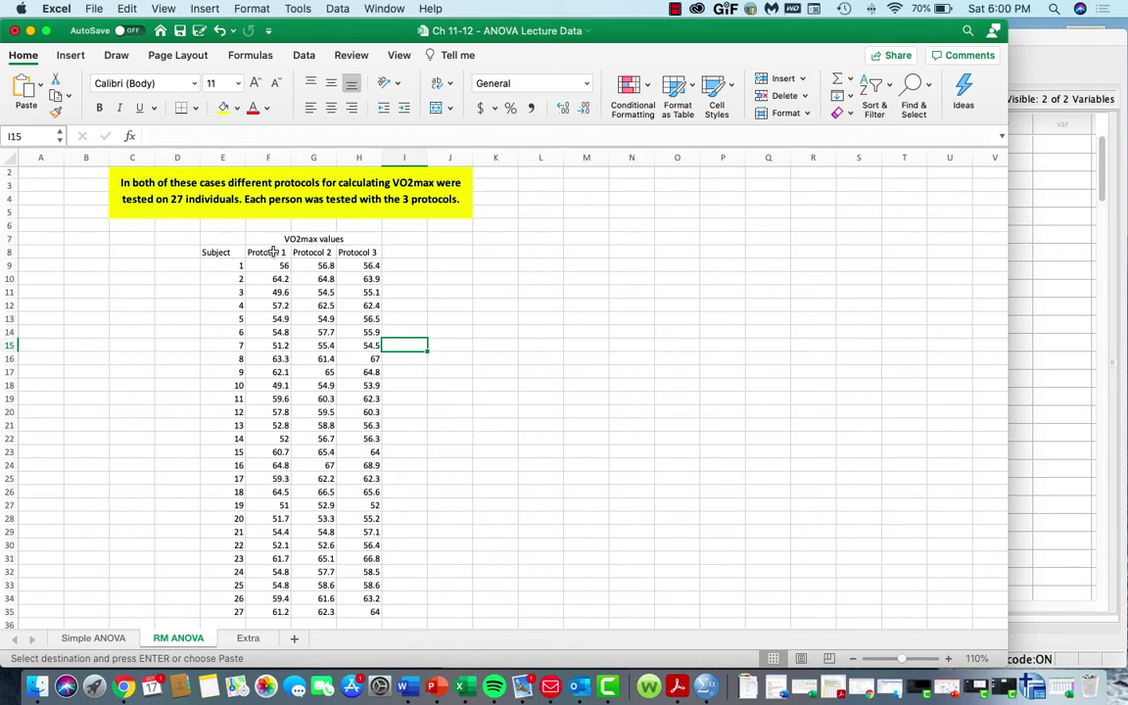
pyautogui.click(107, 638)
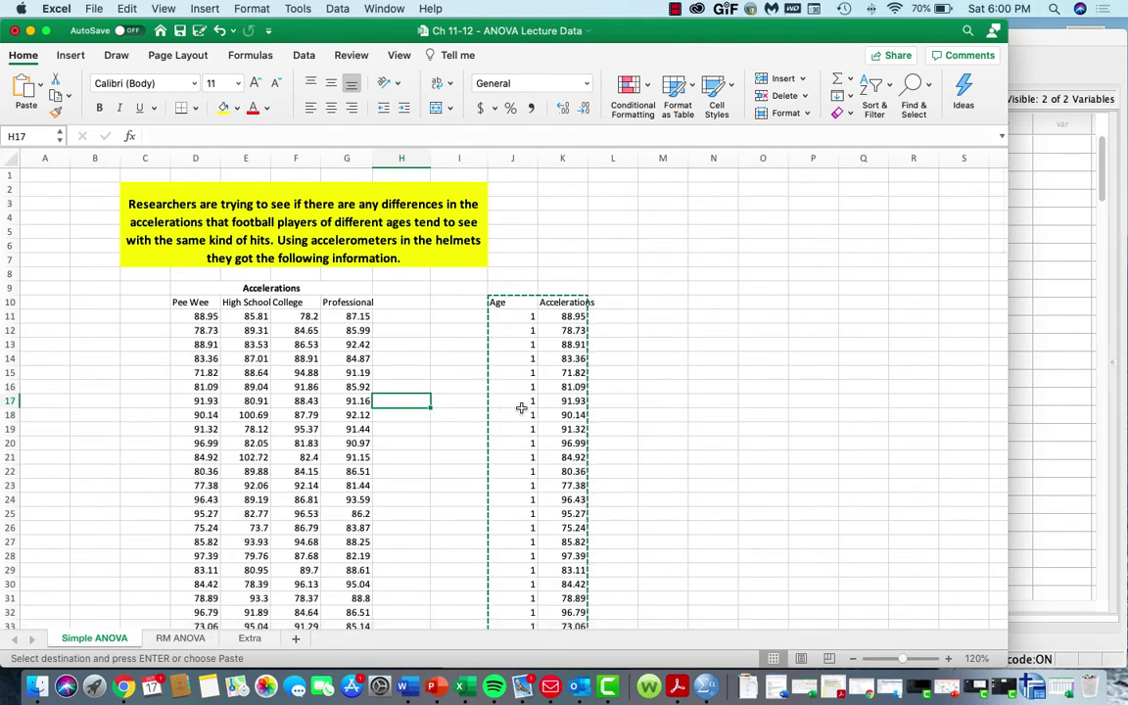
pyautogui.click(181, 638)
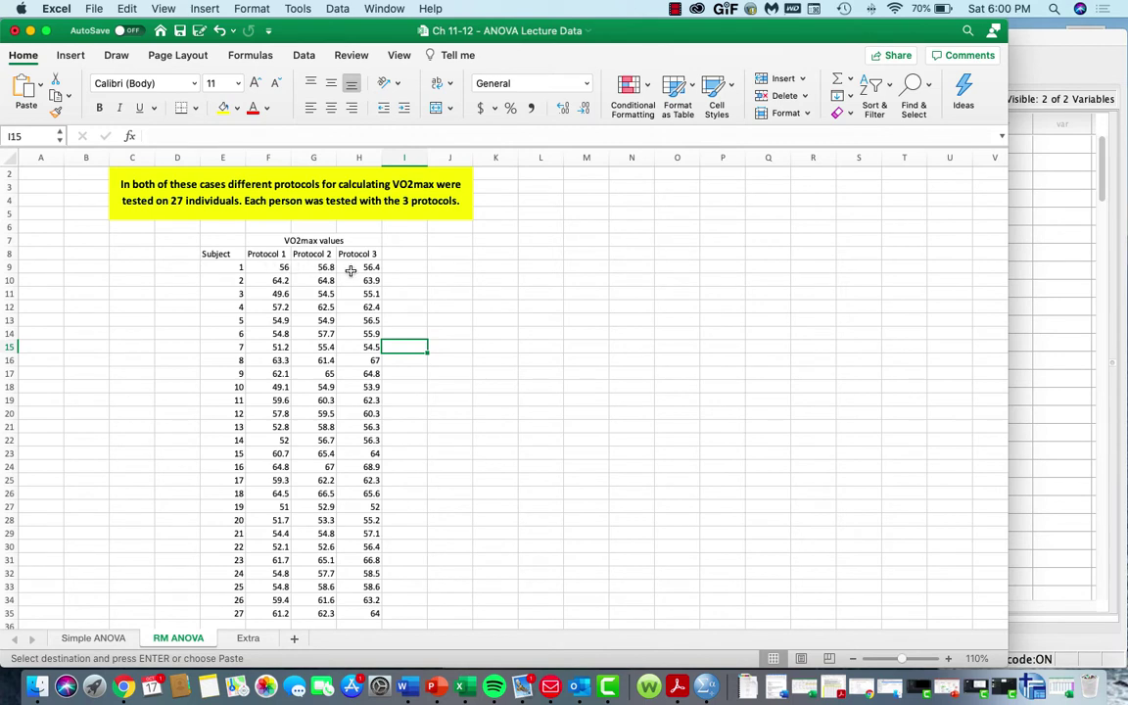
# - Copy the Protocol 1, Protocol 2 and Protocol 3 columns with their headers and all 27 subjects' values
pyautogui.moveTo(256, 253); pyautogui.dragTo(342, 258)
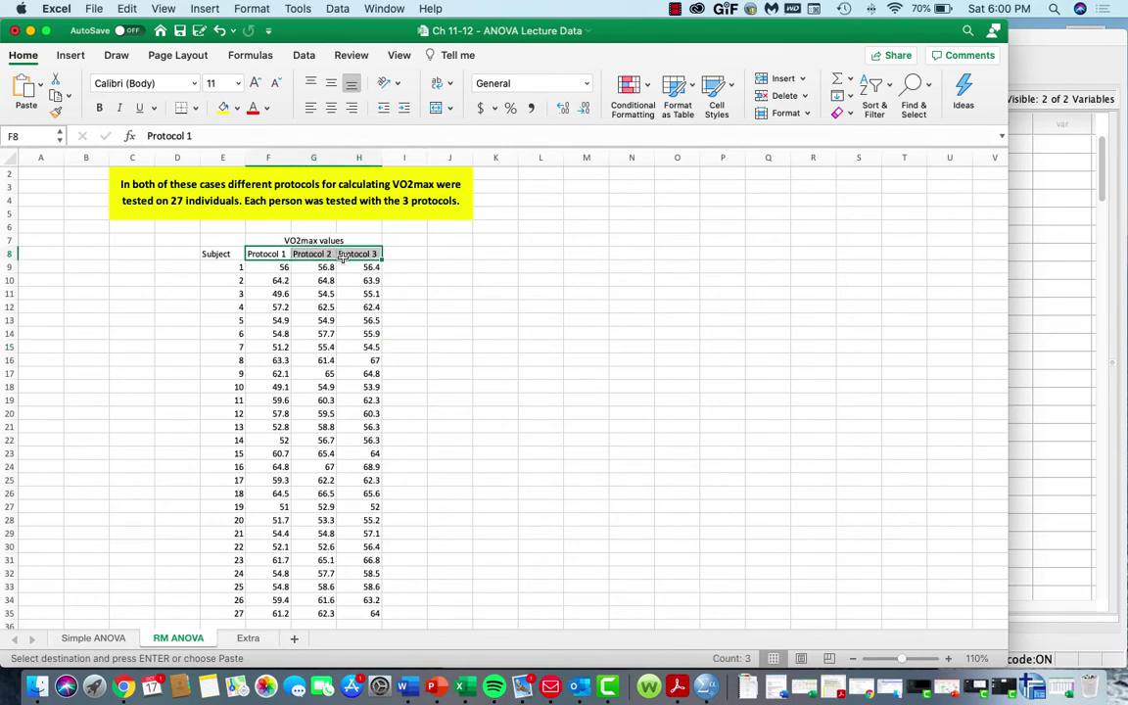
pyautogui.press('super+shift+Down')
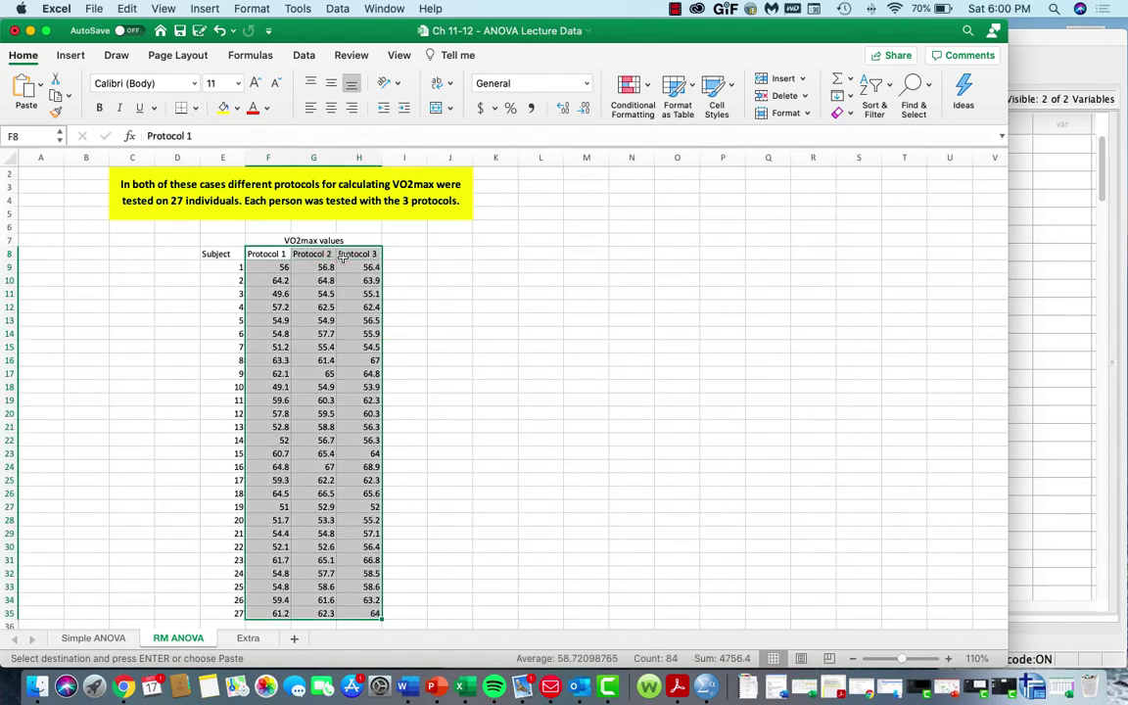
pyautogui.press('super+c')
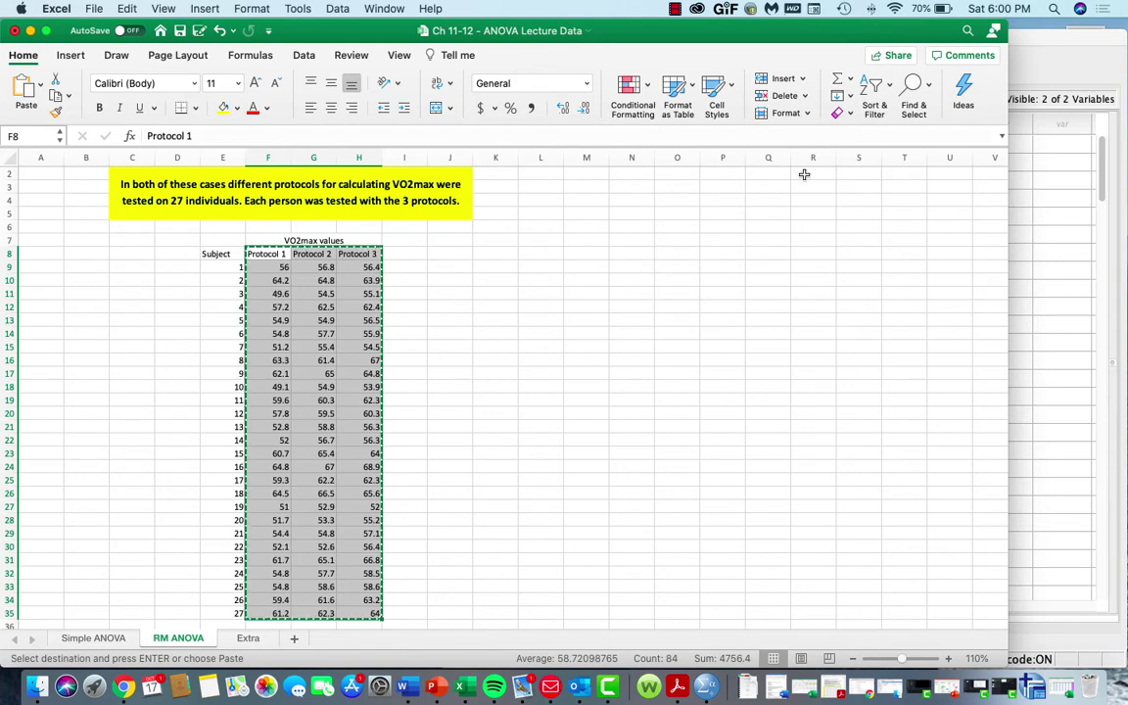
# - Switch to SPSS, create a new empty dataset and minimize the Age and Accelerations data window
pyautogui.click(1056, 275)
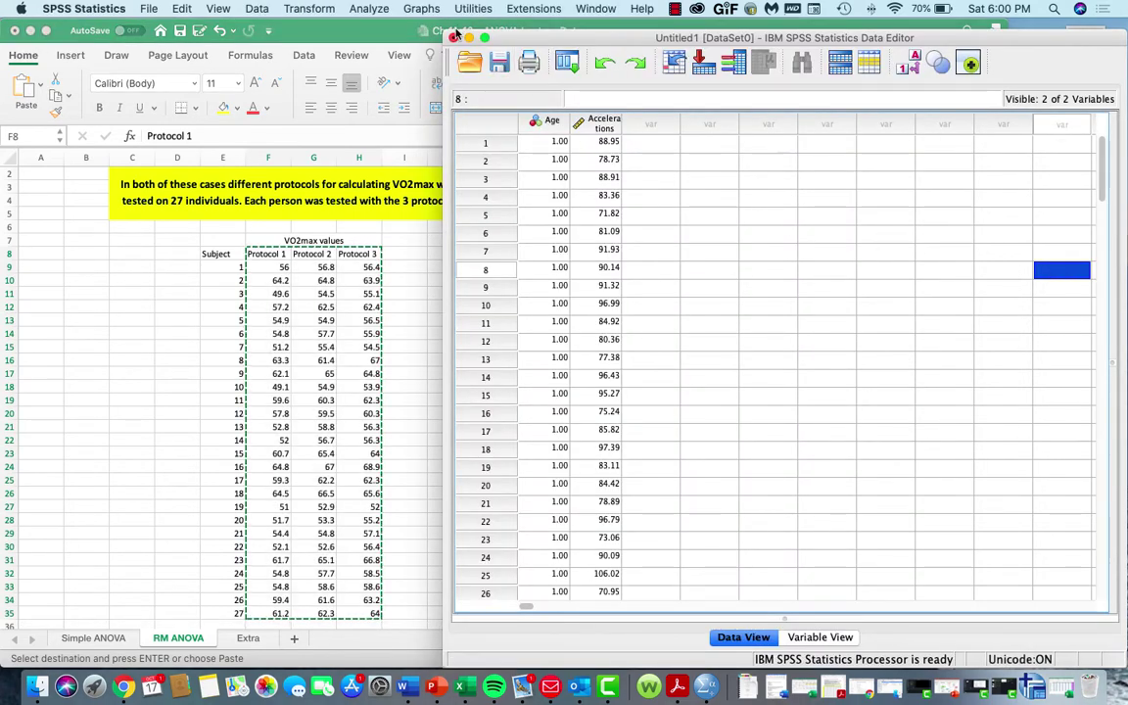
pyautogui.click(152, 8)
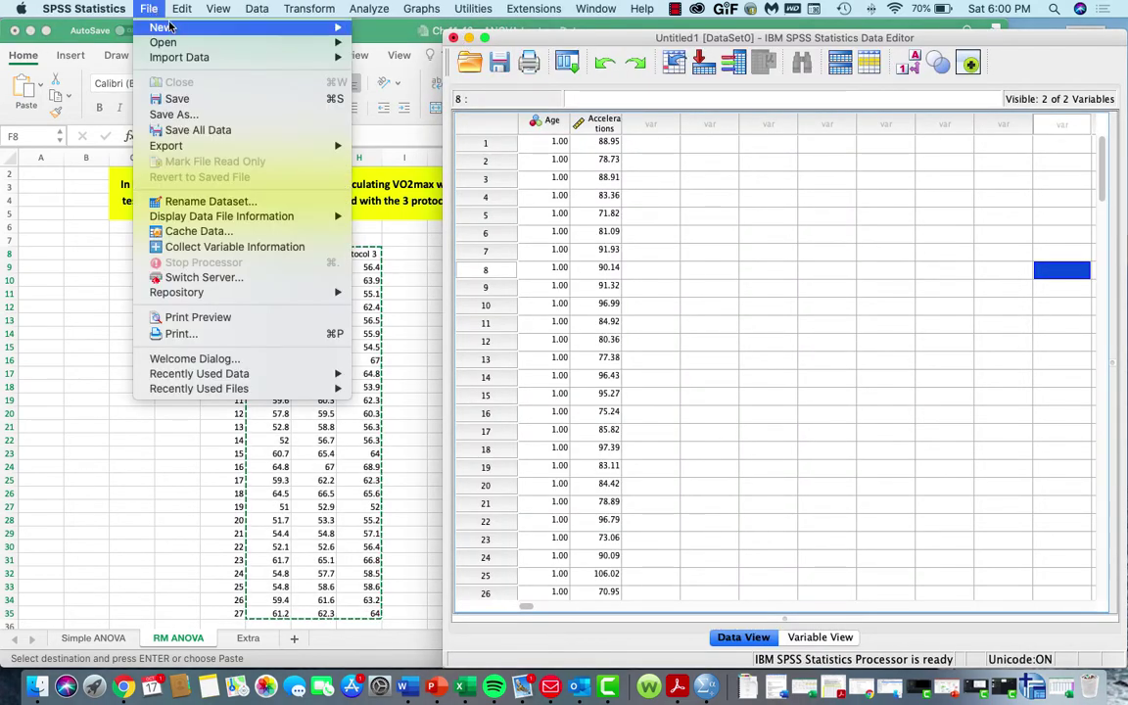
pyautogui.moveTo(331, 28)
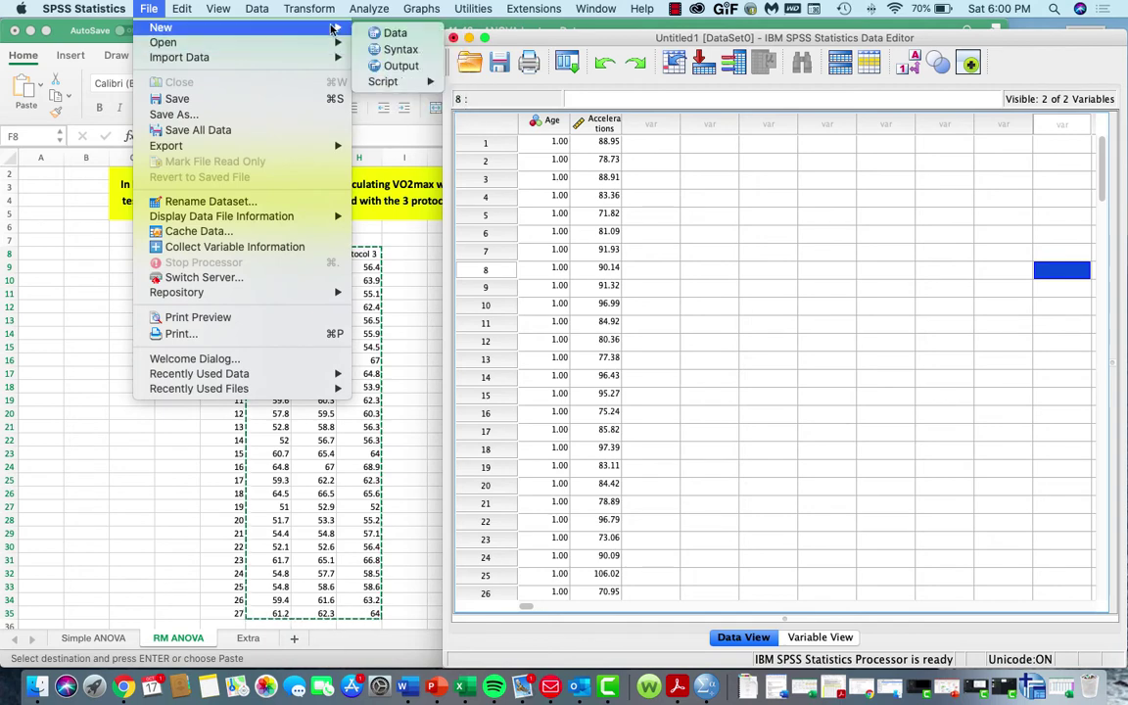
pyautogui.click(387, 33)
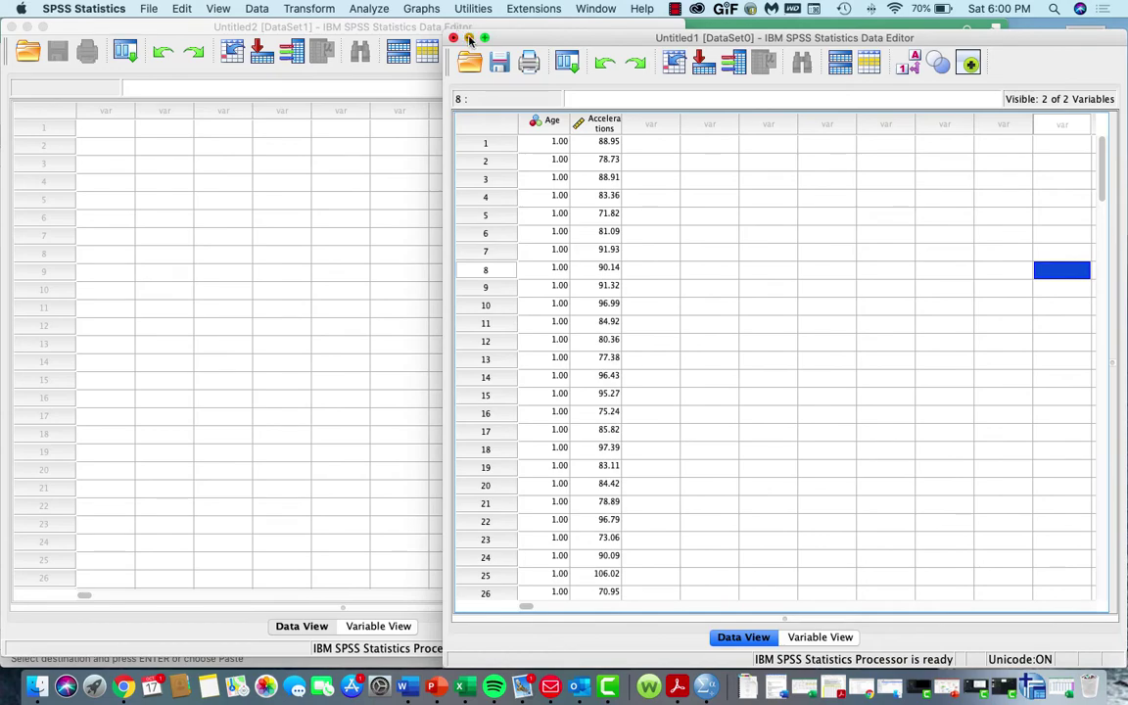
pyautogui.click(469, 37)
# - Paste the protocol data with variable names starting at the first cell, and move the dataset window beside the Excel data
pyautogui.rightClick(123, 131)
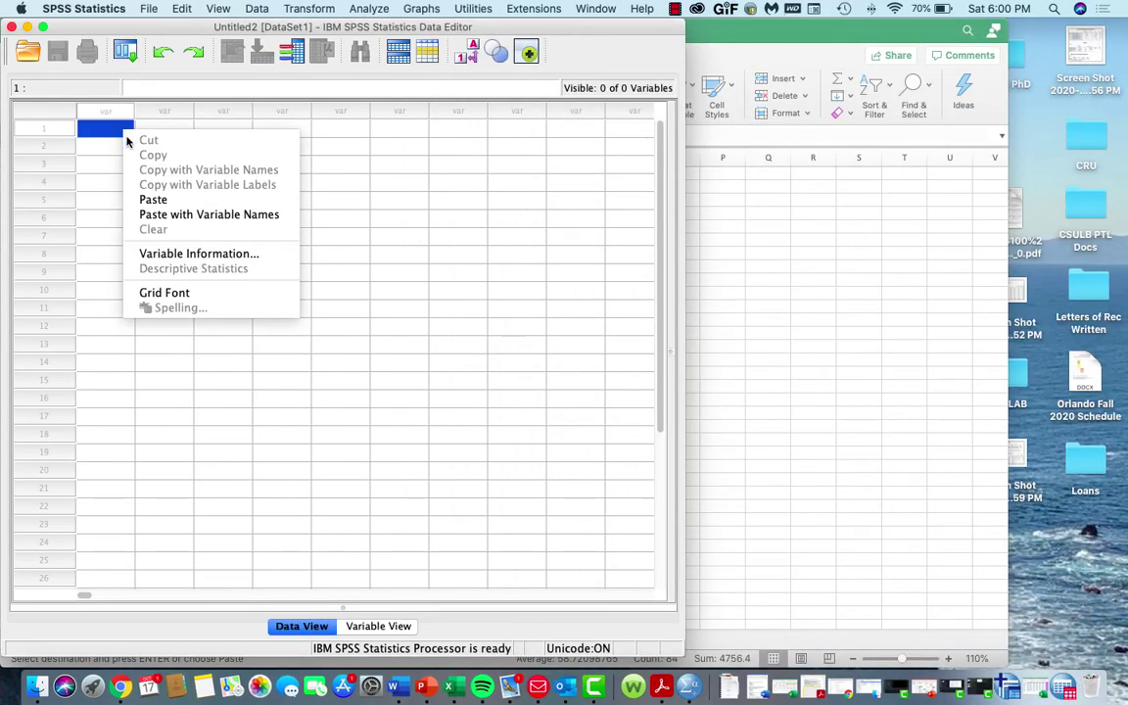
pyautogui.click(164, 218)
pyautogui.moveTo(151, 32); pyautogui.dragTo(570, 45)
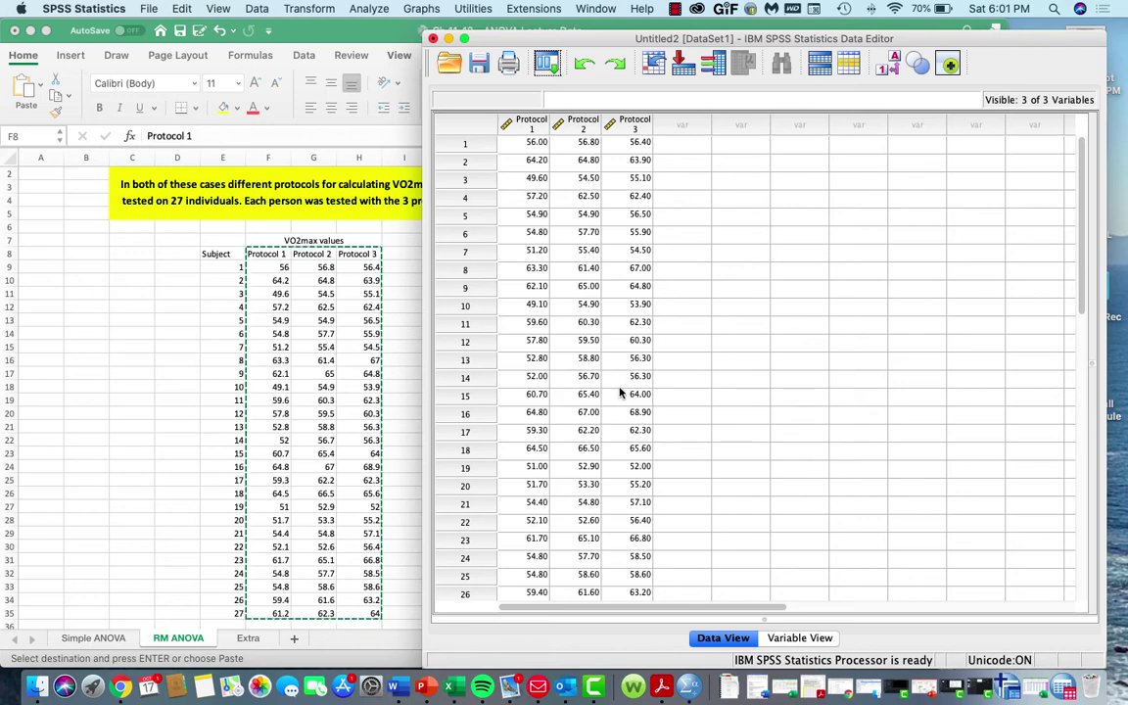
# - Start a repeated measures General Linear Model and define a within-subject factor named protocol with 3 levels
pyautogui.click(369, 10)
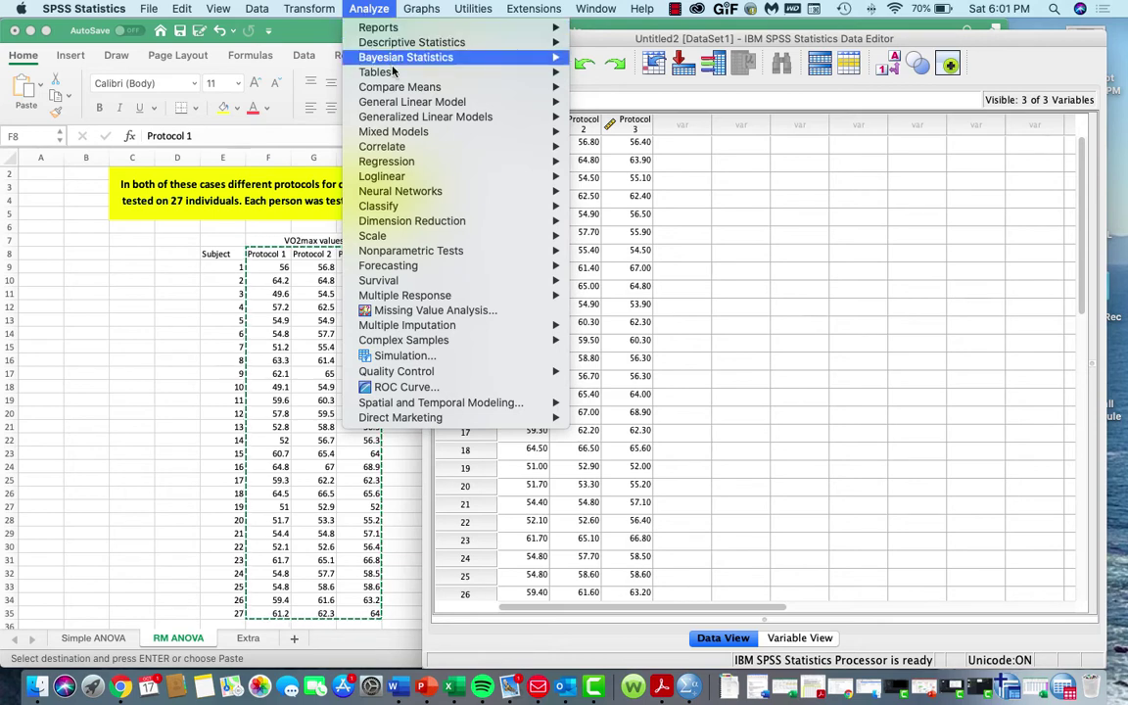
pyautogui.moveTo(473, 104)
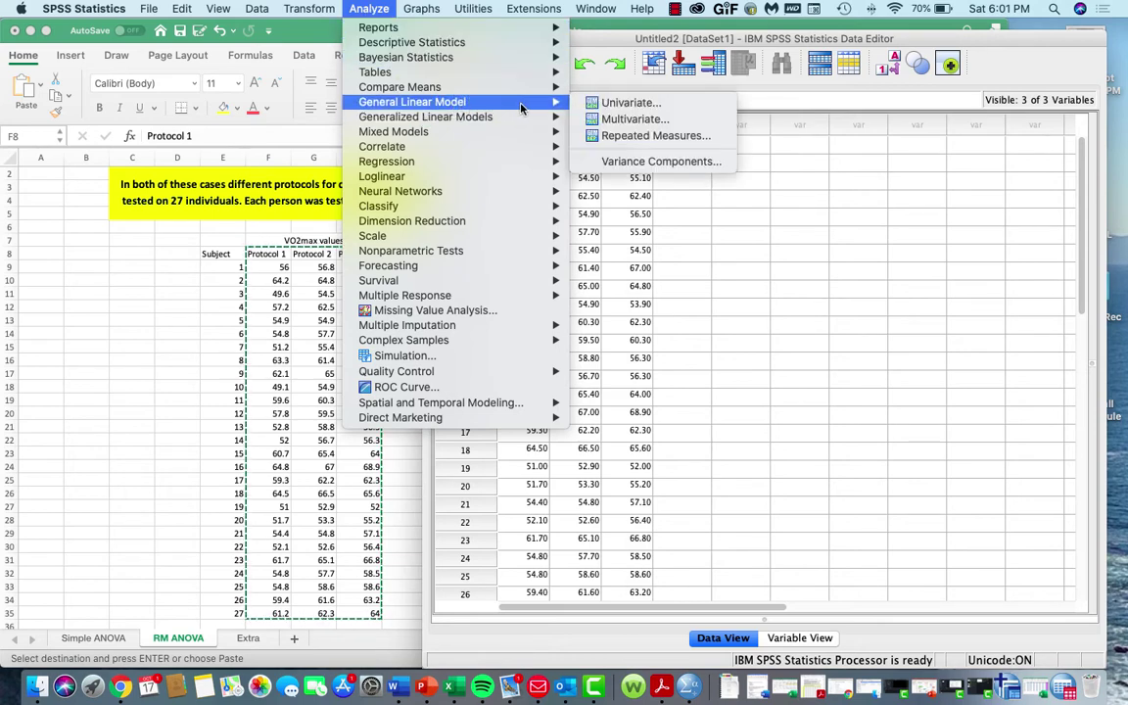
pyautogui.click(647, 139)
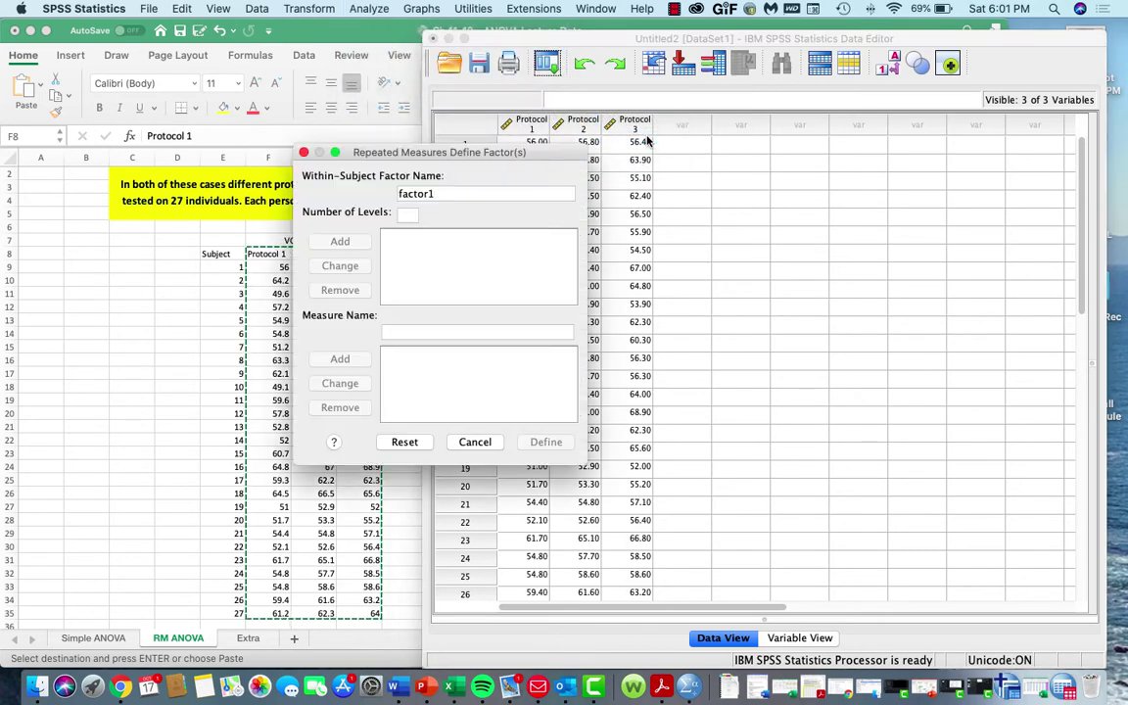
pyautogui.doubleClick(419, 193)
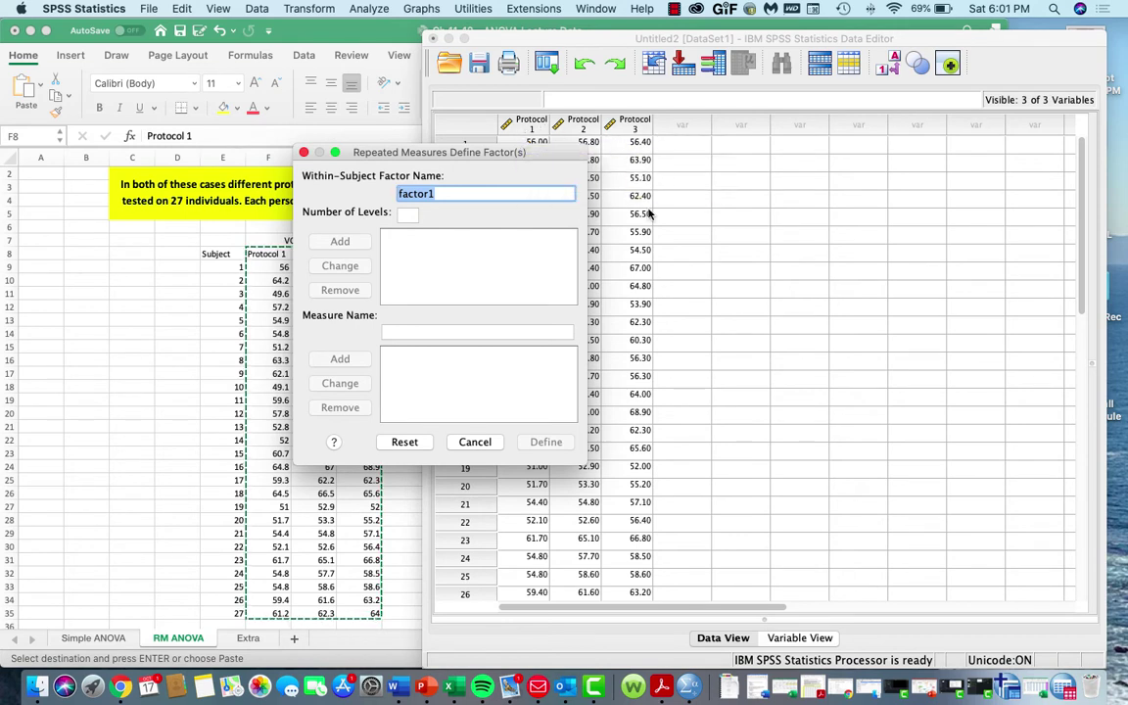
pyautogui.write('prot')
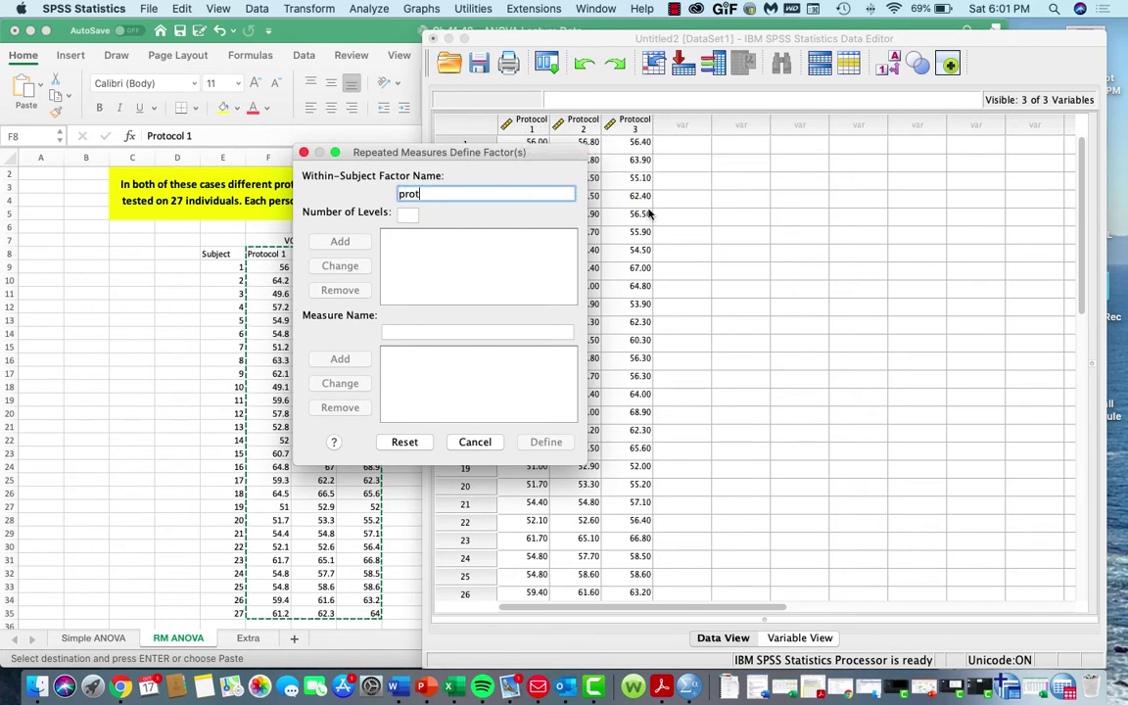
pyautogui.write('ocol')
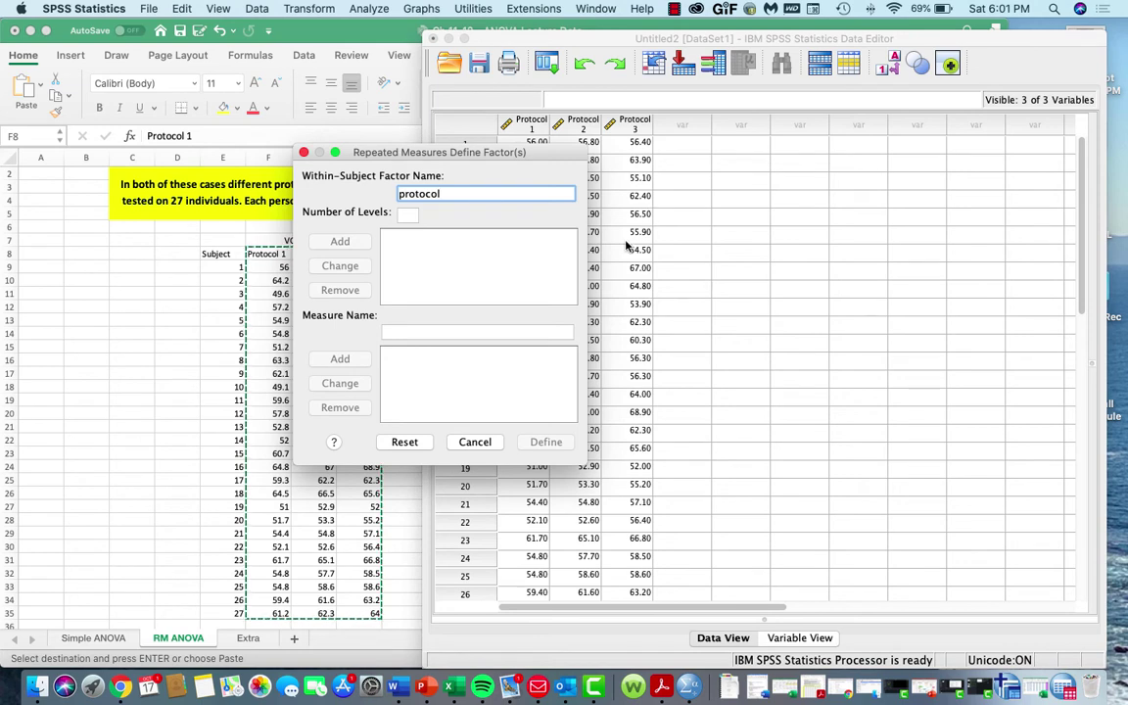
pyautogui.click(412, 217)
pyautogui.write('3')
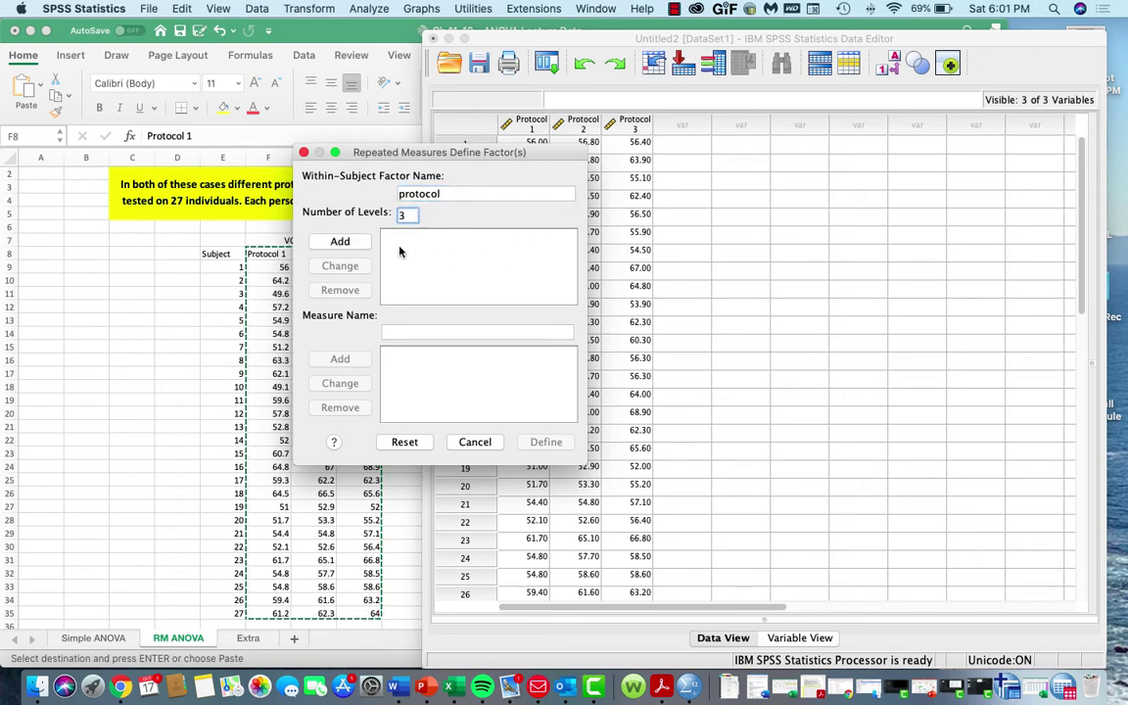
pyautogui.click(336, 242)
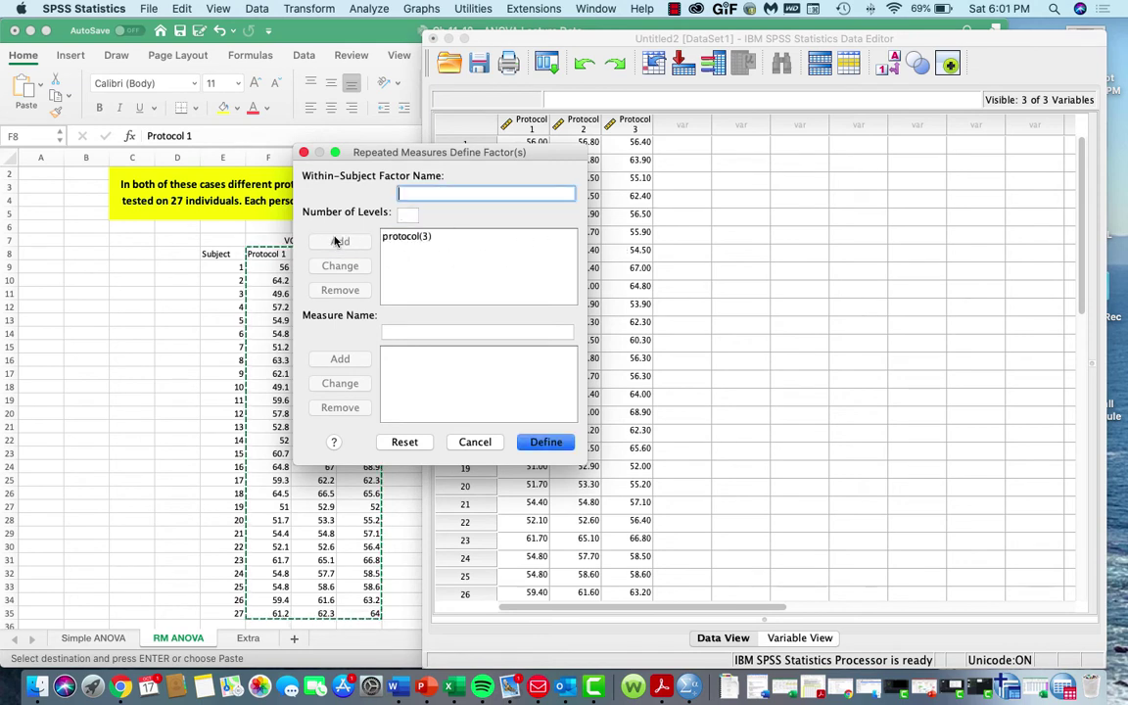
pyautogui.click(547, 442)
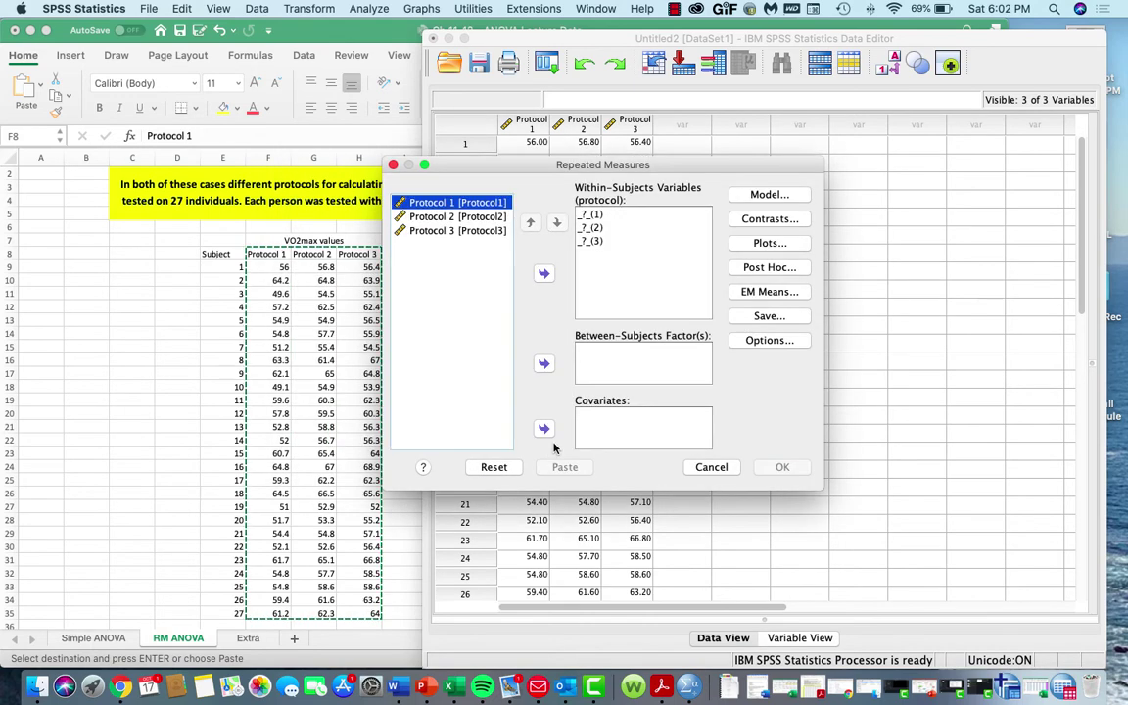
# - Assign Protocol 1, Protocol 2 and Protocol 3 in order to the three within-subjects variable slots
pyautogui.click(597, 227)
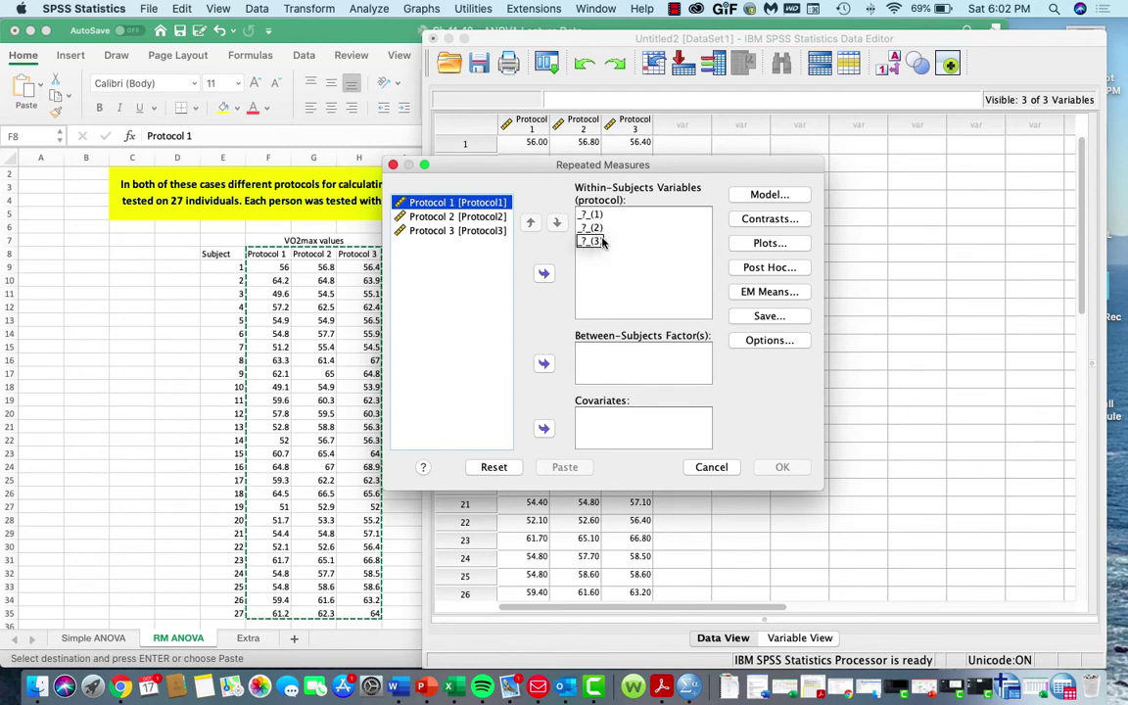
pyautogui.click(601, 215)
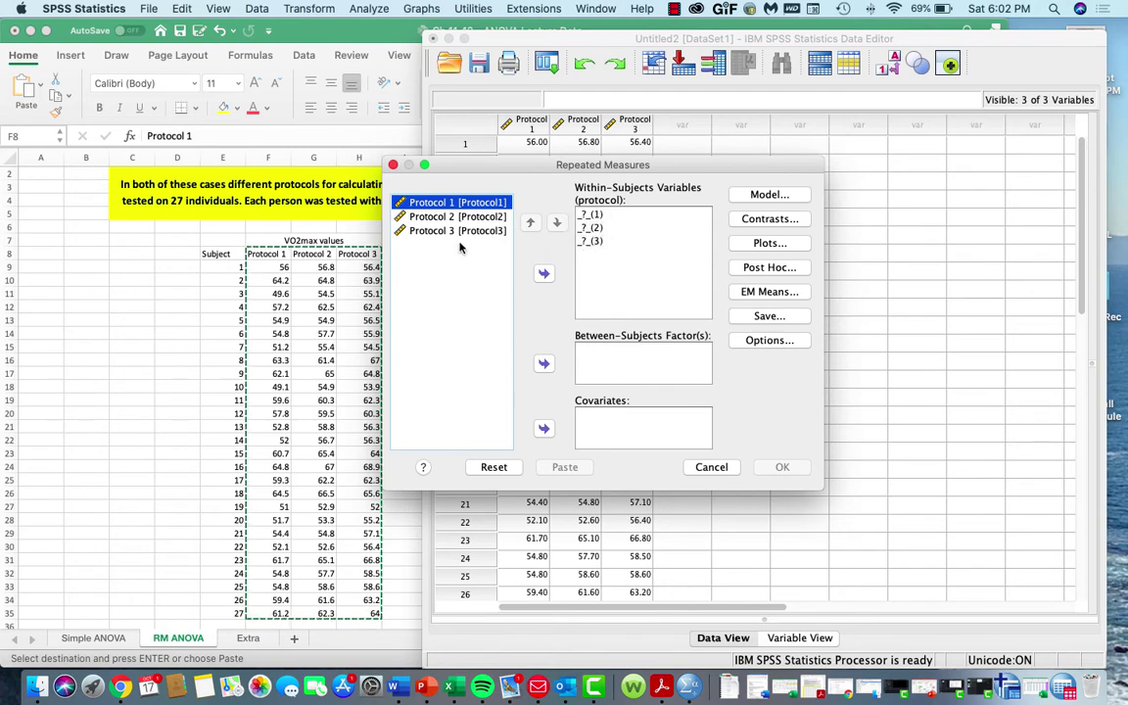
pyautogui.click(459, 199)
pyautogui.click(543, 273)
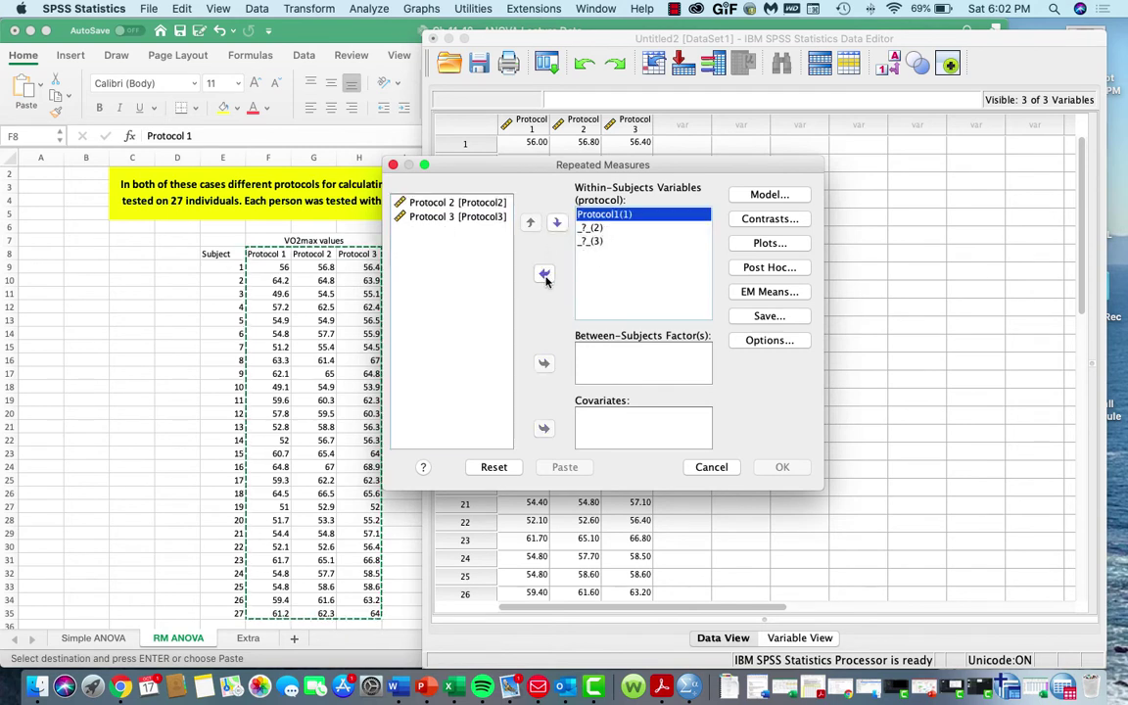
pyautogui.click(458, 201)
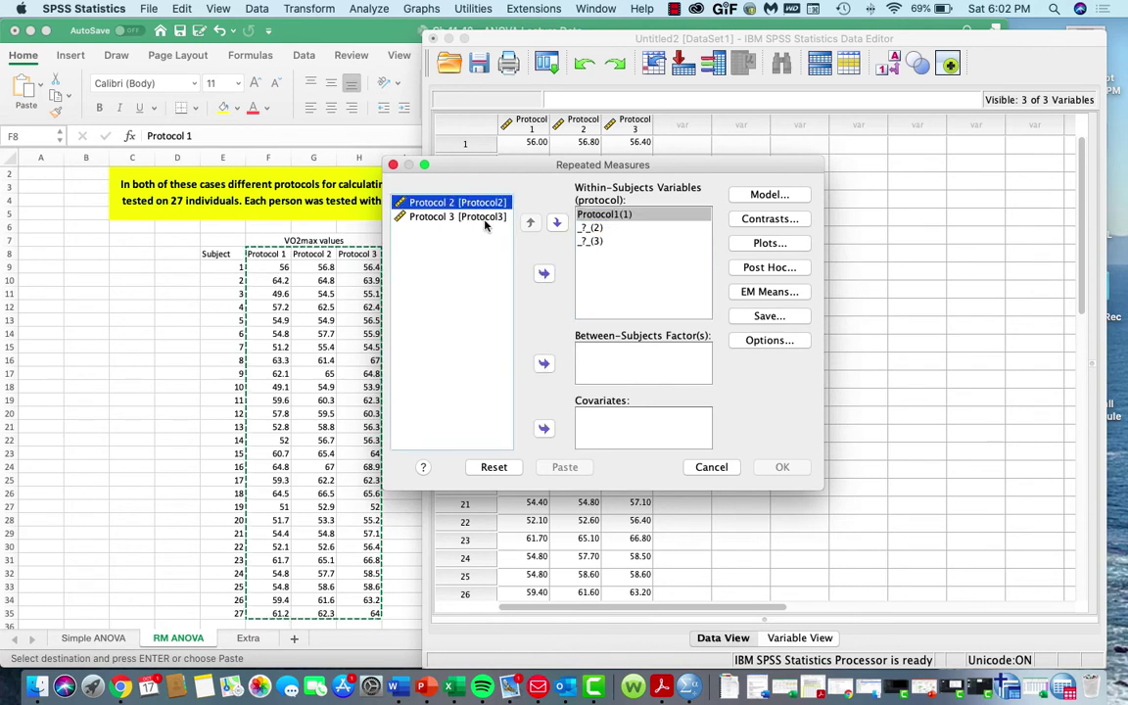
pyautogui.click(544, 273)
pyautogui.click(543, 274)
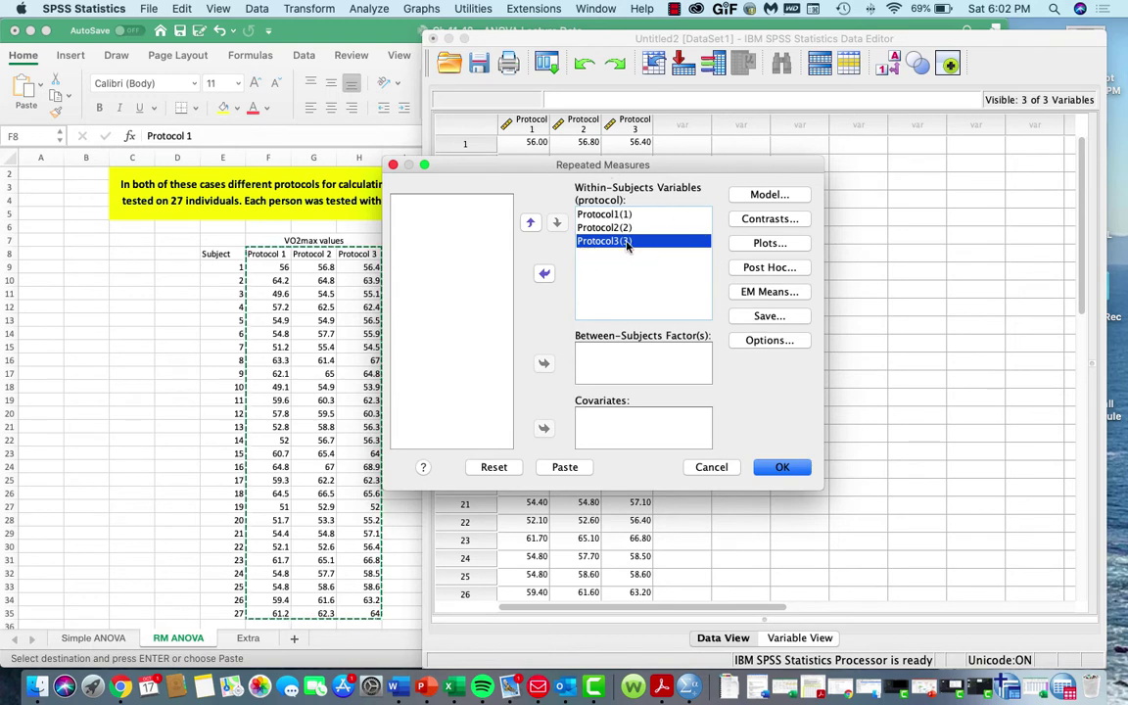
# - Request estimated marginal means for protocol, comparing main effects with a Bonferroni confidence interval adjustment
pyautogui.click(766, 294)
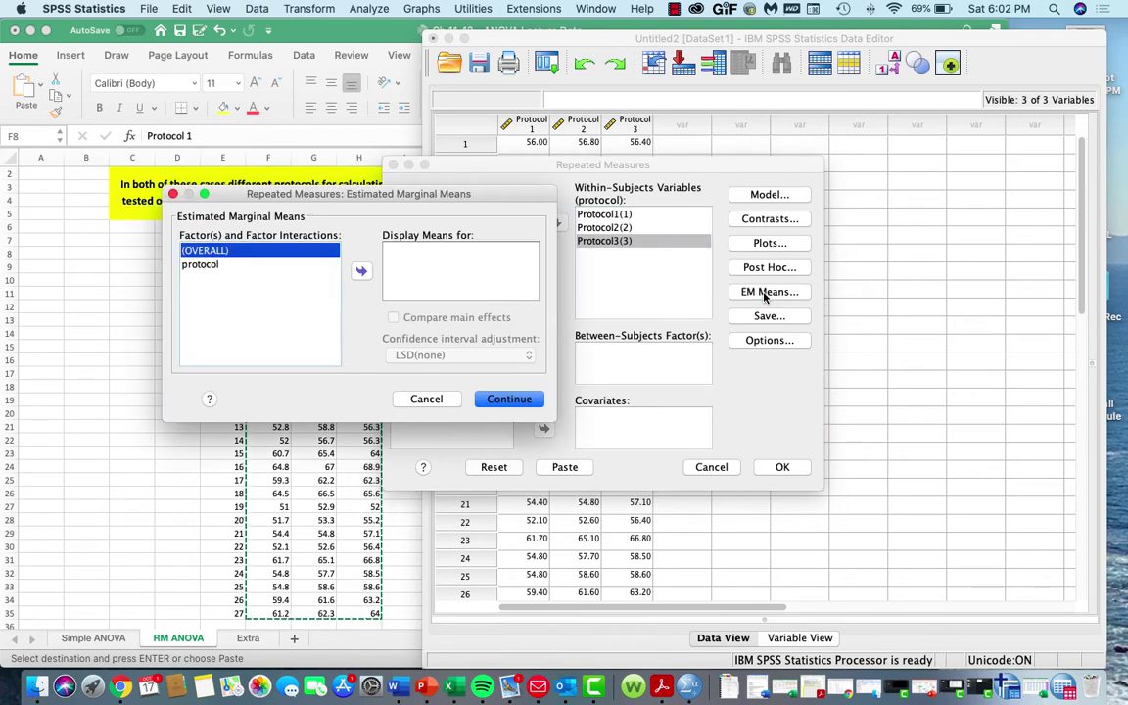
pyautogui.click(267, 249)
pyautogui.click(250, 263)
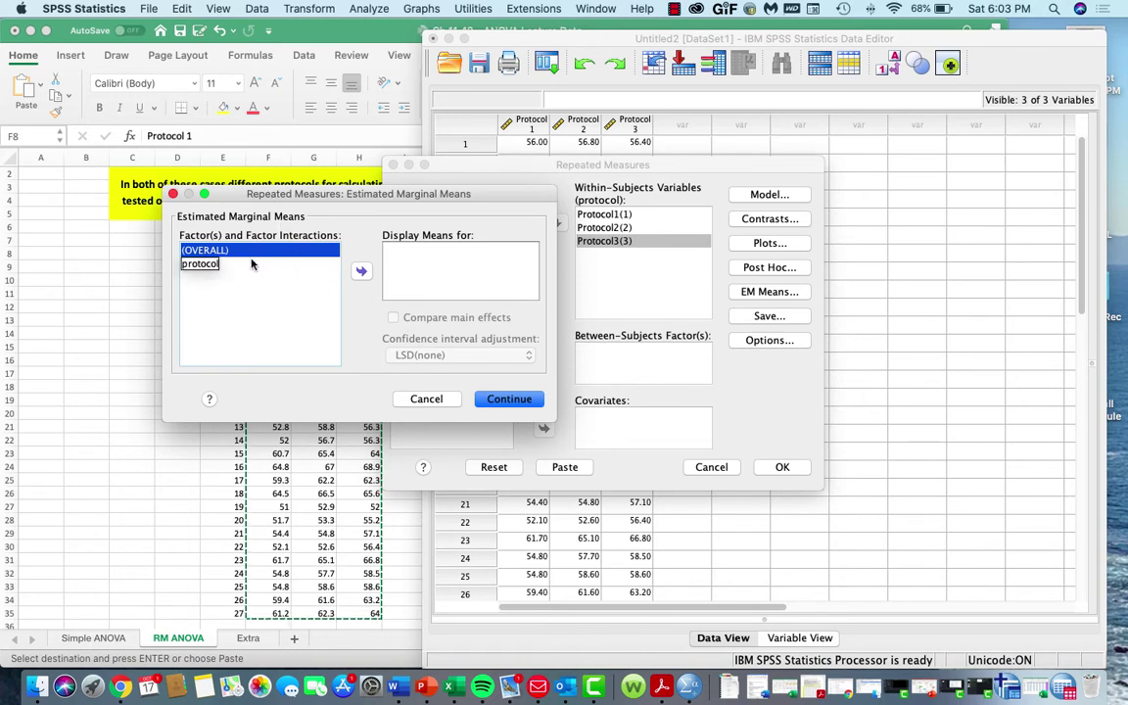
pyautogui.click(200, 266)
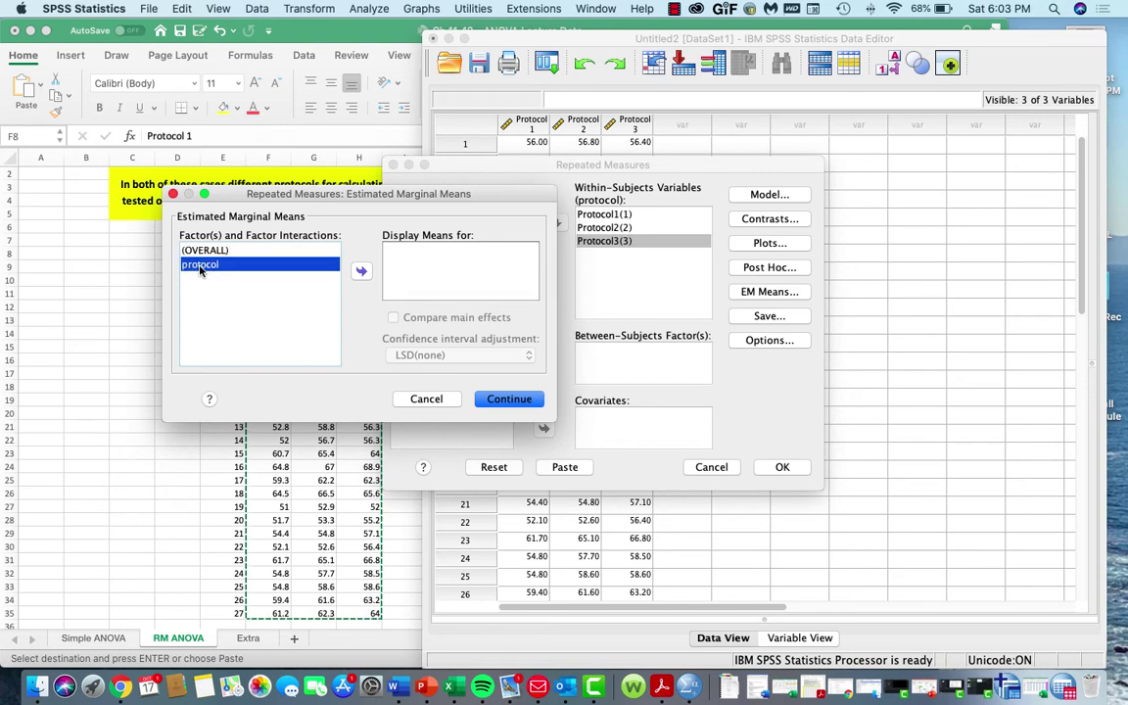
pyautogui.click(361, 271)
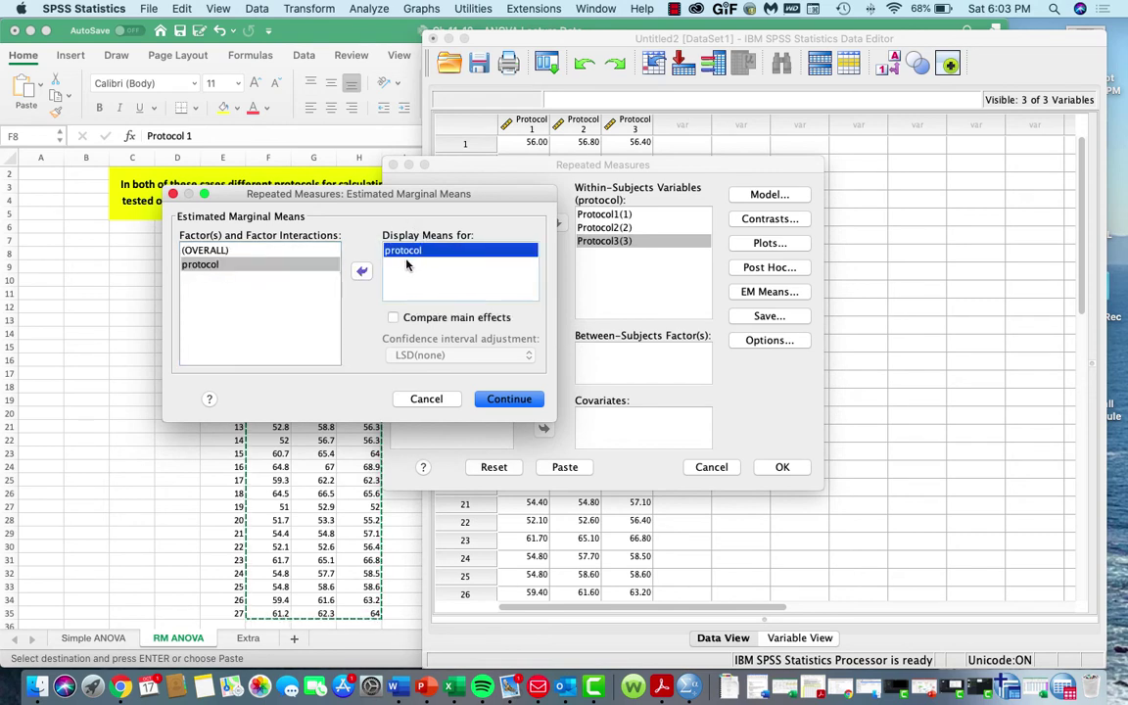
pyautogui.click(392, 318)
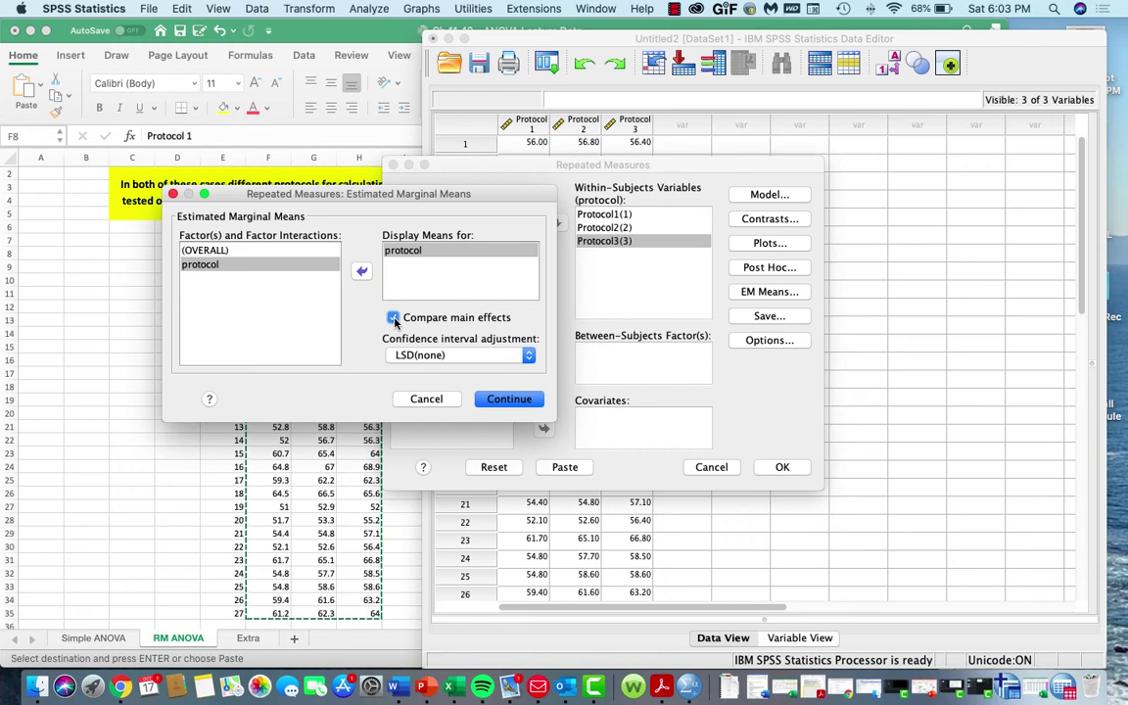
pyautogui.click(431, 355)
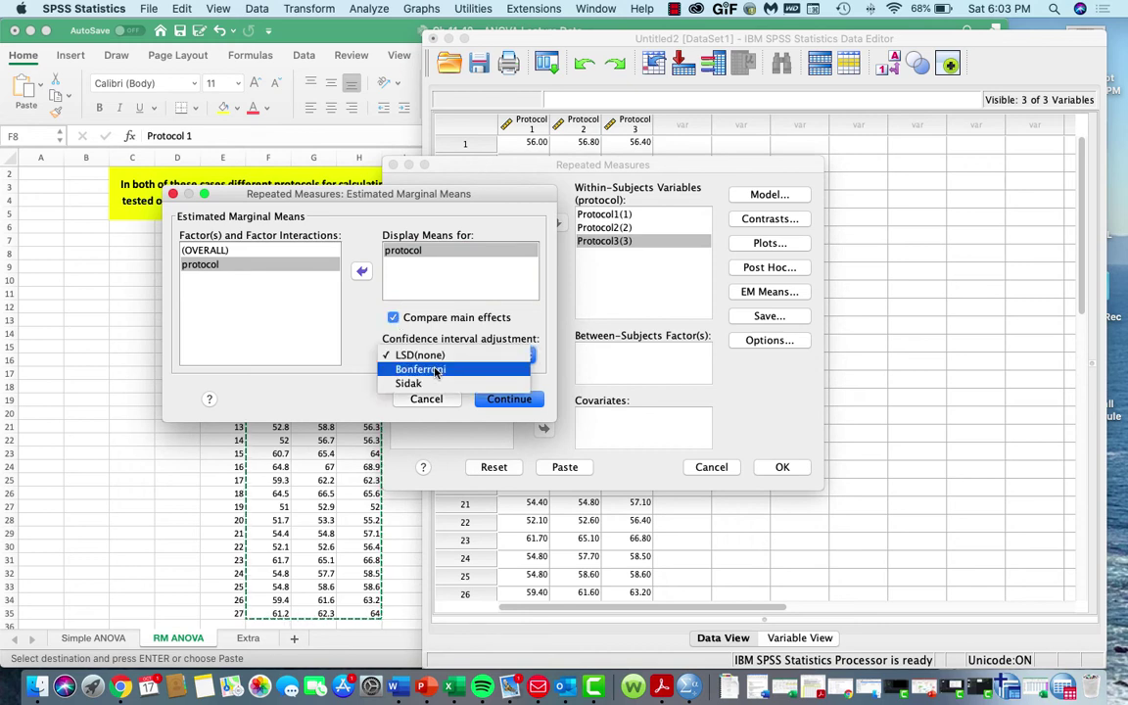
pyautogui.click(437, 371)
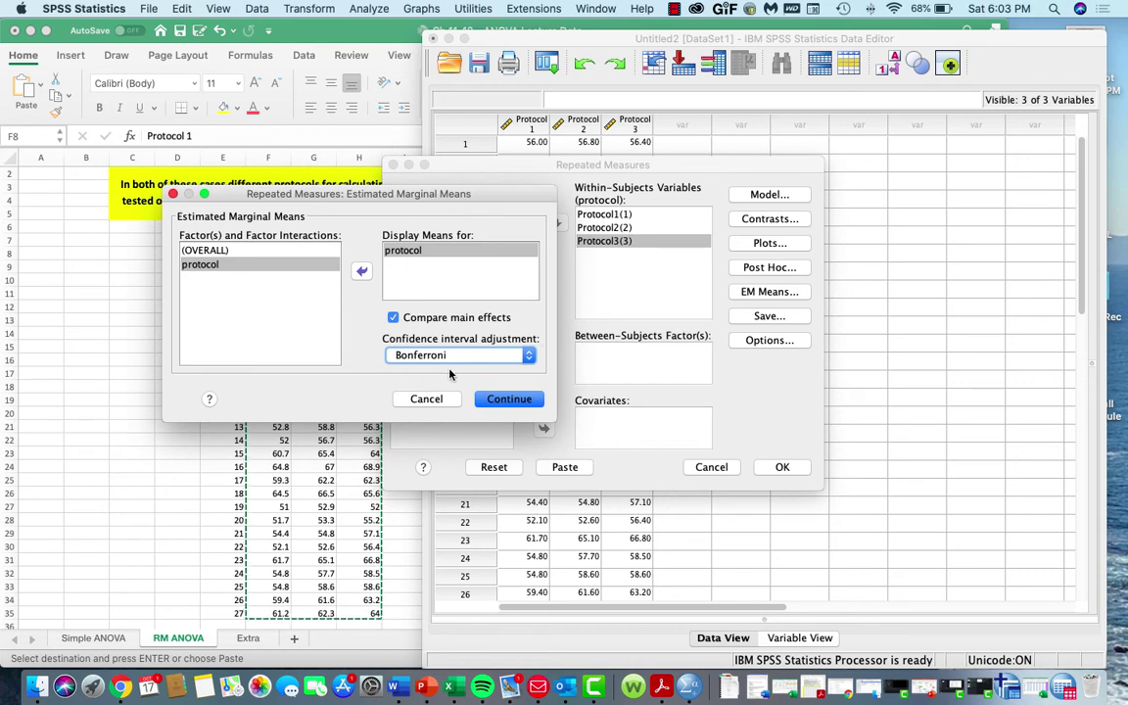
pyautogui.click(496, 399)
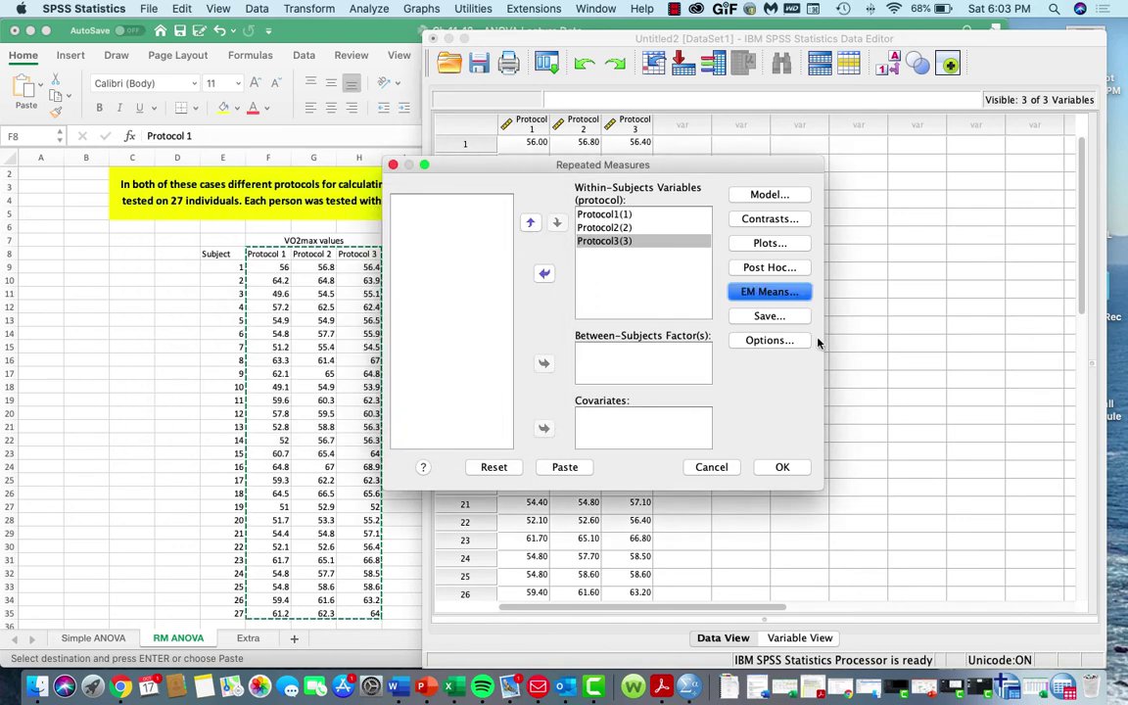
# - Include descriptive statistics and estimates of effect size in the output, and run the repeated measures analysis
pyautogui.click(779, 343)
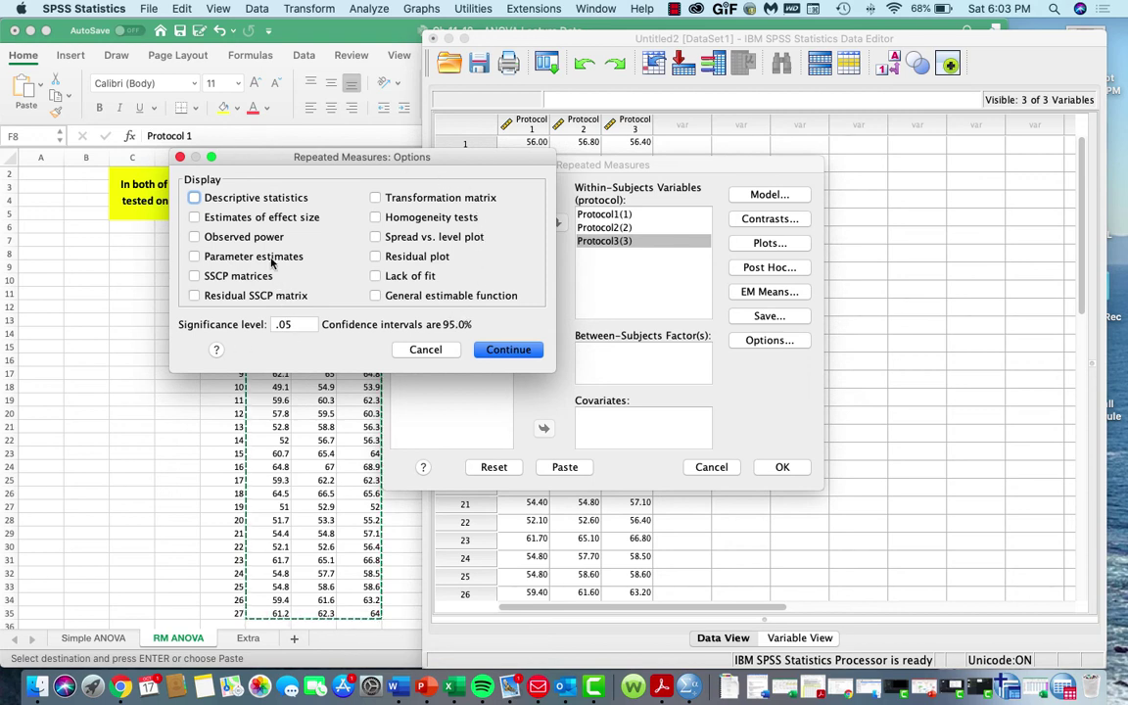
pyautogui.click(195, 199)
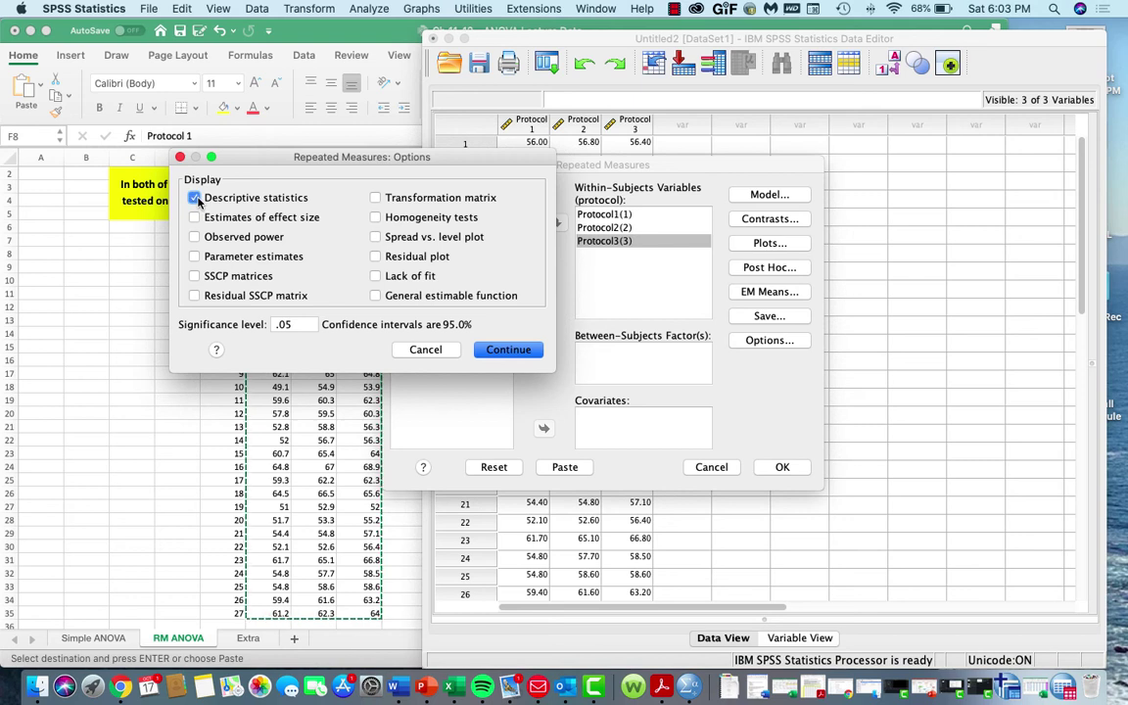
pyautogui.click(195, 218)
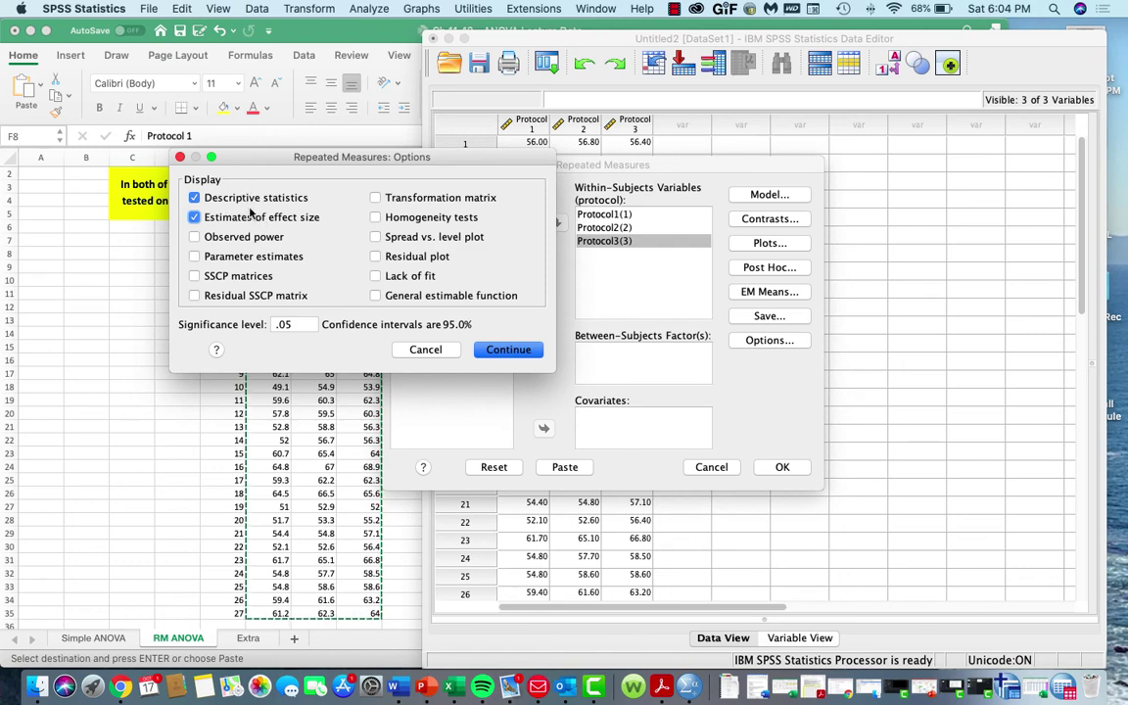
pyautogui.click(529, 354)
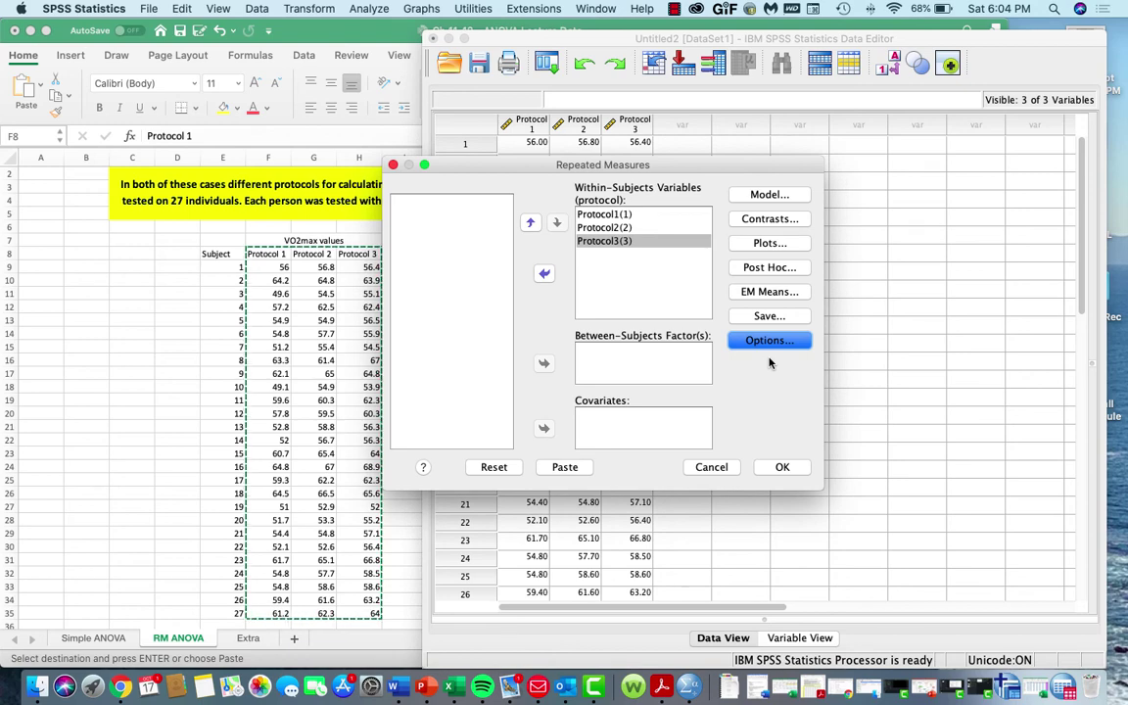
pyautogui.click(783, 468)
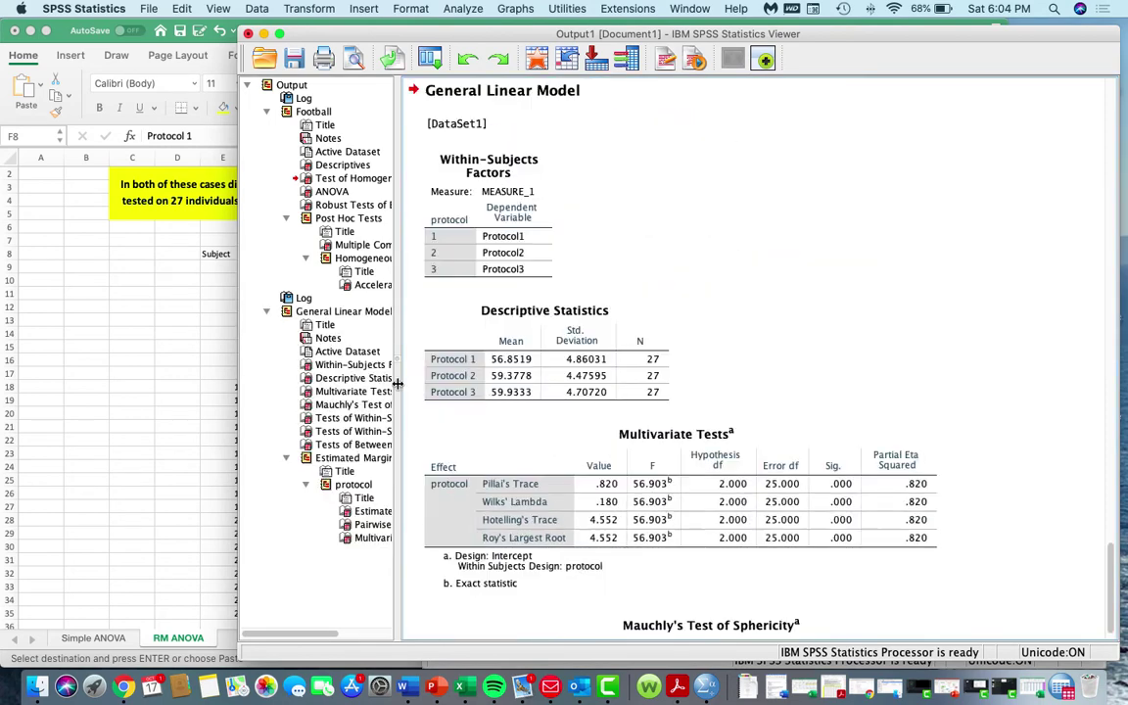
# - Rename the General Linear Model entry in the output outline as Protocols
pyautogui.click(338, 311)
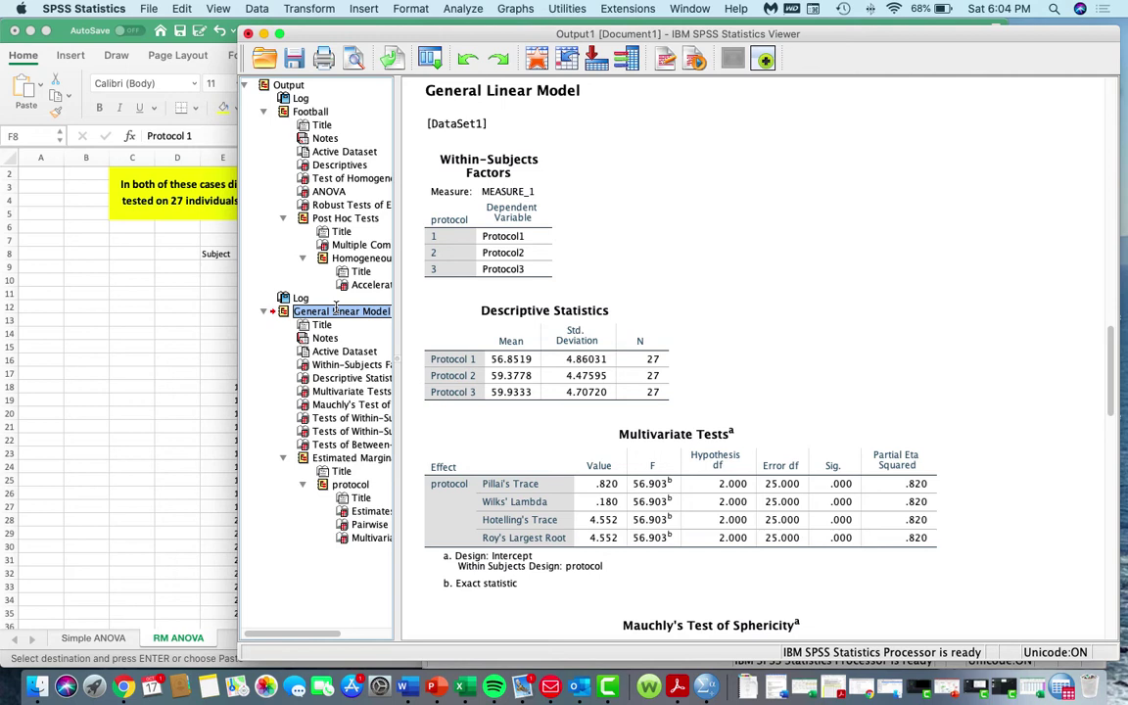
pyautogui.write('Protoc')
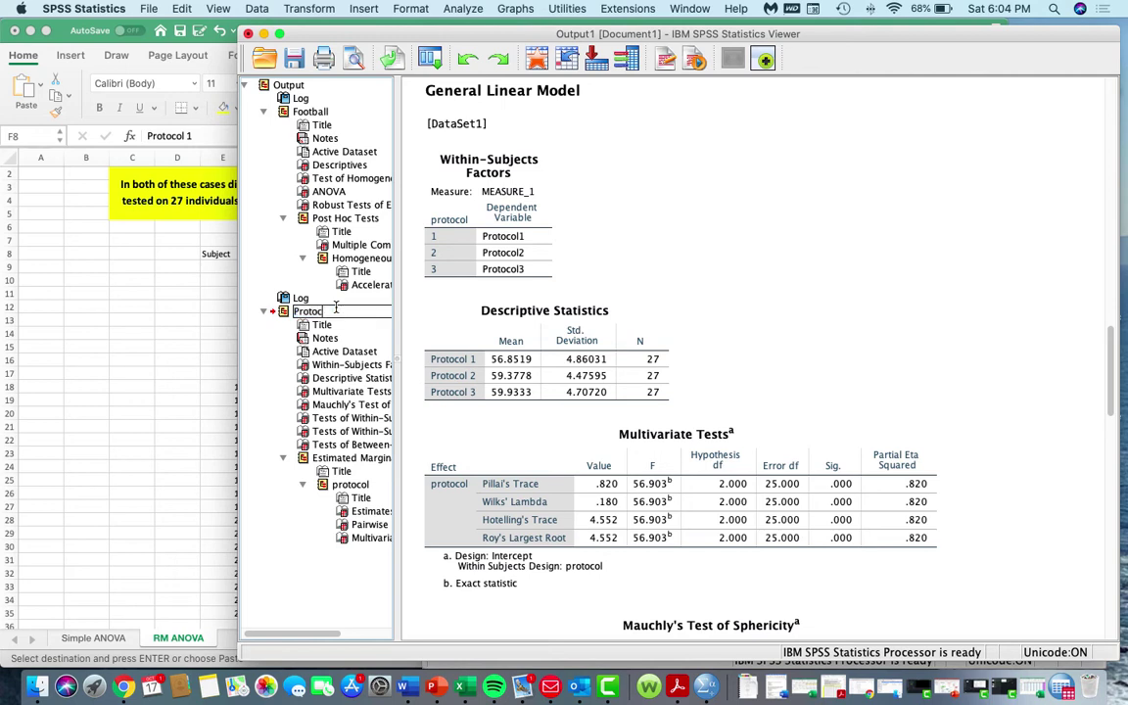
pyautogui.write('ols')
pyautogui.click(500, 346)
# - Examine the within-subjects factors, descriptive statistics, Mauchly's Test of Sphericity and Tests of Within-Subjects Effects tables in the Protocols output
pyautogui.click(479, 218)
pyautogui.click(419, 230)
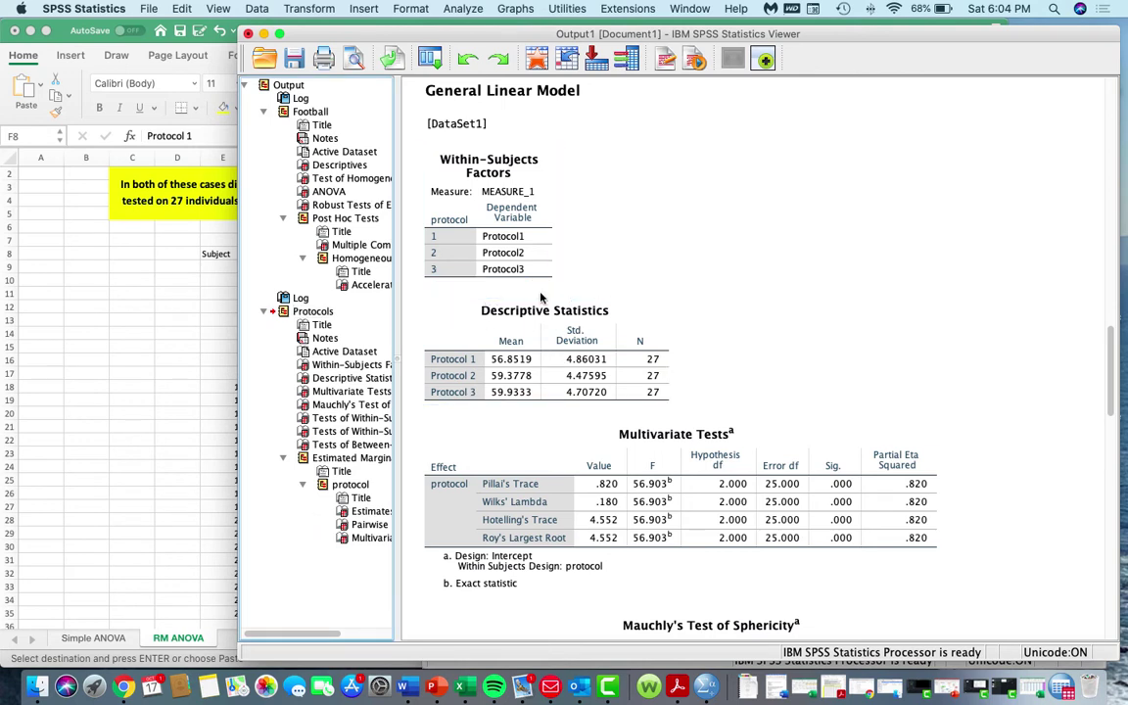
pyautogui.click(479, 218)
pyautogui.click(419, 230)
pyautogui.click(431, 231)
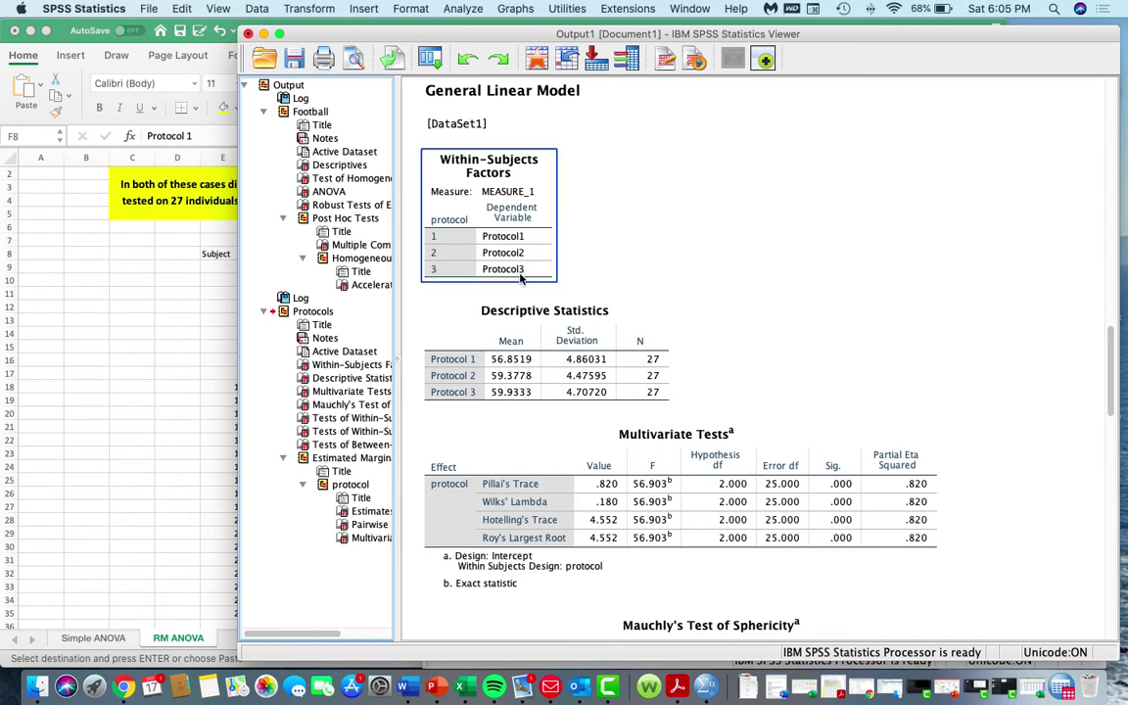
pyautogui.click(452, 311)
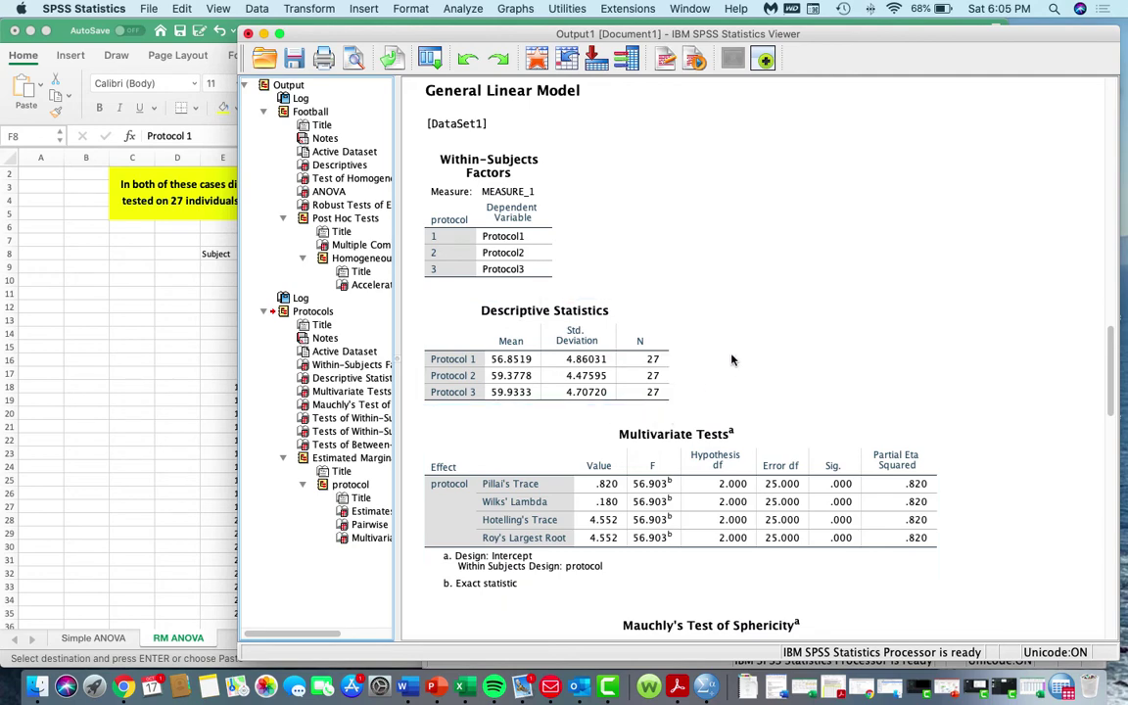
pyautogui.scroll(-5, 731, 360)
pyautogui.scroll(-2, 706, 323)
pyautogui.scroll(2, 686, 294)
pyautogui.click(682, 288)
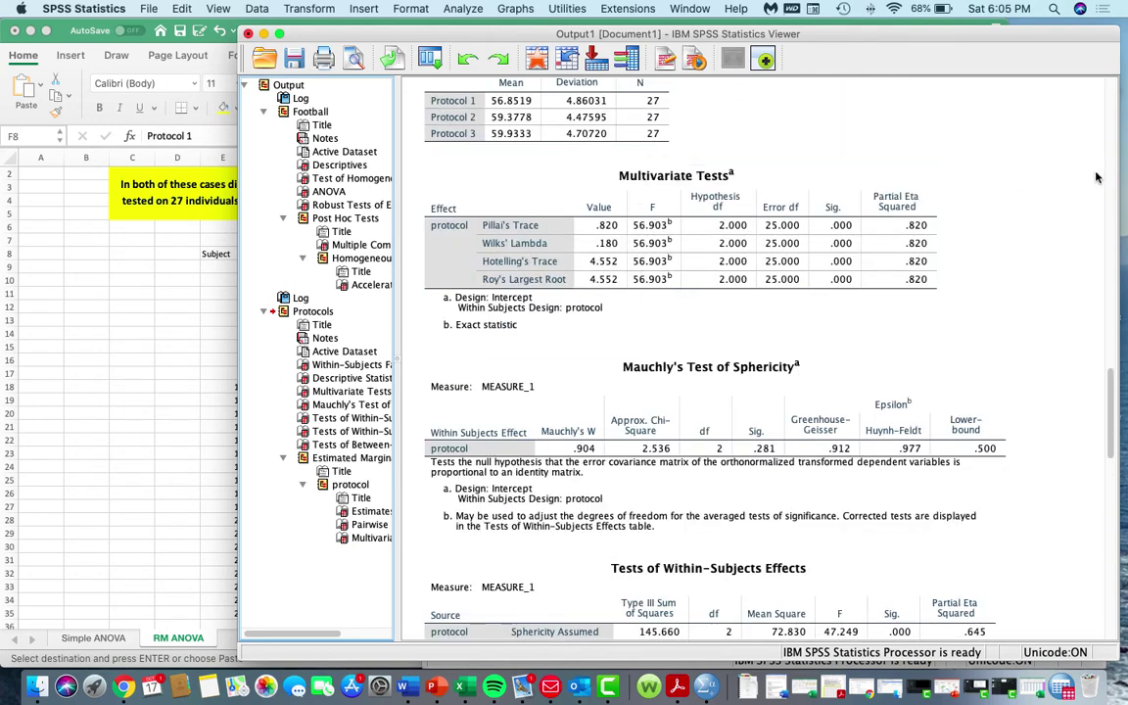
pyautogui.scroll(-4, 1097, 177)
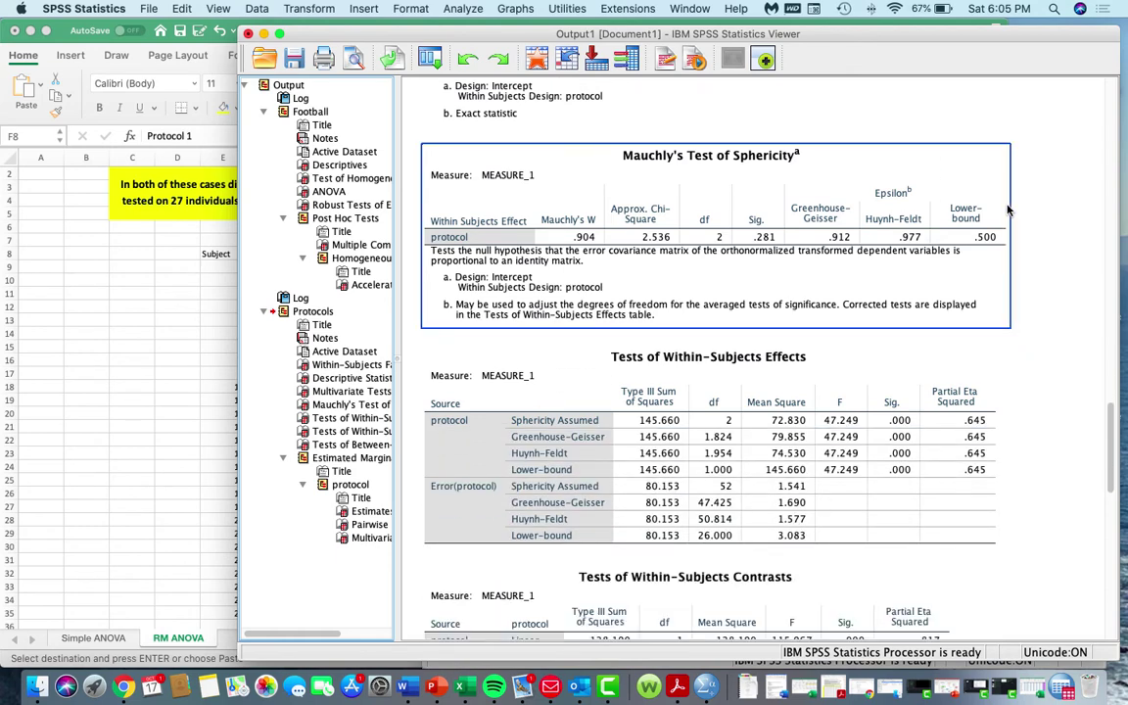
pyautogui.click(905, 454)
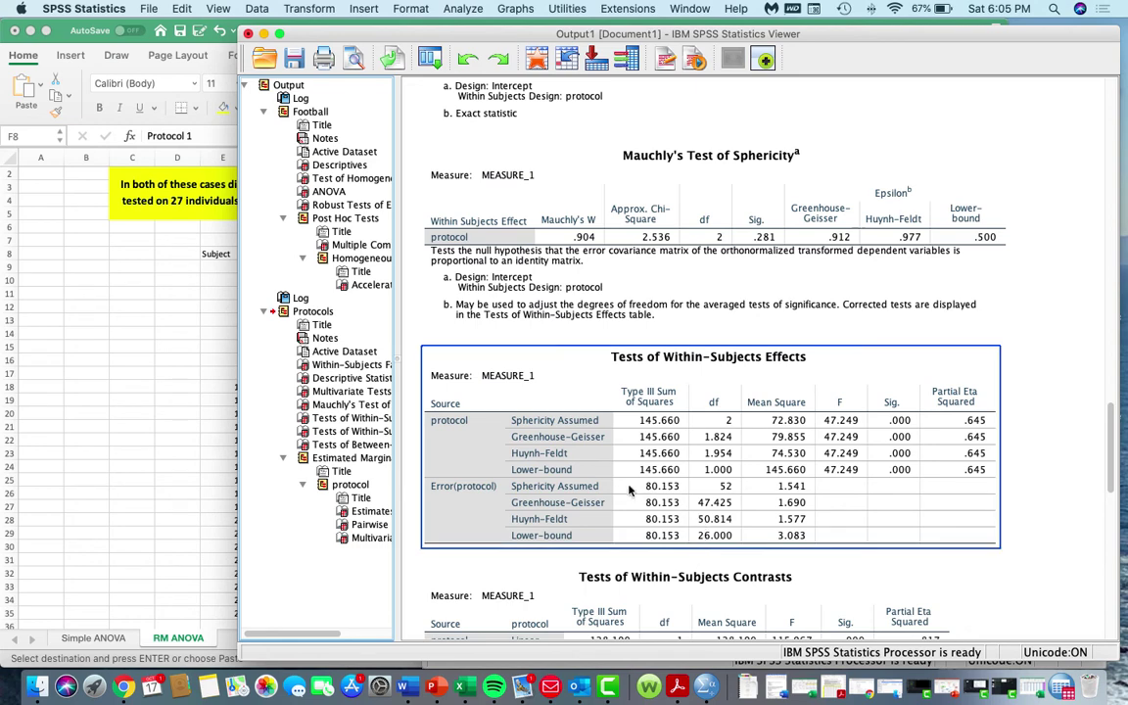
# - Switch to PowerPoint, show the Repeated Measures ANOVA SPSS Output Flow Chart slide, and compare it with Mauchly's Test of Sphericity in SPSS
pyautogui.click(438, 691)
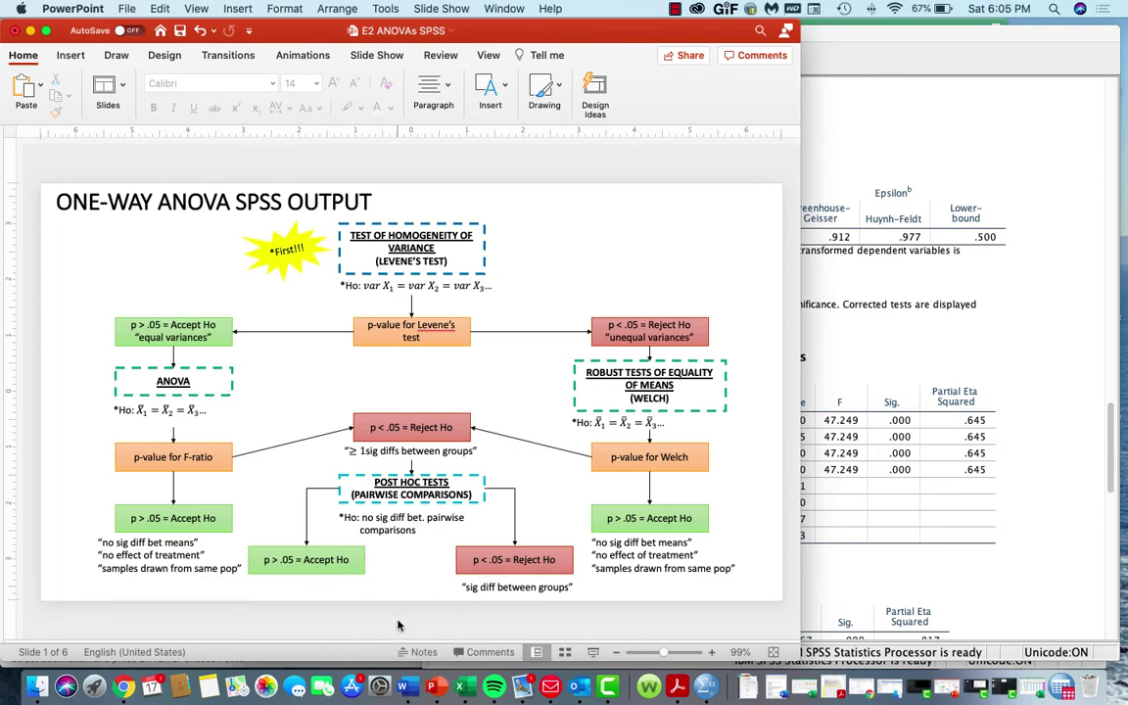
pyautogui.scroll(-2, 397, 625)
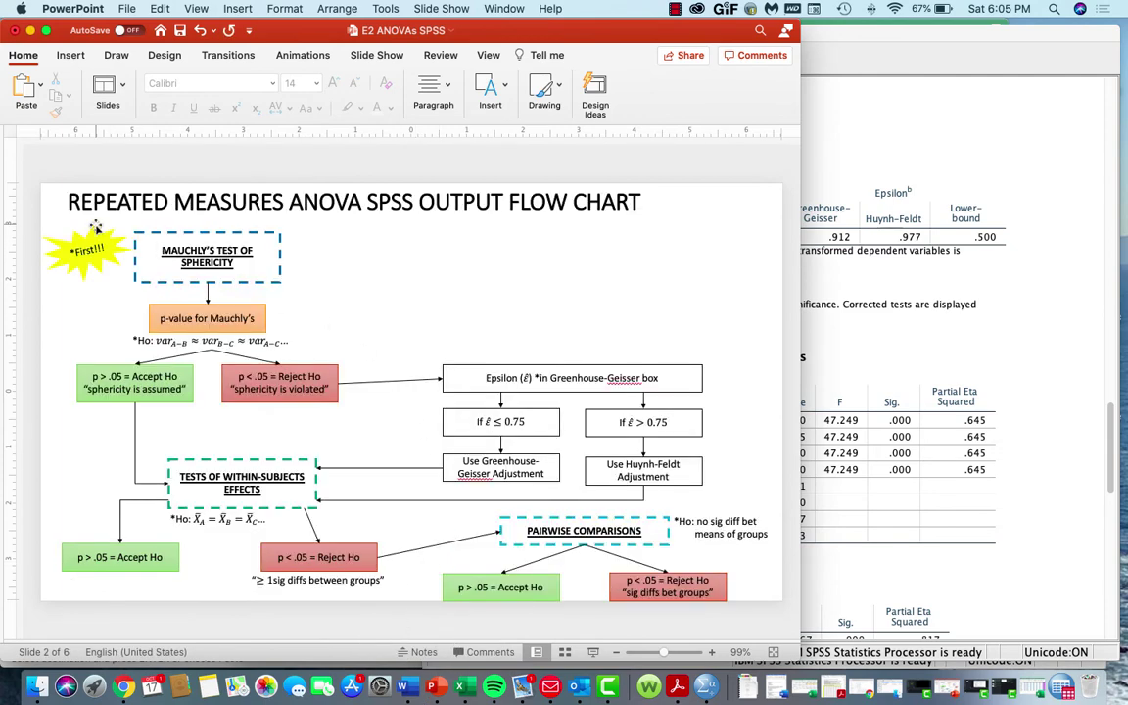
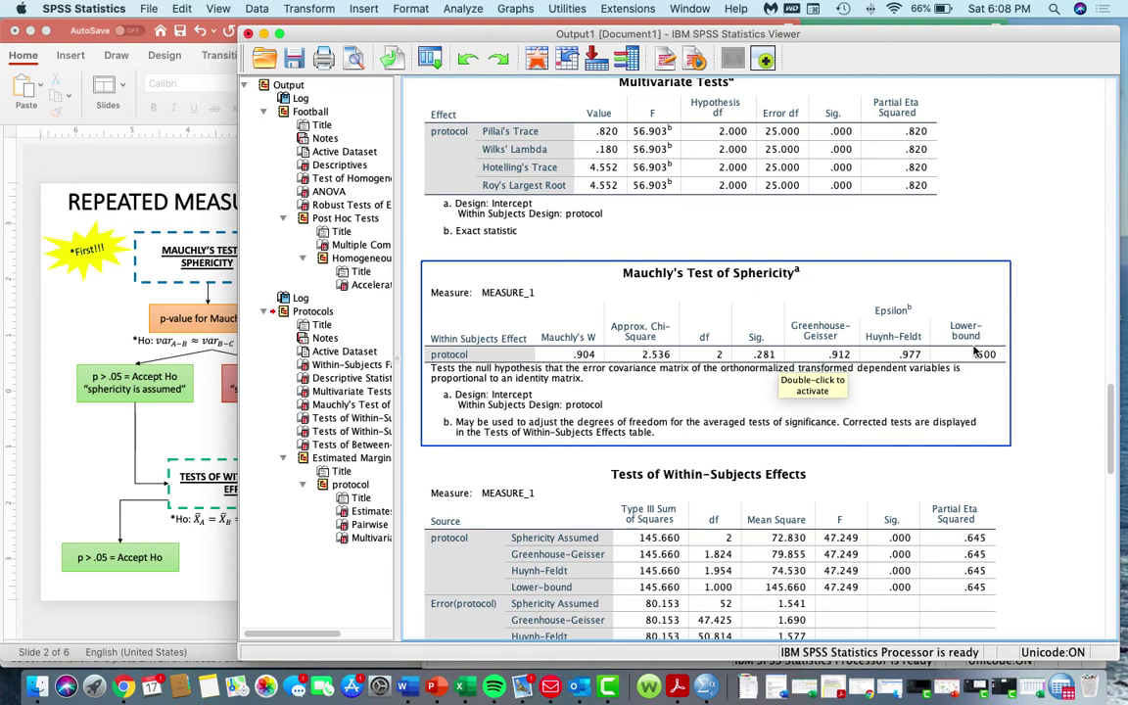
pyautogui.click(1019, 342)
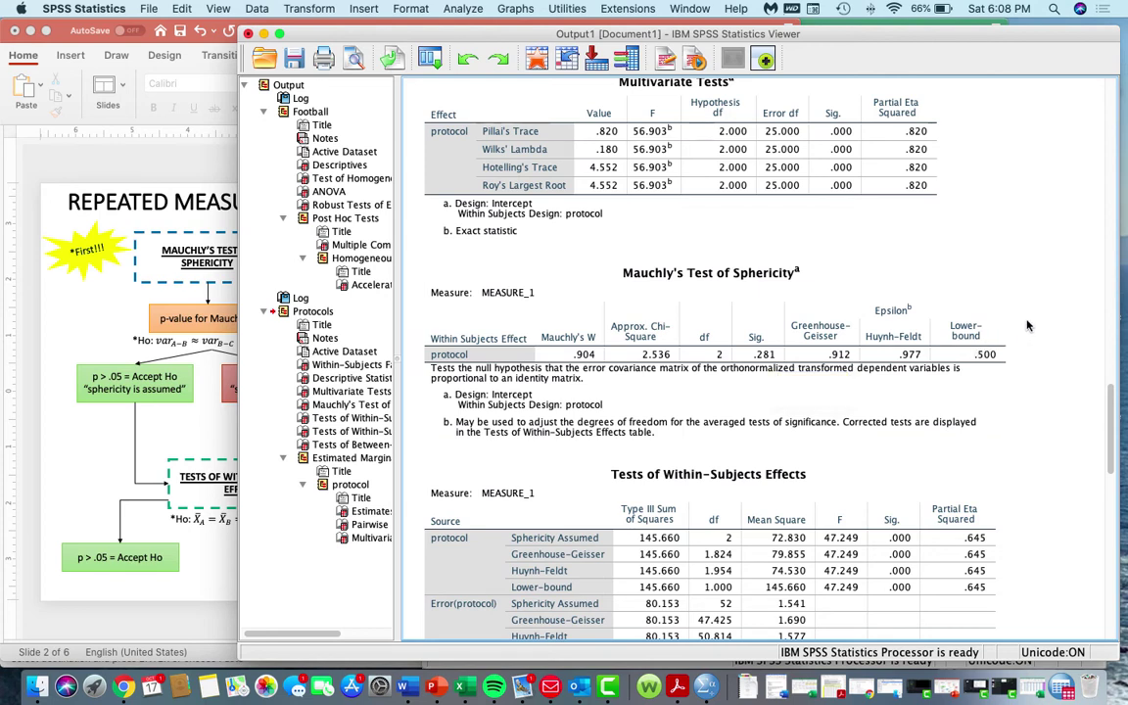
pyautogui.click(842, 325)
pyautogui.click(193, 409)
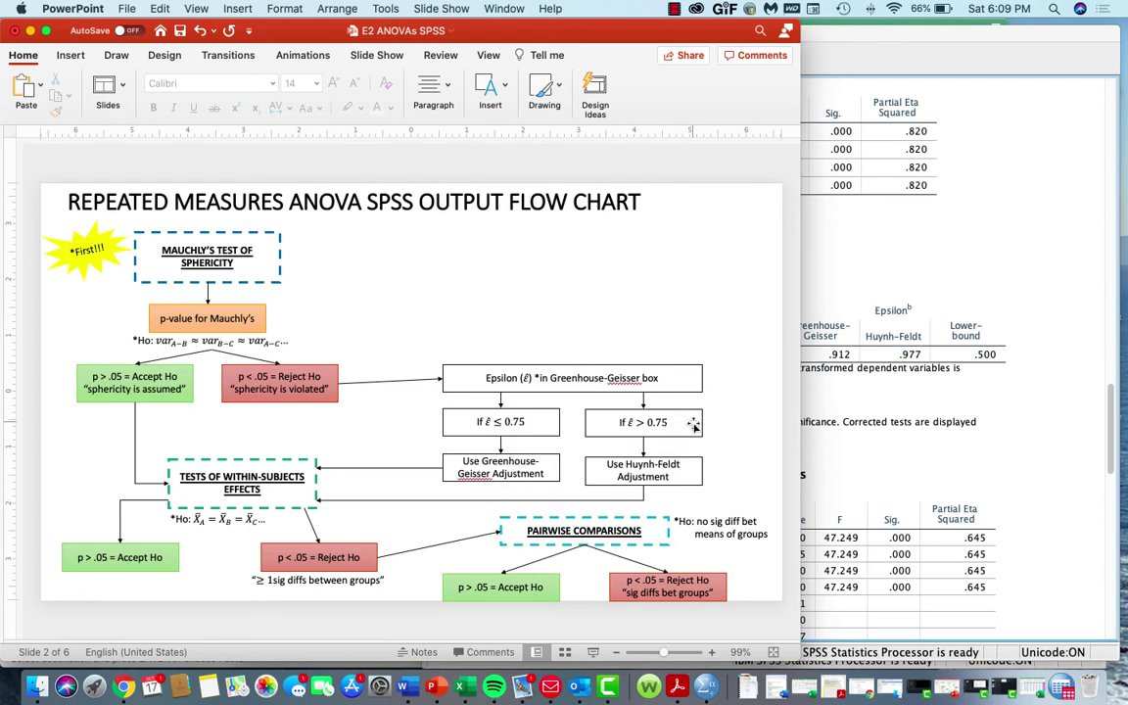
pyautogui.click(925, 350)
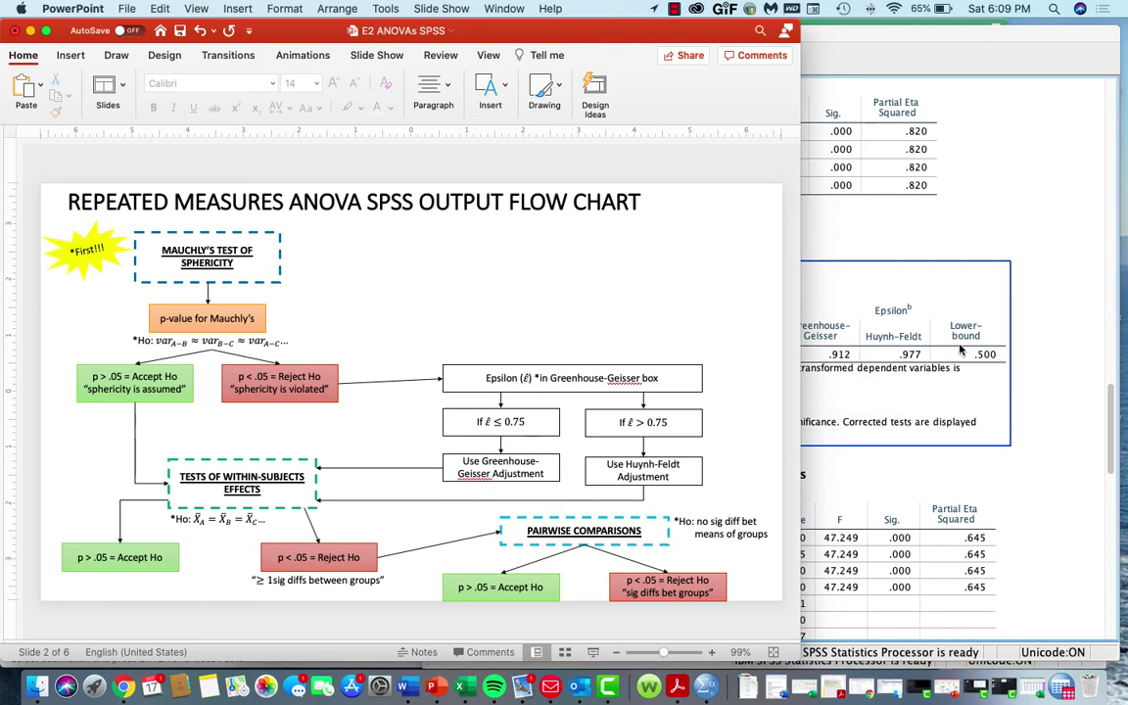
pyautogui.click(877, 311)
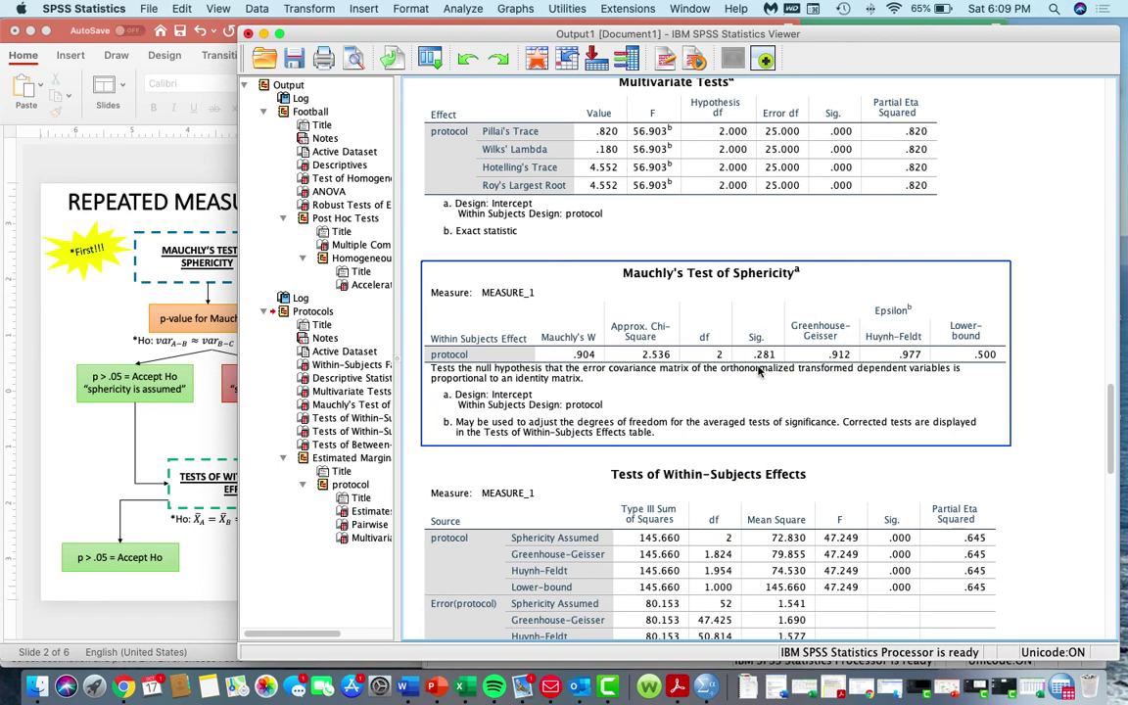
# - Examine the Tests of Within-Subjects Effects table alongside Mauchly's test, following the decision path in the PowerPoint flow chart
pyautogui.scroll(-3, 767, 356)
pyautogui.scroll(-3, 768, 356)
pyautogui.click(694, 320)
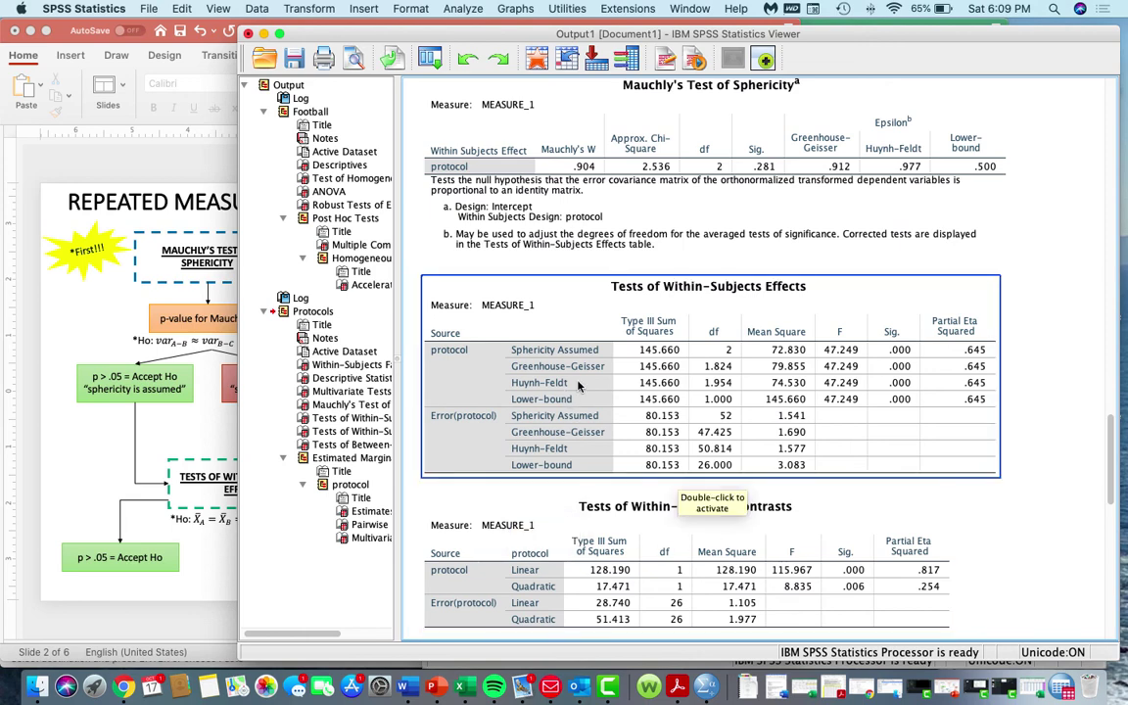
pyautogui.click(744, 183)
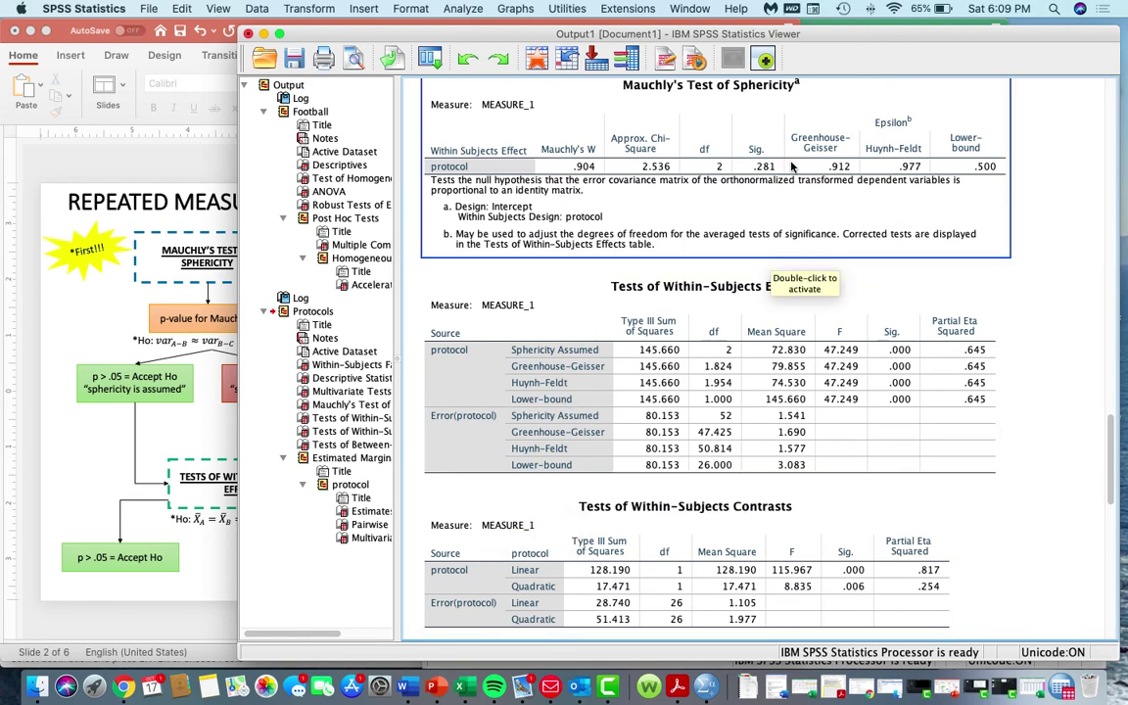
pyautogui.click(86, 436)
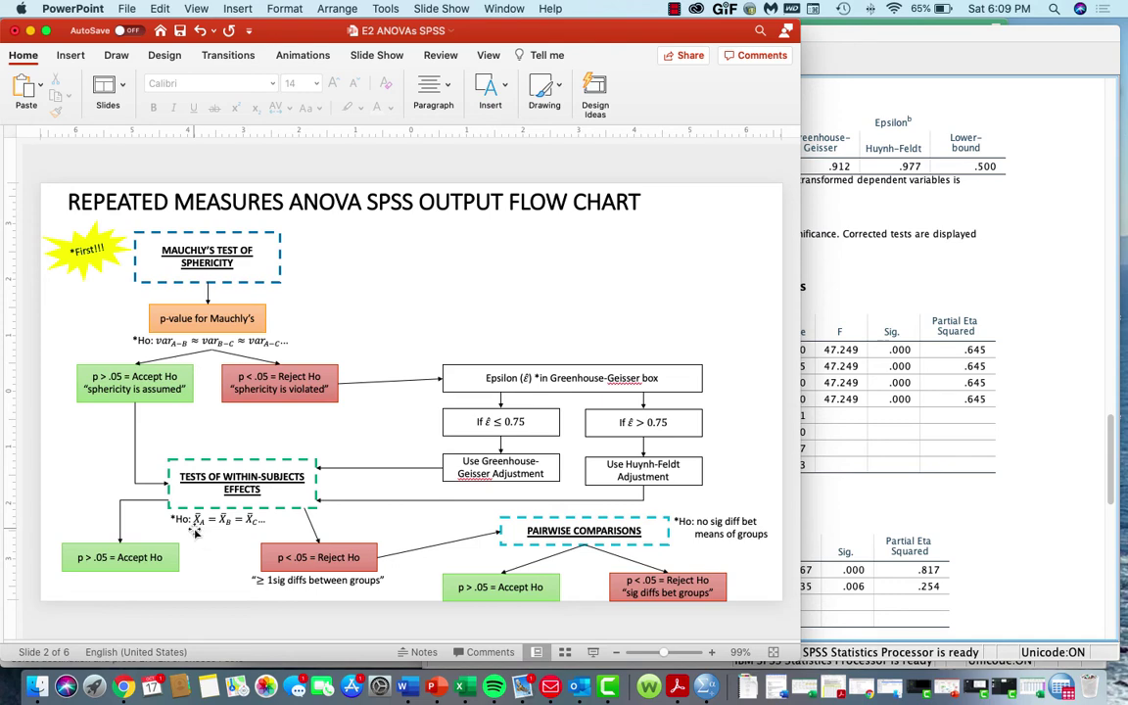
pyautogui.click(1034, 378)
pyautogui.click(944, 329)
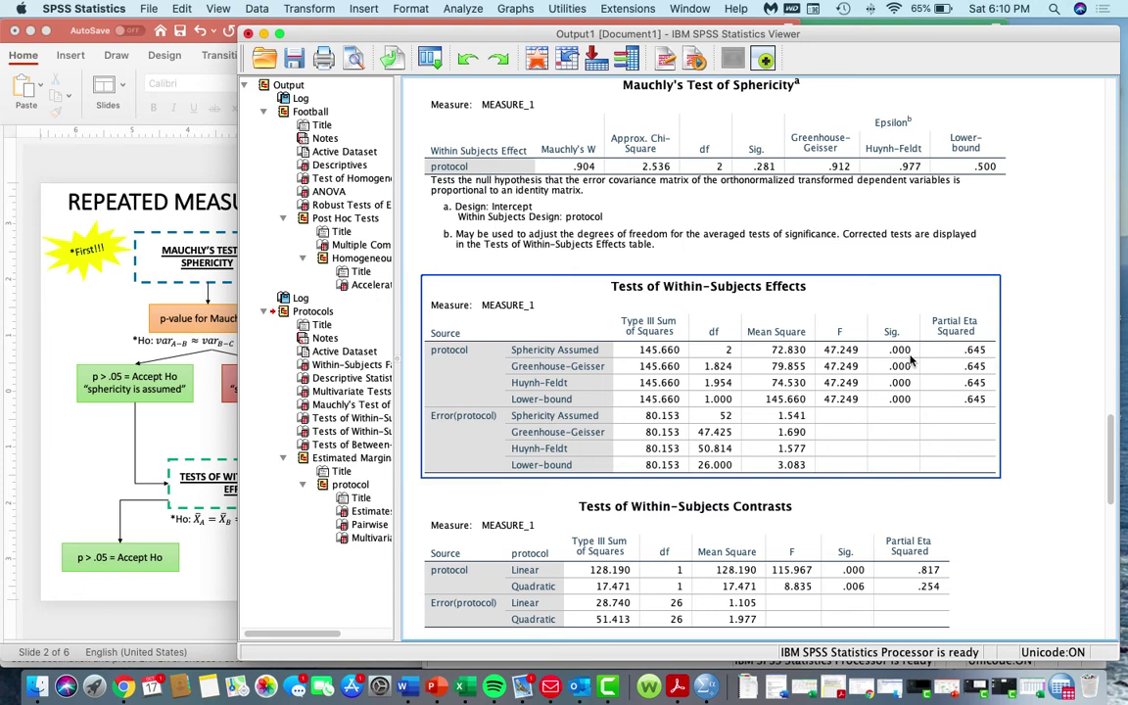
pyautogui.click(168, 457)
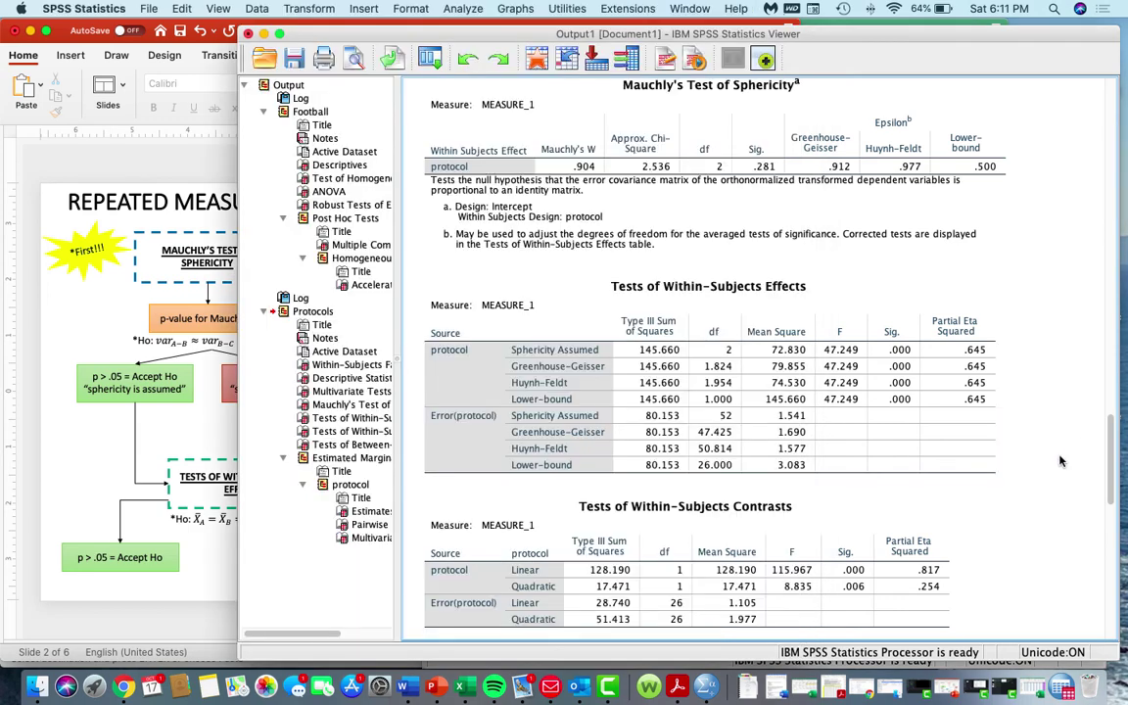
# - Examine the Pairwise Comparisons table for the three protocols together with the estimated marginal means in the SPSS output
pyautogui.click(1059, 461)
pyautogui.scroll(-3, 1059, 460)
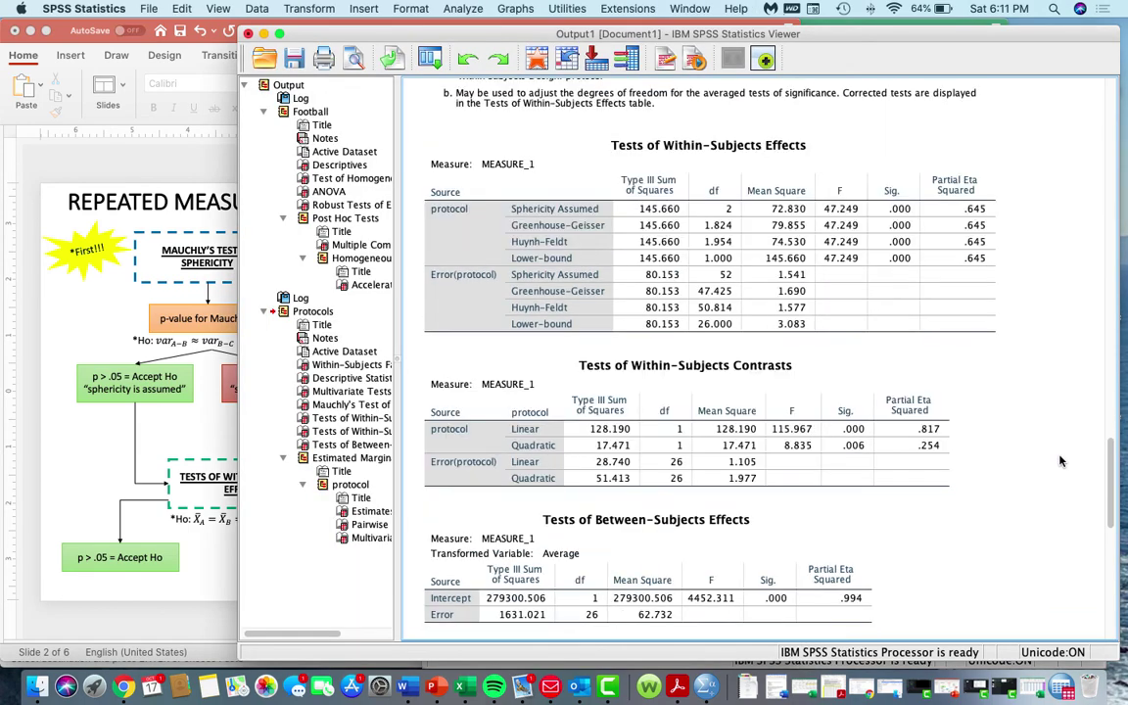
pyautogui.scroll(-1, 1060, 460)
pyautogui.click(801, 206)
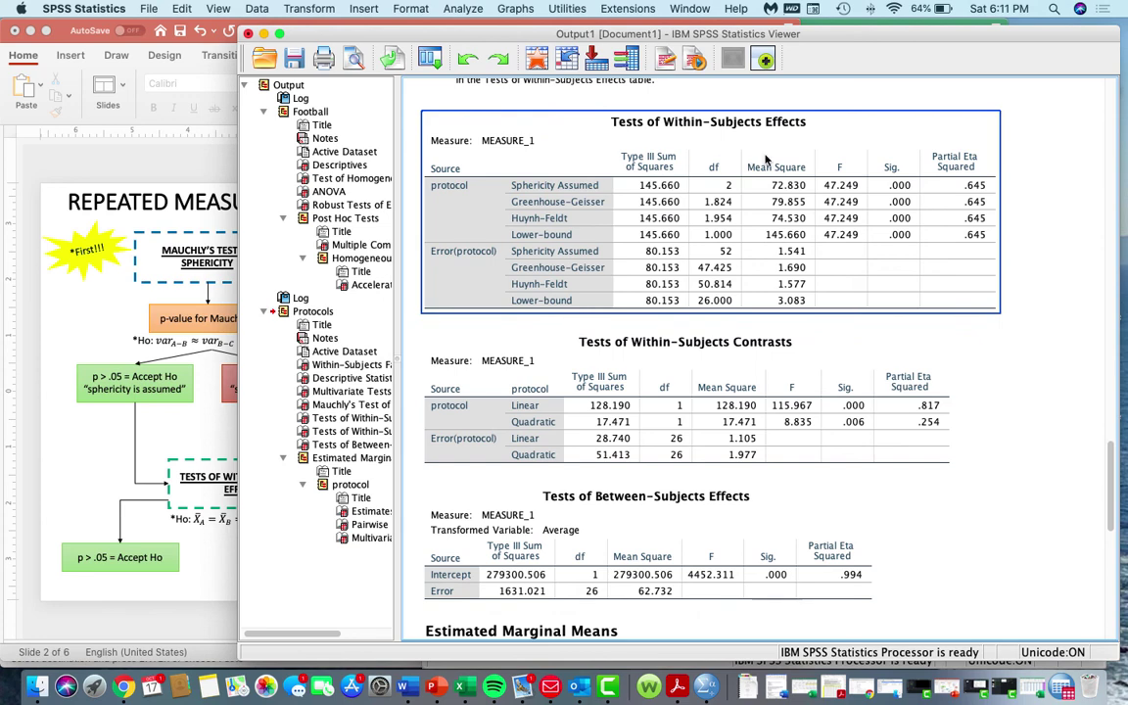
pyautogui.scroll(-8, 919, 368)
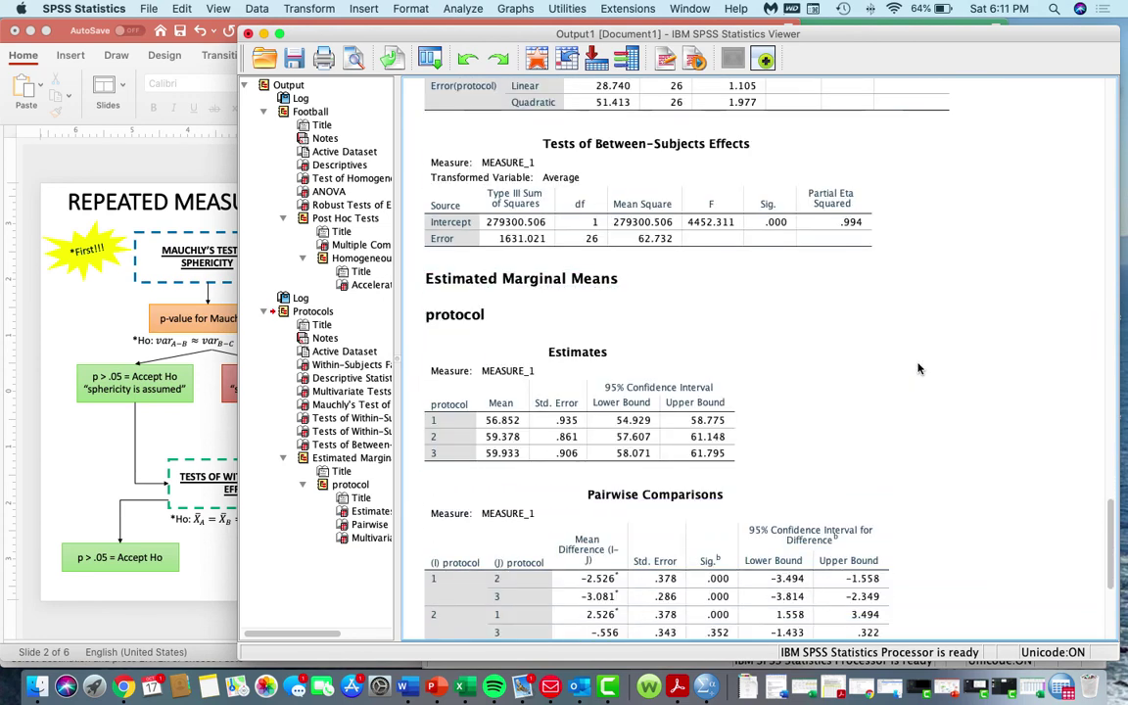
pyautogui.scroll(-7, 919, 368)
pyautogui.click(563, 276)
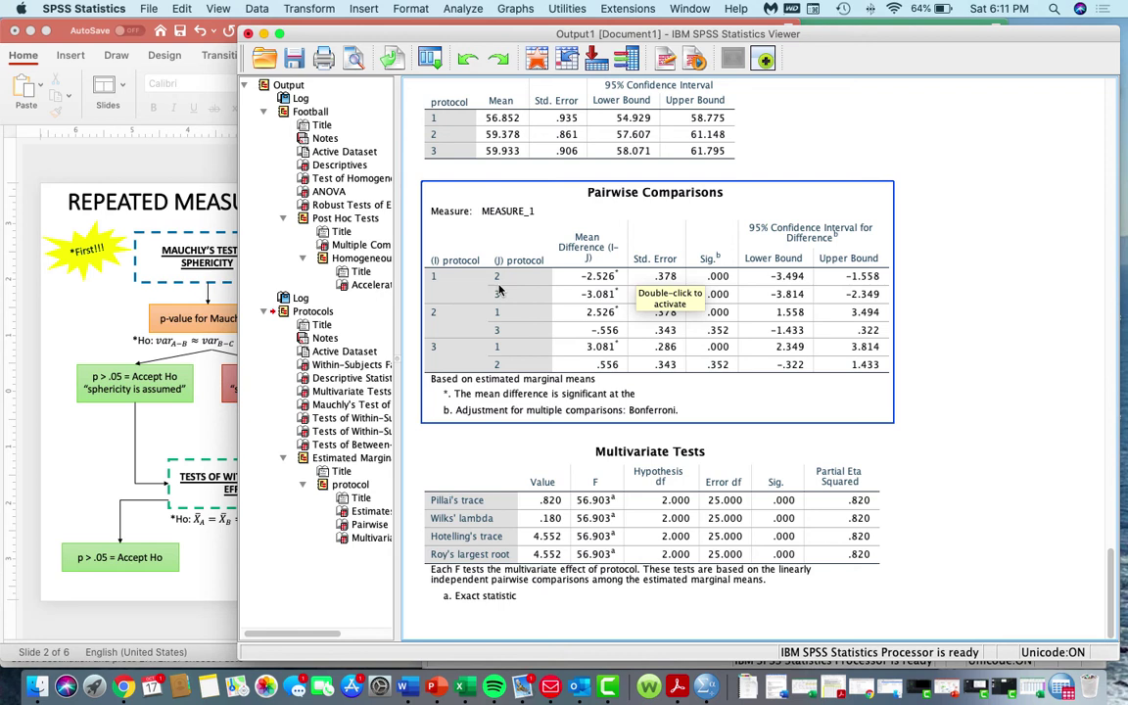
pyautogui.click(427, 295)
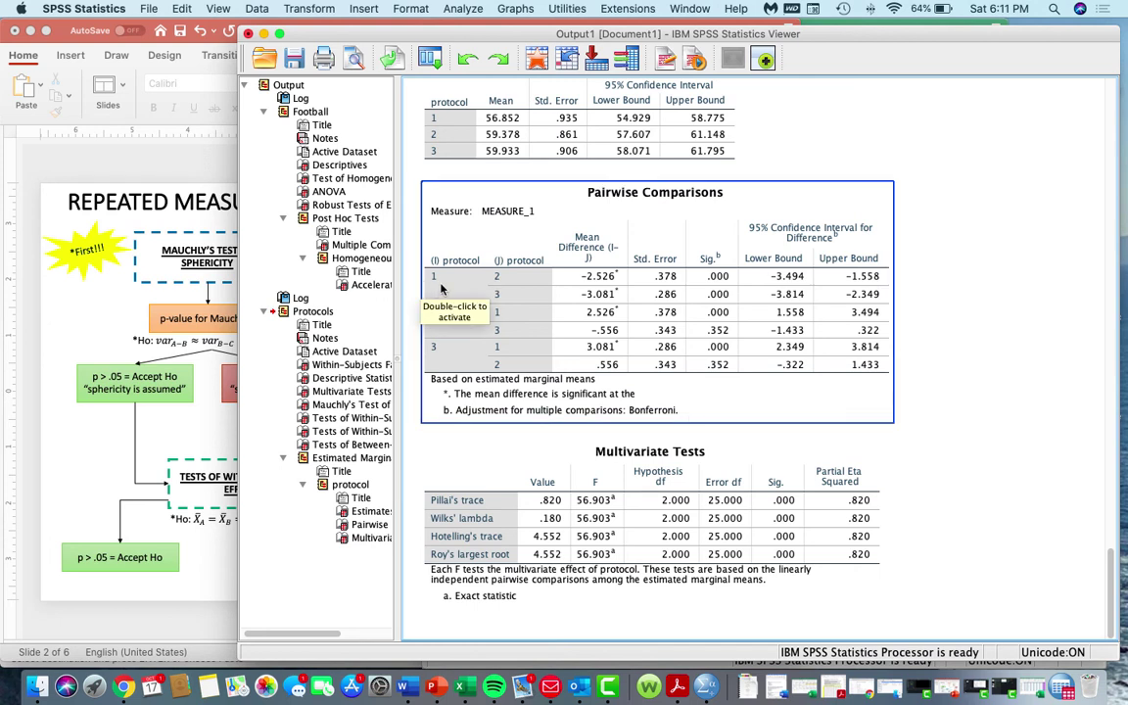
pyautogui.click(466, 121)
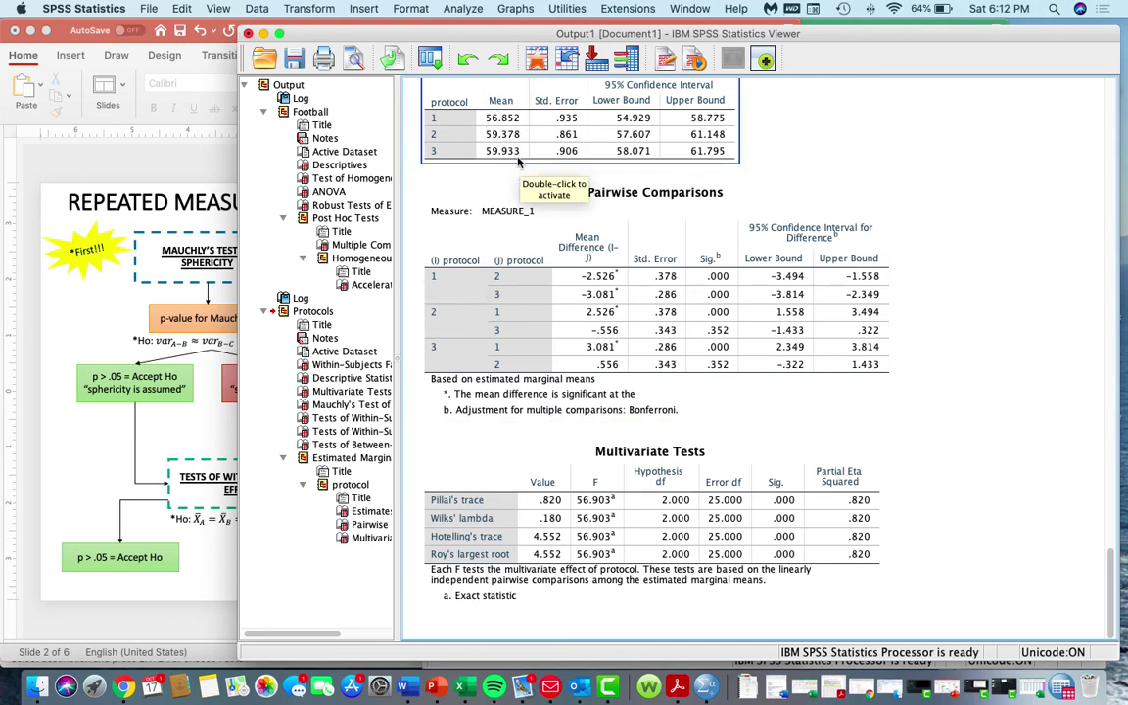
pyautogui.click(514, 196)
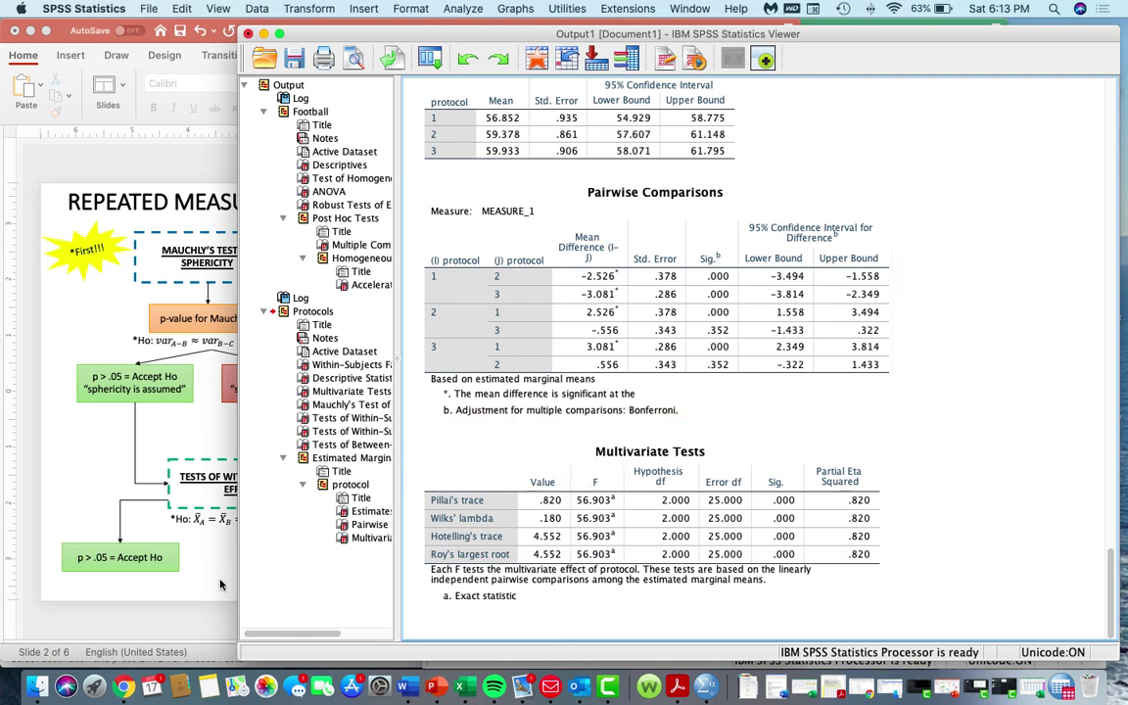
# - Switch to the ANOVA Lecture Data workbook in Excel and show the Extra sheet
pyautogui.click(473, 689)
pyautogui.hotkey('ctrl', 'Up')
pyautogui.click(630, 252)
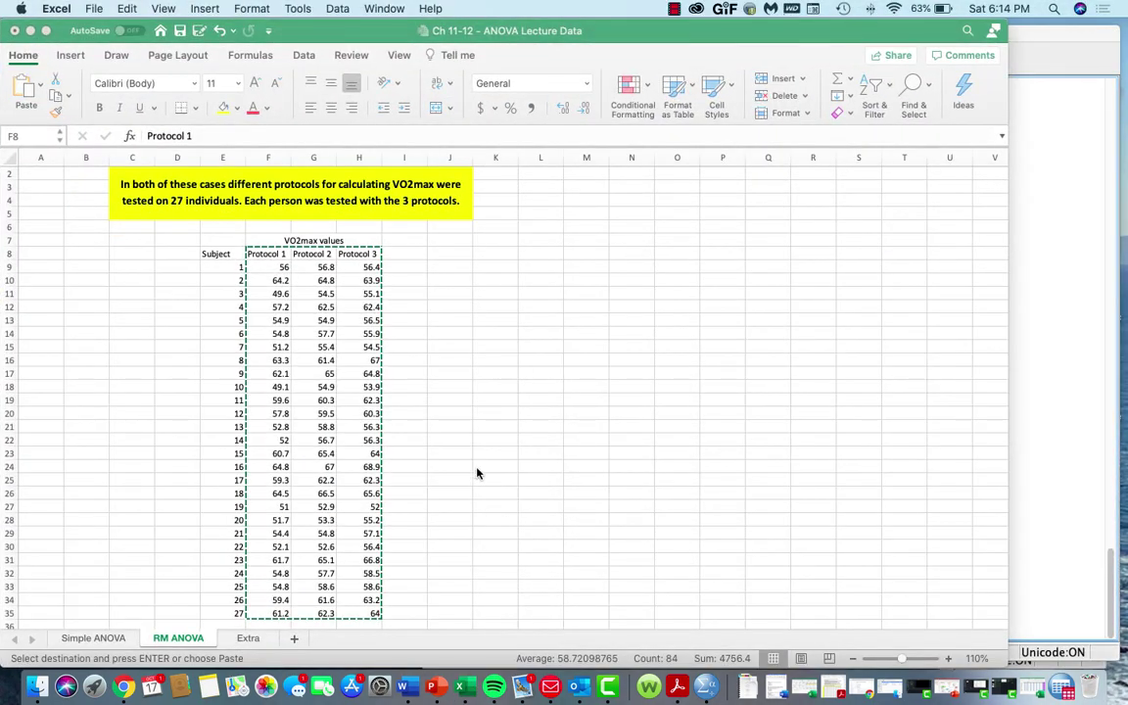
pyautogui.click(248, 638)
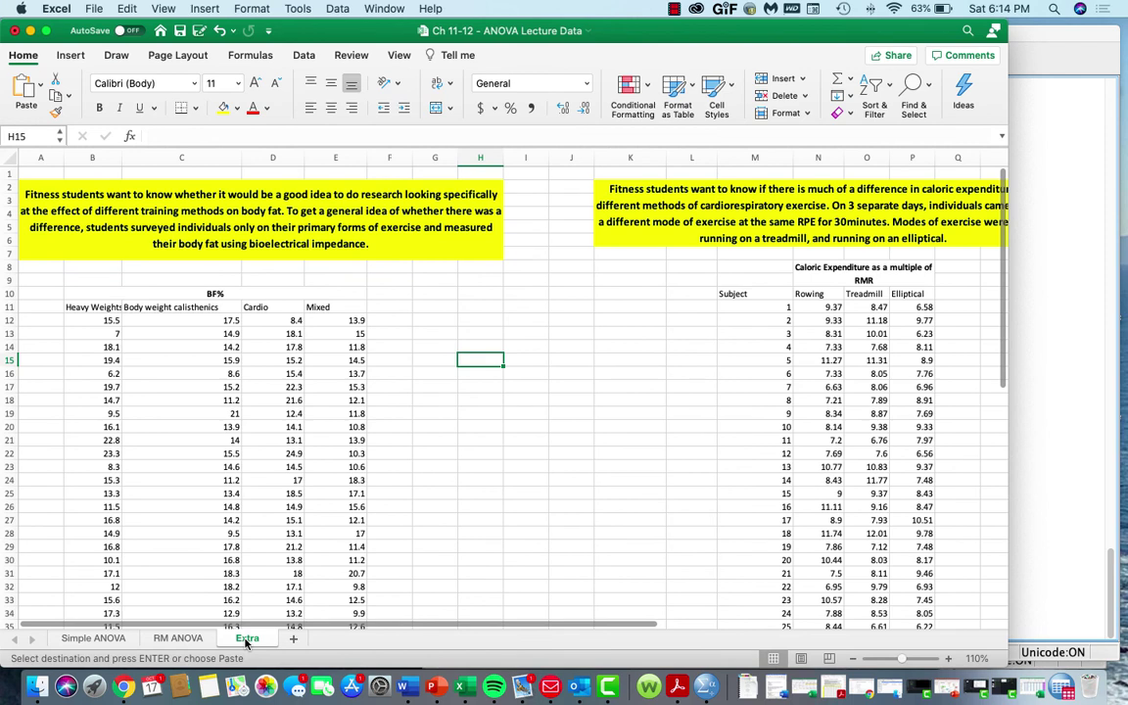